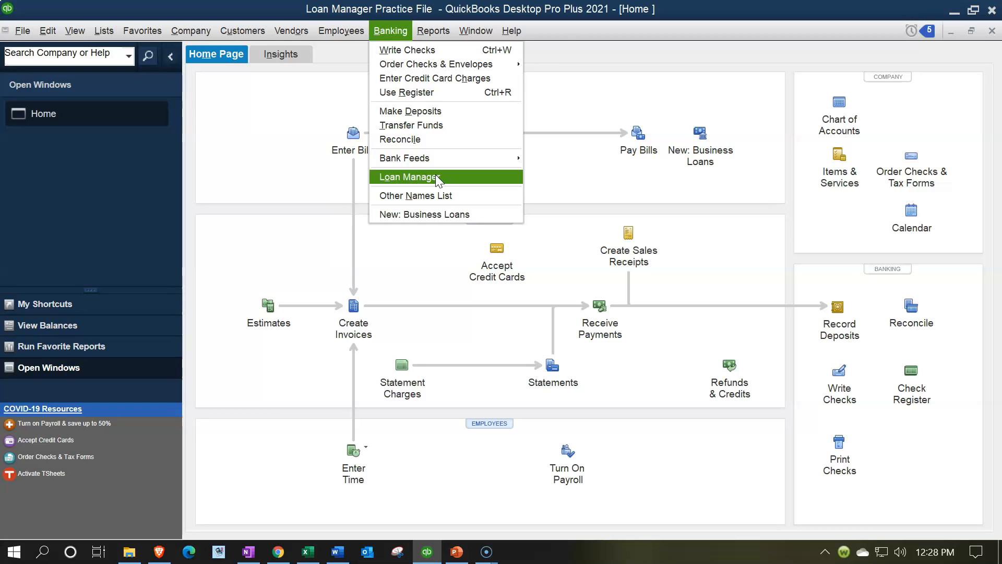
# Open the standard Balance Sheet report for the company file
pyautogui.click(436, 177)
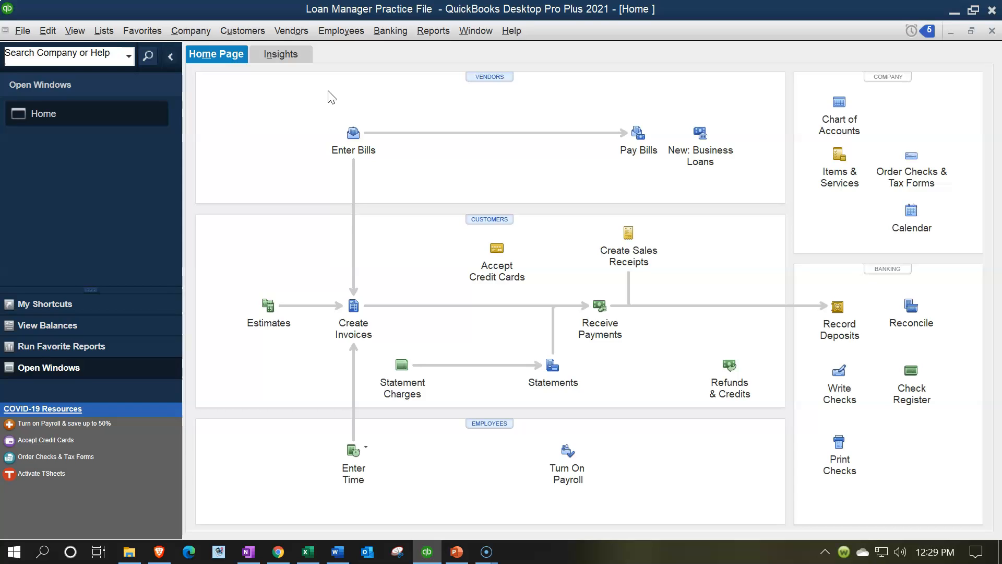
pyautogui.click(428, 35)
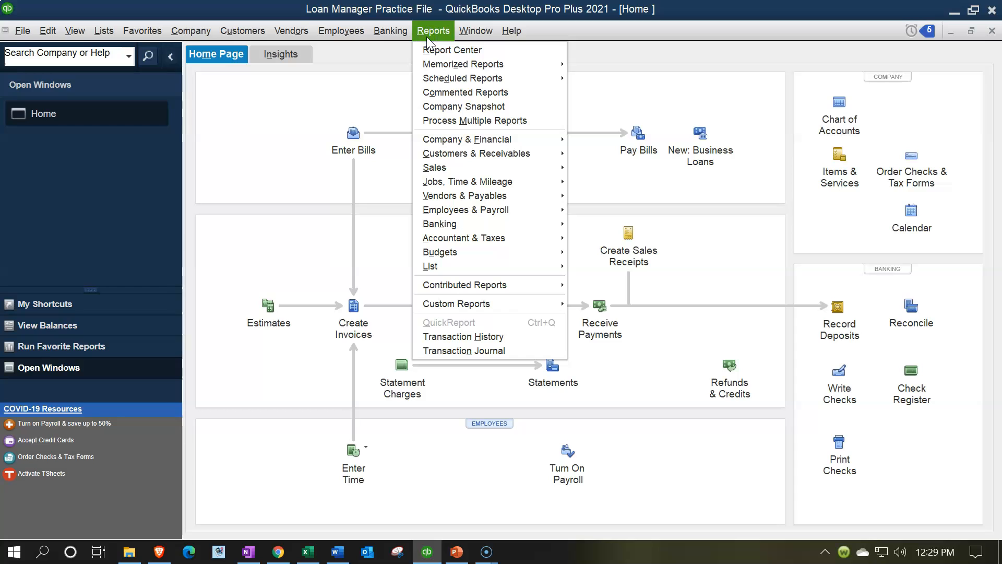
pyautogui.click(473, 139)
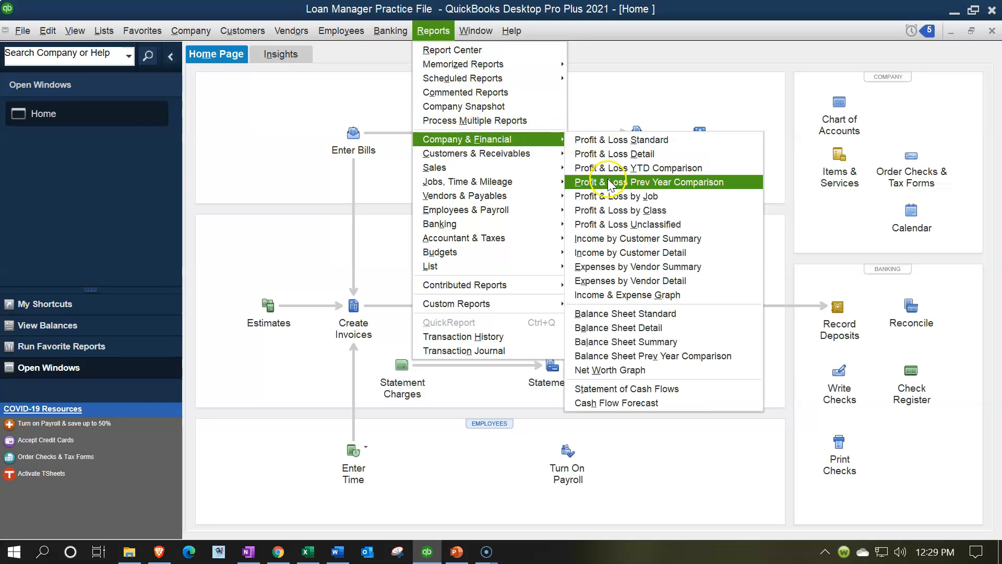
pyautogui.click(631, 315)
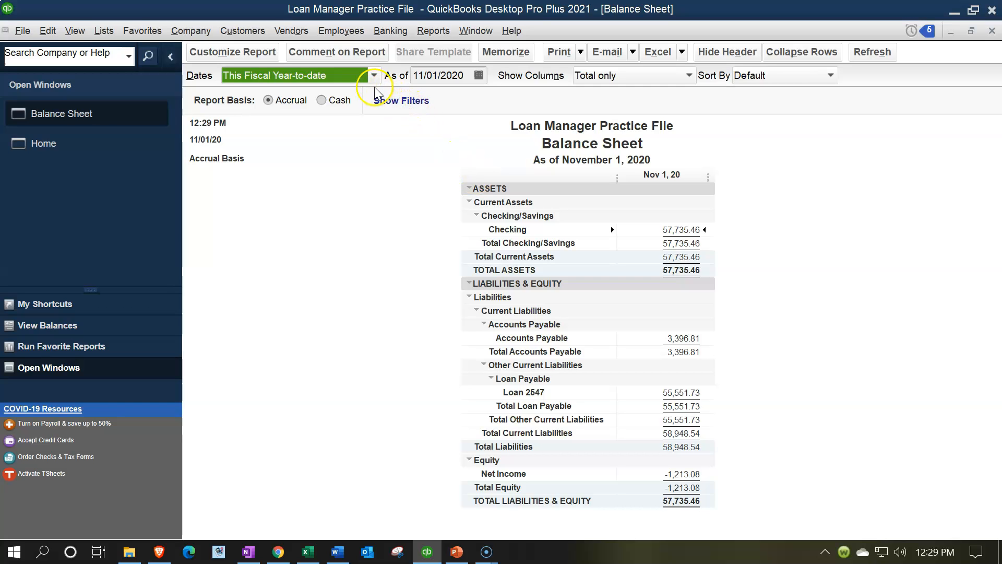
# Set the Balance Sheet date range from 01/01/2020 to 12/31/2020 and select the Loan 2547 balance
pyautogui.click(258, 52)
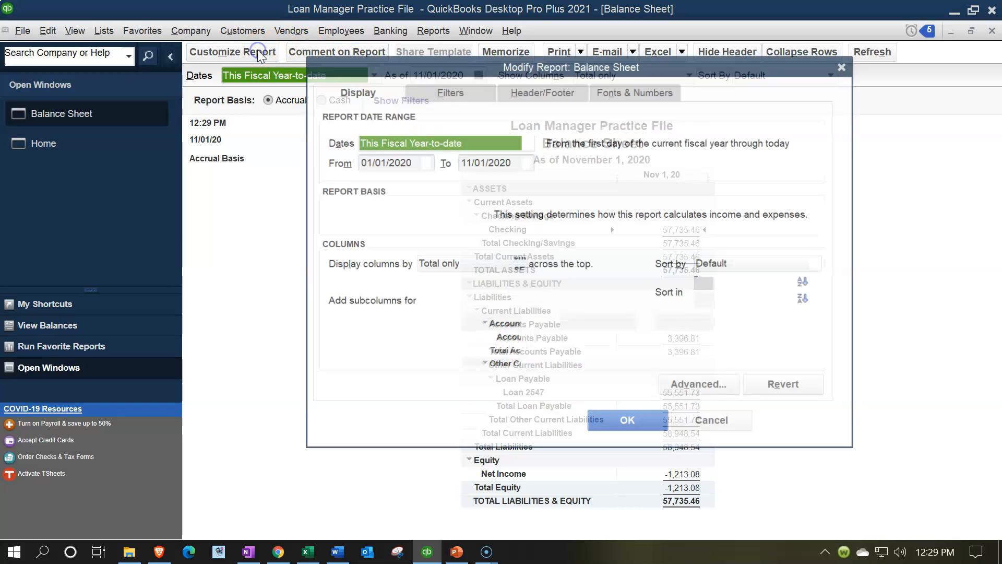
pyautogui.press('Tab')
pyautogui.write('01/0')
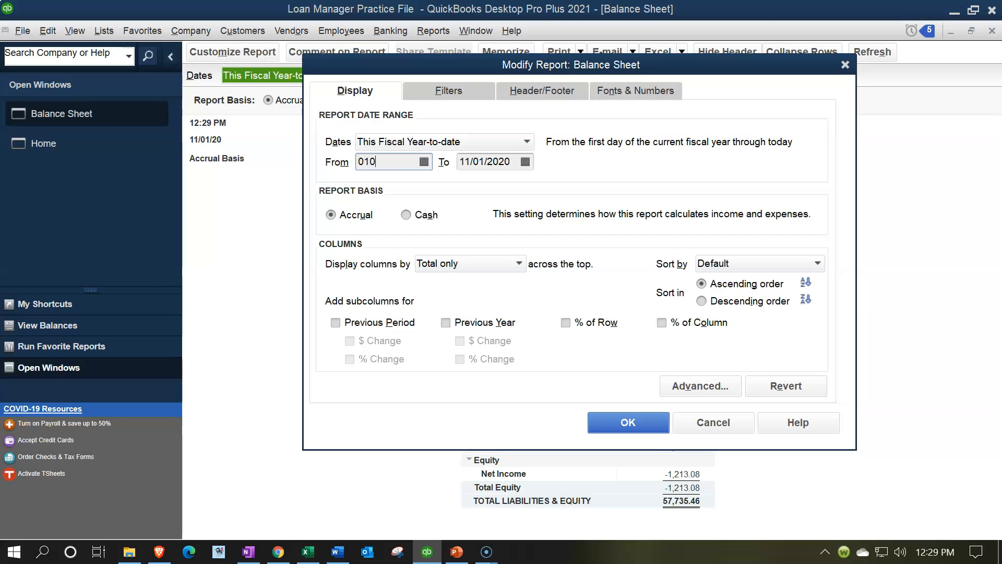
pyautogui.write('1/2020')
pyautogui.press('Tab')
pyautogui.write('12')
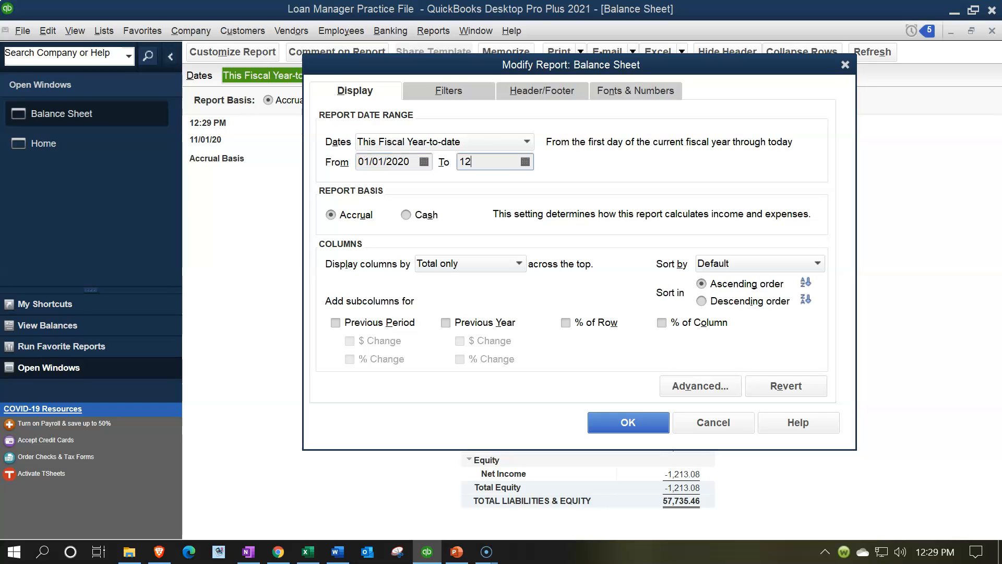
pyautogui.write('/31/2020')
pyautogui.press('Tab')
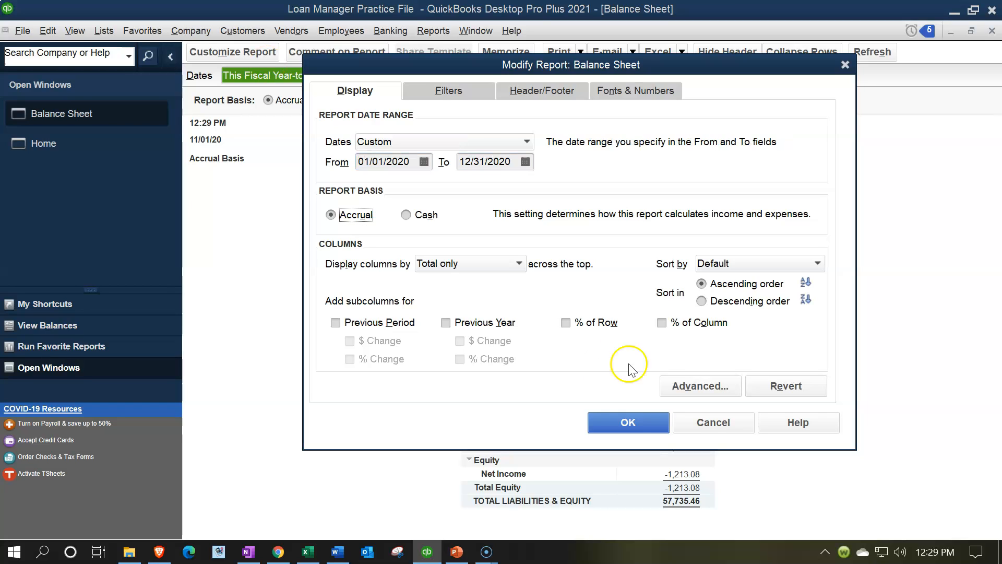
pyautogui.click(641, 428)
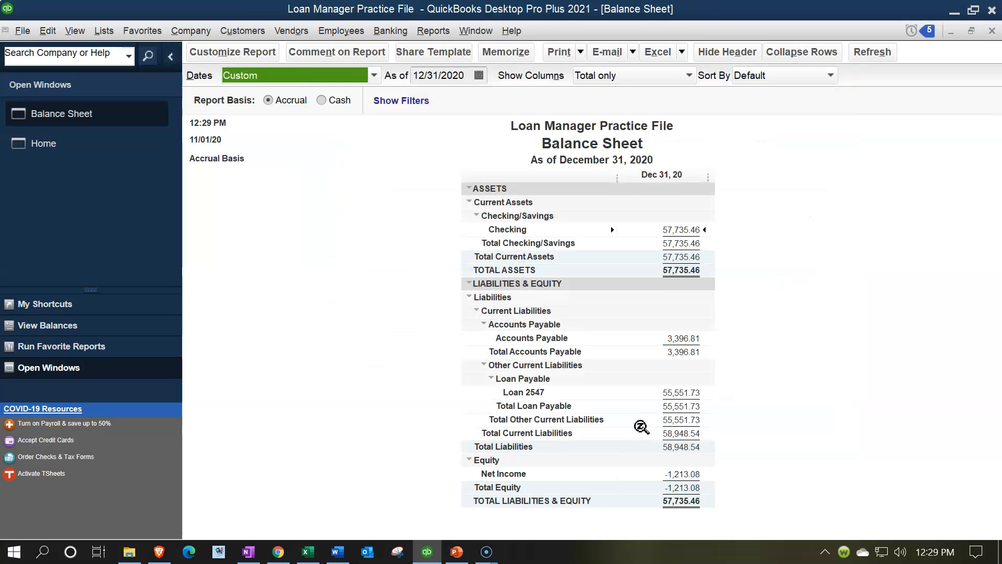
pyautogui.click(681, 394)
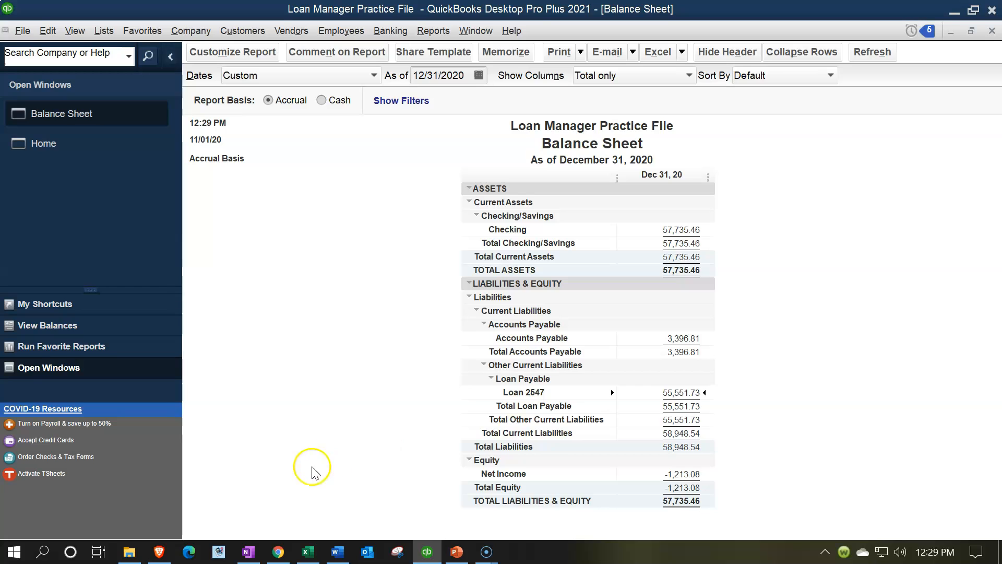
# Switch to the Loan Amortization Schedule workbook in Excel and review Loan 1's amount, start date and first payment
pyautogui.click(307, 551)
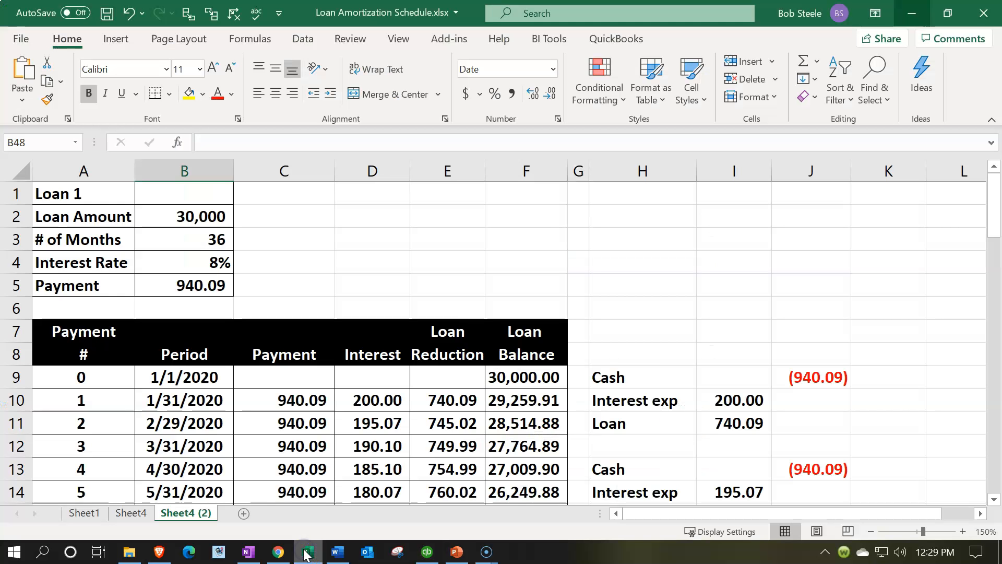
pyautogui.click(280, 398)
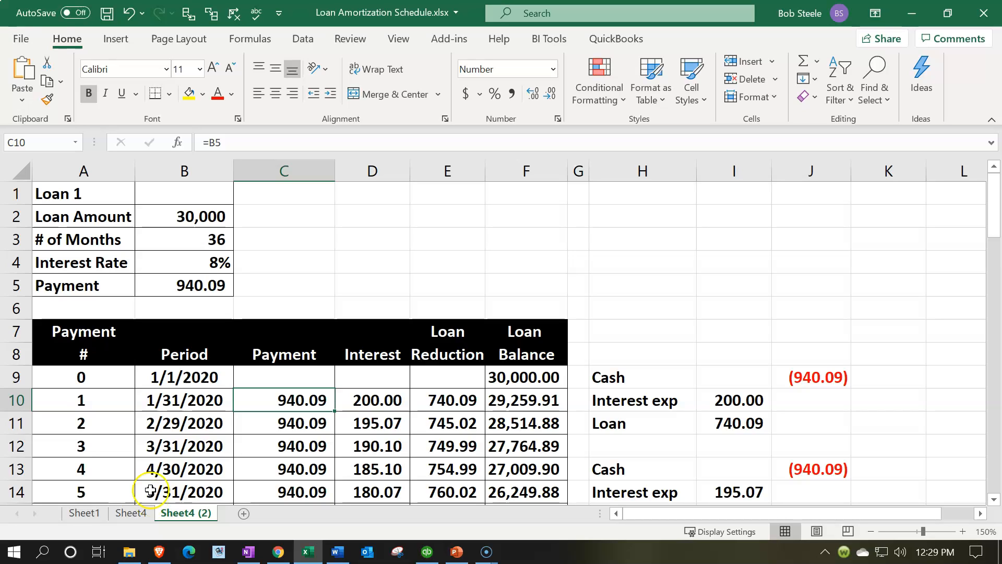
pyautogui.click(212, 407)
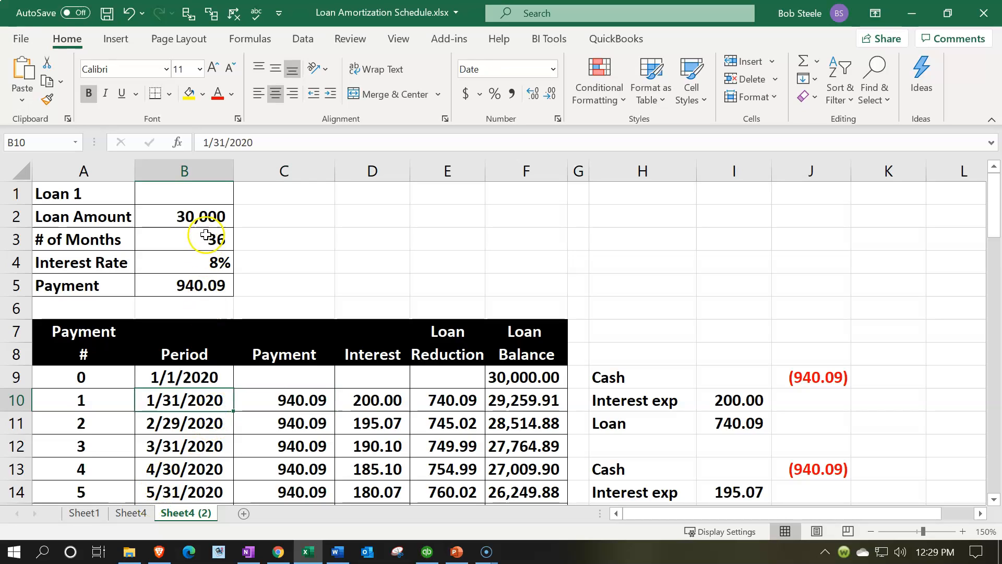
pyautogui.click(194, 216)
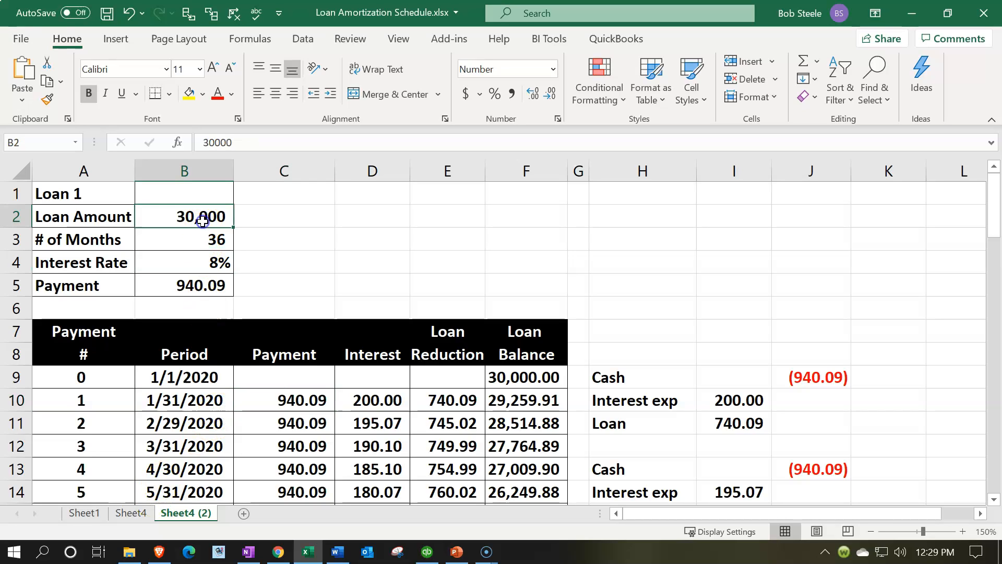
pyautogui.click(222, 370)
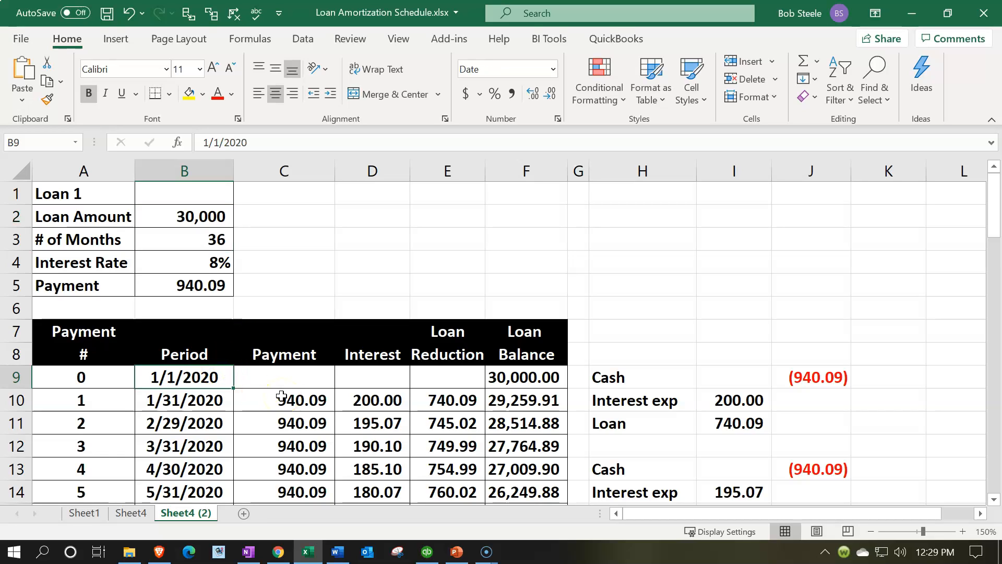
# Fill the payment 4 row (4/30/2020) of the amortization table, A13:F13, with yellow
pyautogui.scroll(-1, 281, 396)
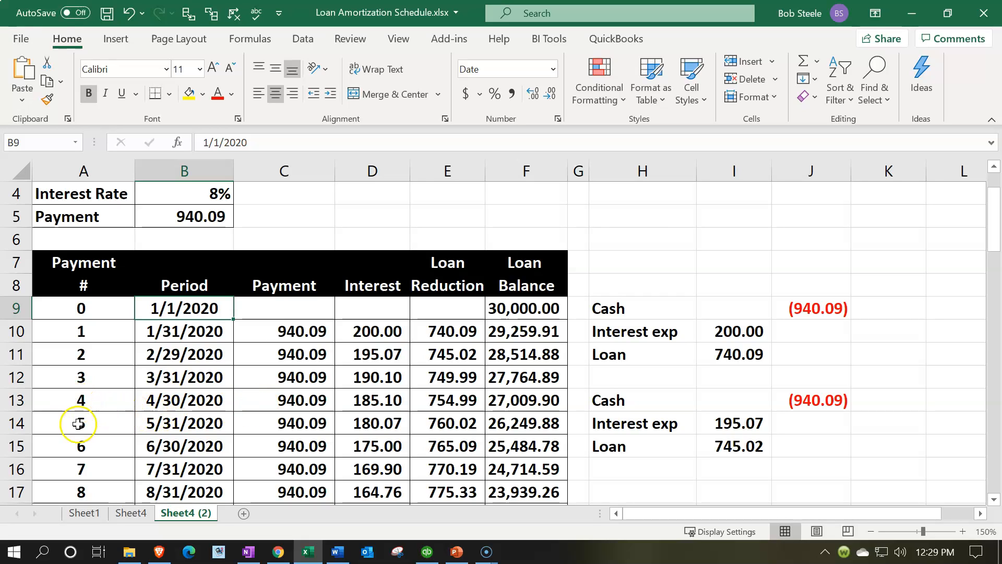
pyautogui.moveTo(78, 422); pyautogui.dragTo(518, 403)
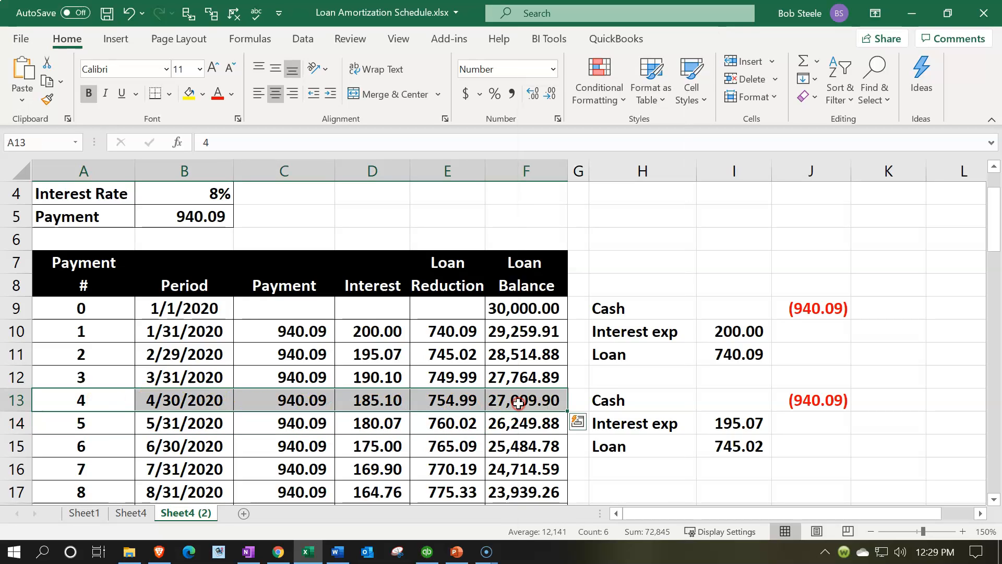
pyautogui.rightClick(518, 403)
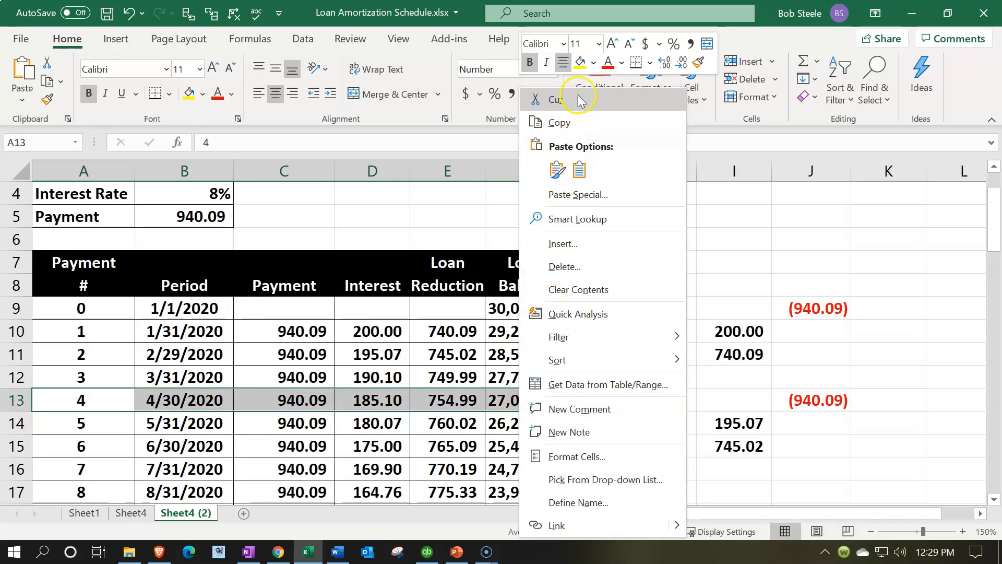
pyautogui.click(579, 62)
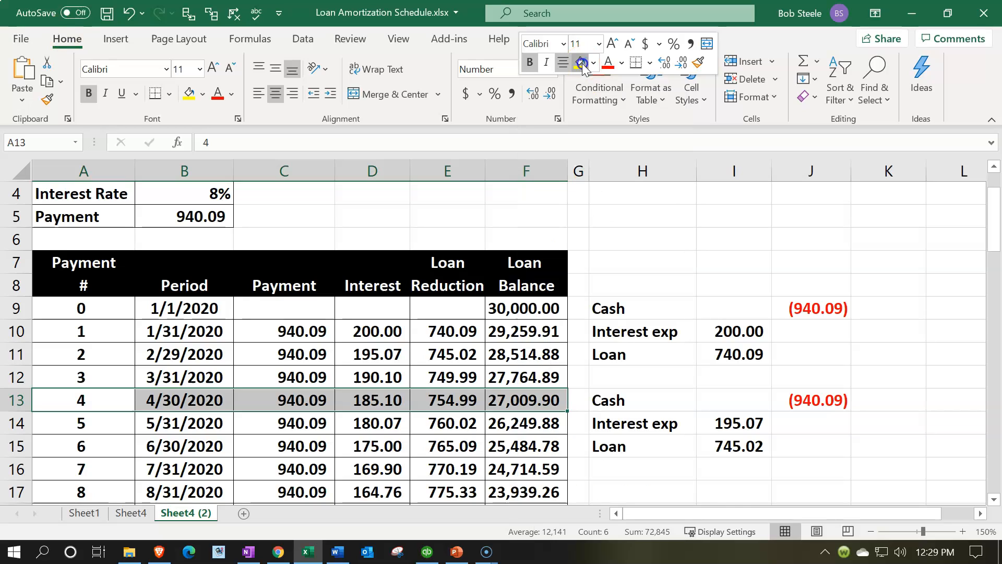
pyautogui.click(384, 380)
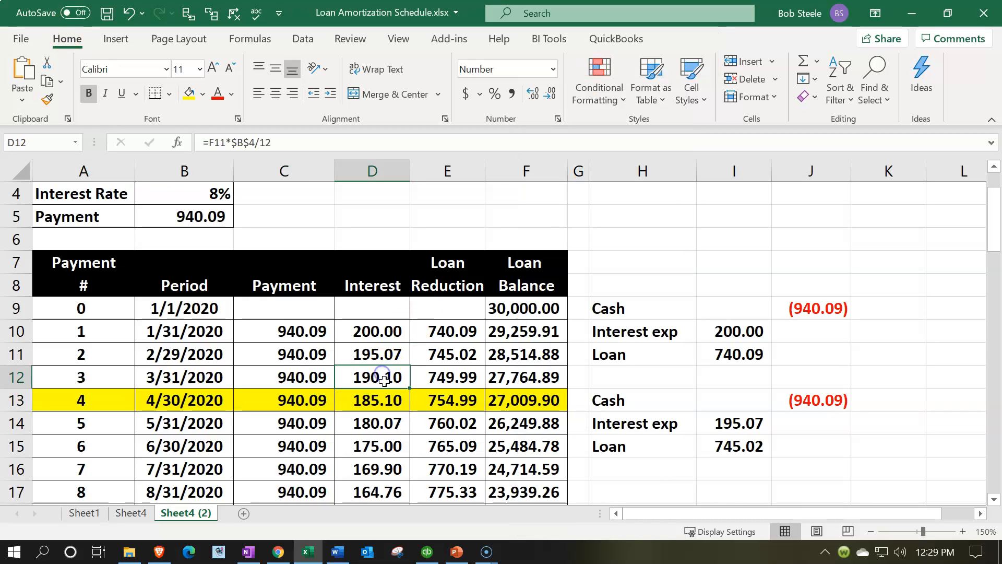
# Examine the opening loan balance, the loan reductions for payments 1 to 3, and the highlighted payment 4 row
pyautogui.click(493, 309)
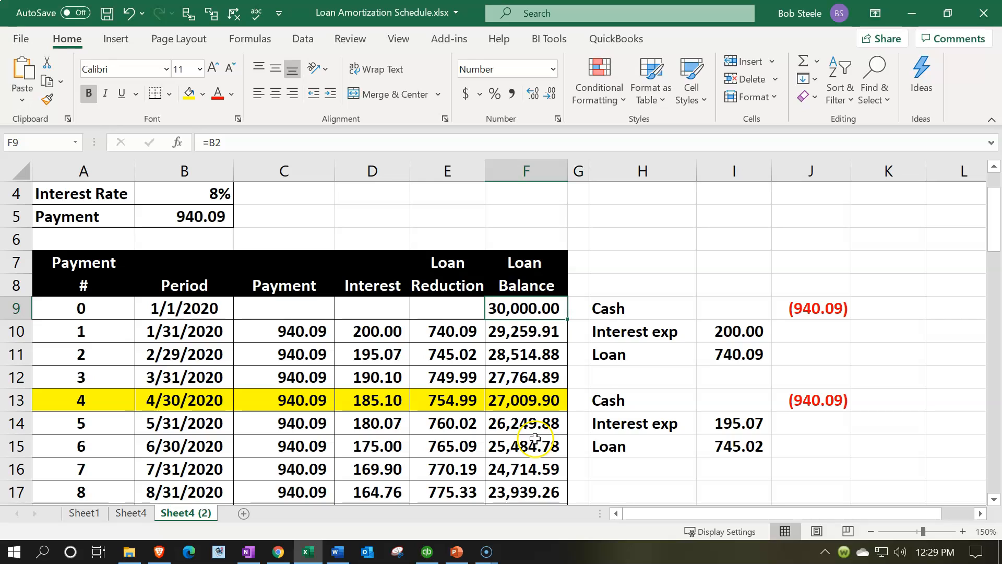
pyautogui.moveTo(465, 326); pyautogui.dragTo(471, 375)
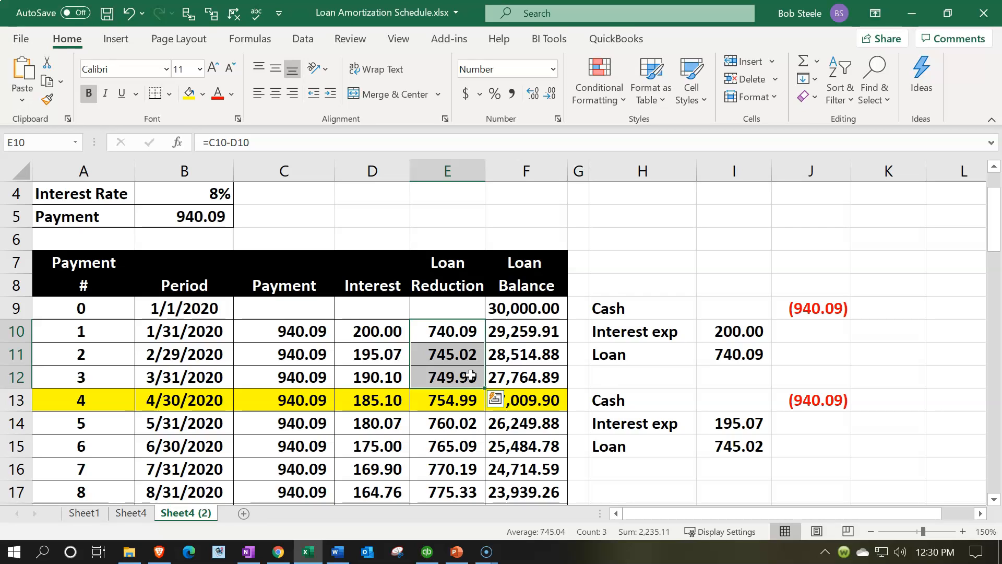
pyautogui.moveTo(119, 395); pyautogui.dragTo(511, 392)
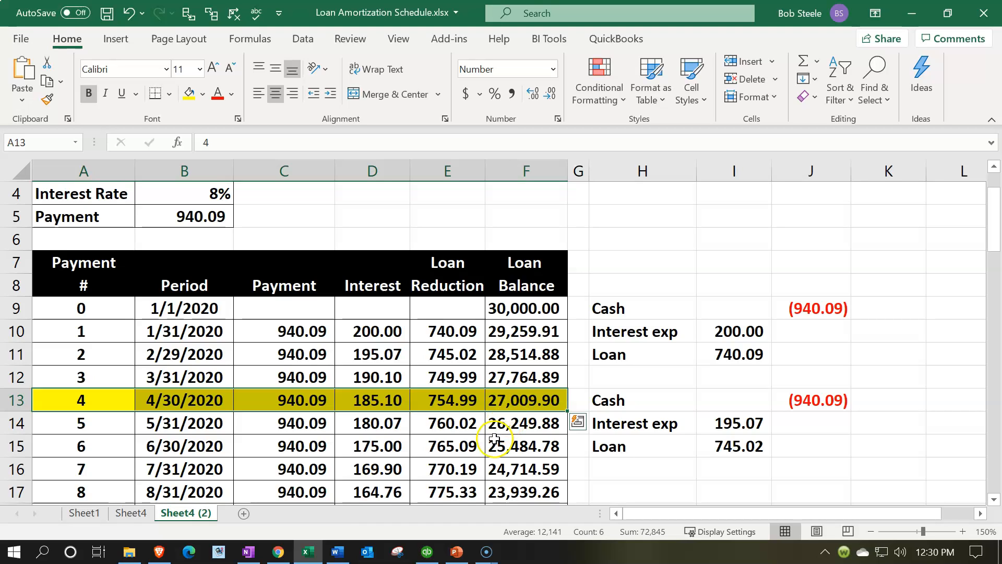
# Switch back to QuickBooks and open the Checking account register from the Chart of Accounts
pyautogui.click(428, 554)
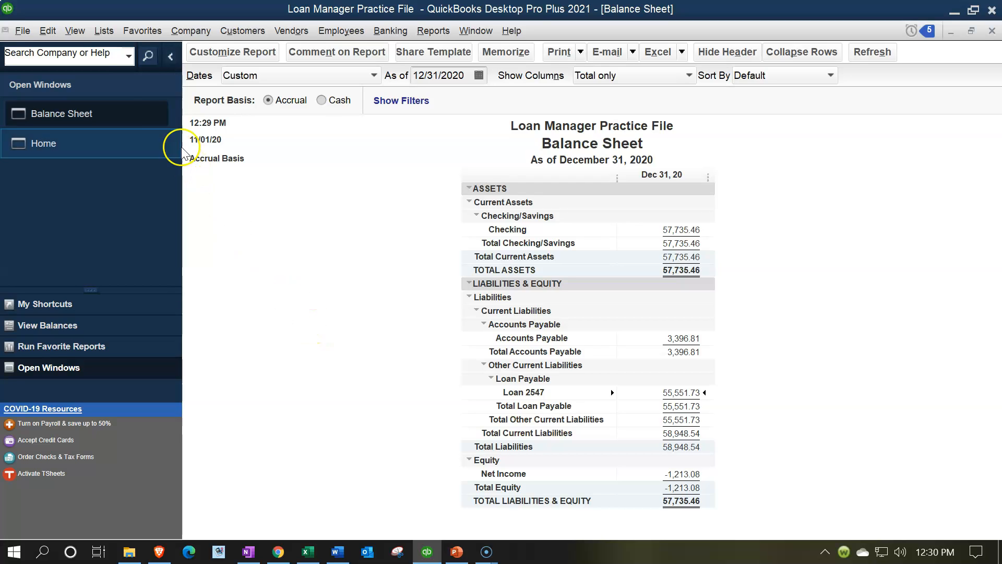
pyautogui.click(103, 31)
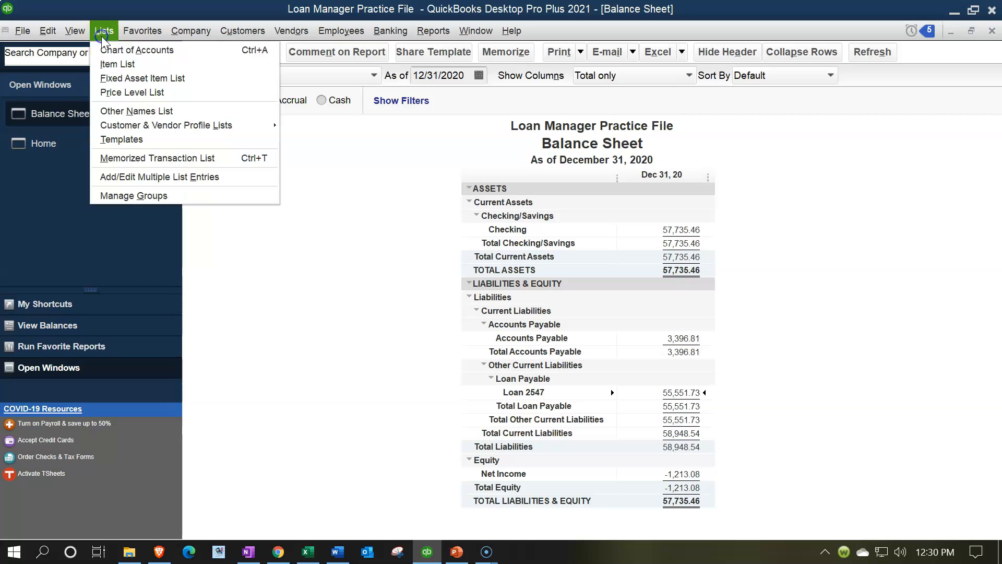
pyautogui.click(107, 47)
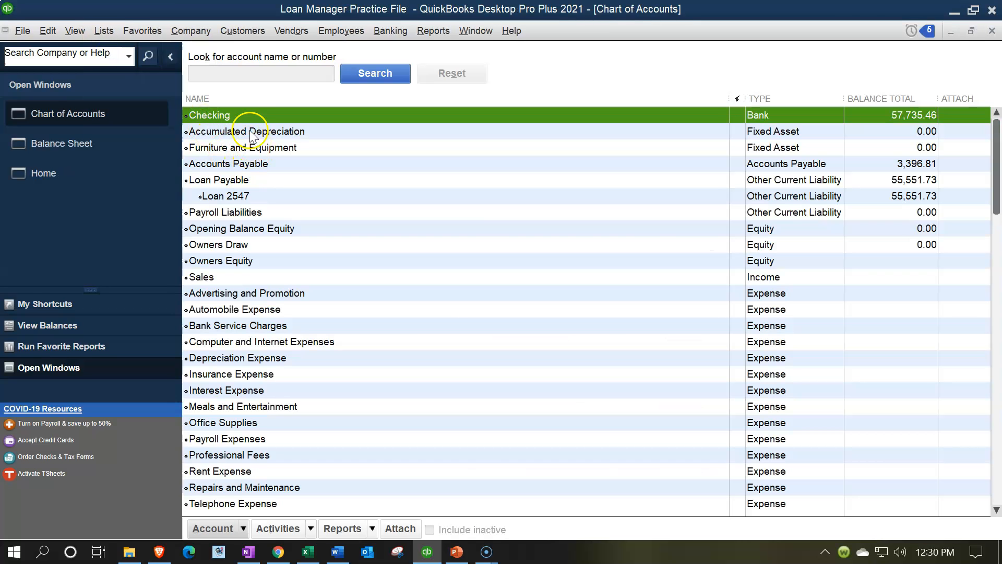
pyautogui.doubleClick(238, 115)
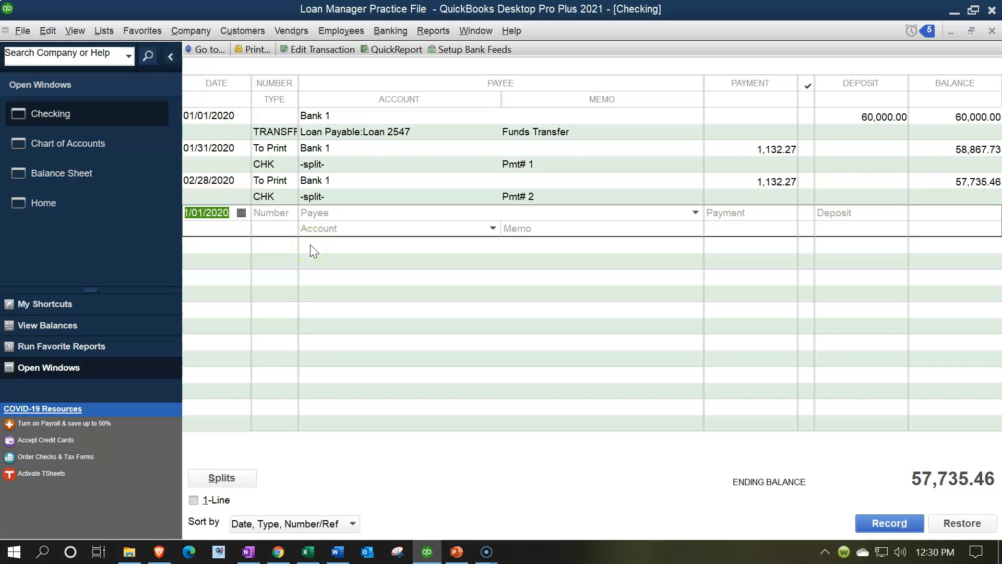
# Start a new Checking register entry dated 01/01/2020 with Dep as its number
pyautogui.press('Tab')
pyautogui.click(226, 210)
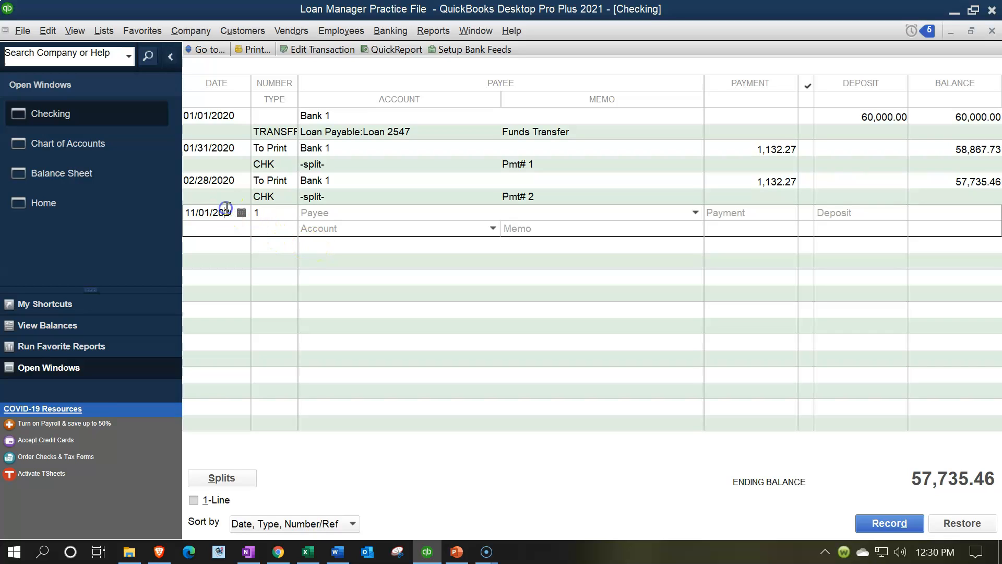
pyautogui.moveTo(197, 213); pyautogui.dragTo(336, 217)
pyautogui.write('010120')
pyautogui.press('Tab')
pyautogui.press('Return')
pyautogui.write('01/01/20')
pyautogui.press('Tab')
pyautogui.write('De')
pyautogui.press('Tab')
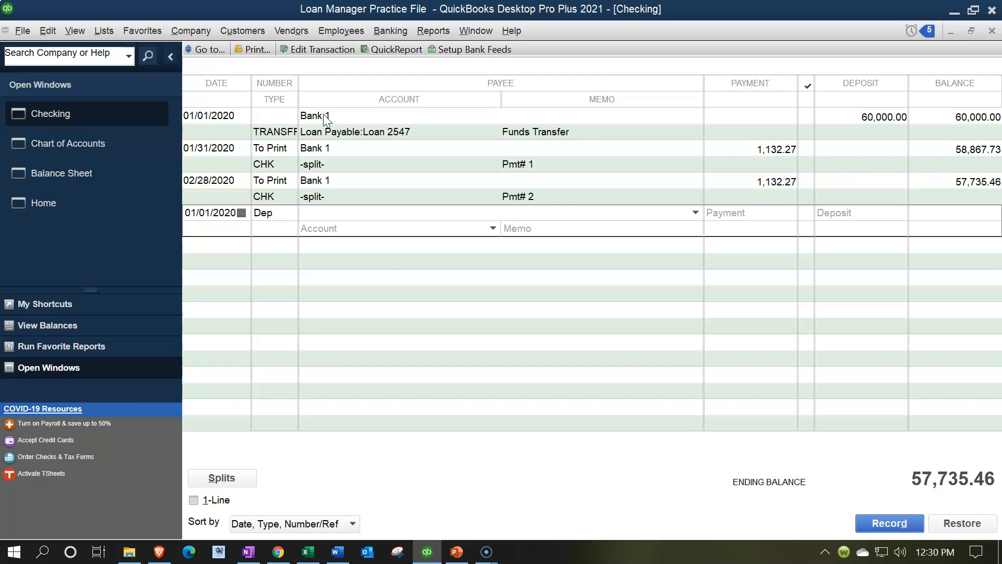
# Enter Bank 2 as the register entry's payee and quick-add it to the name list with the type Other
pyautogui.write('B')
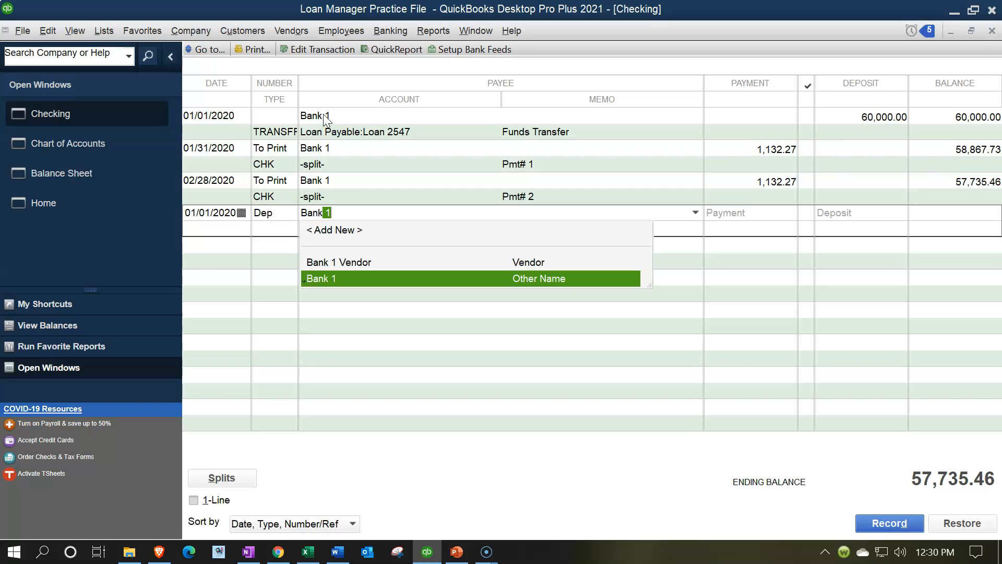
pyautogui.write('ank 2')
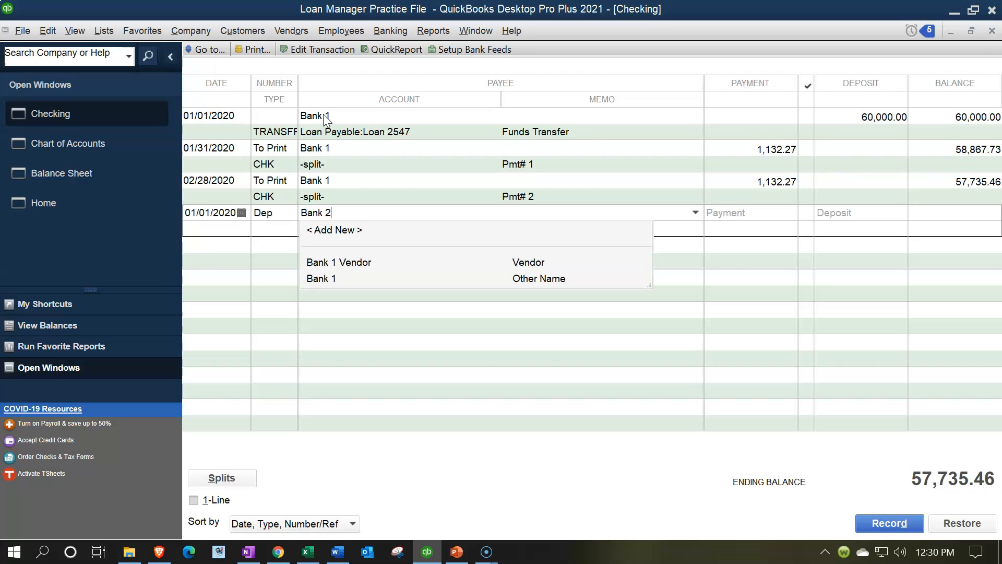
pyautogui.press('Tab')
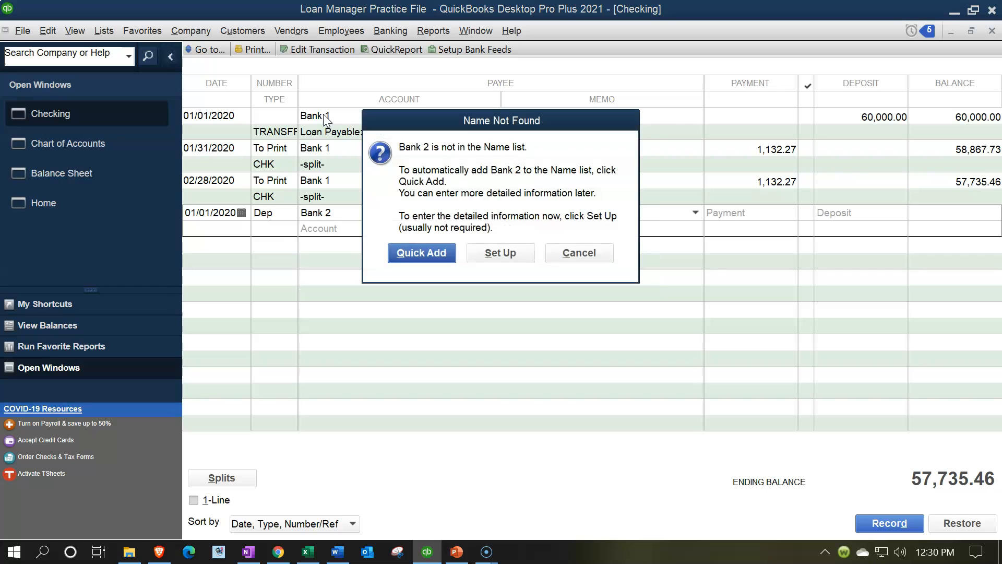
pyautogui.click(393, 252)
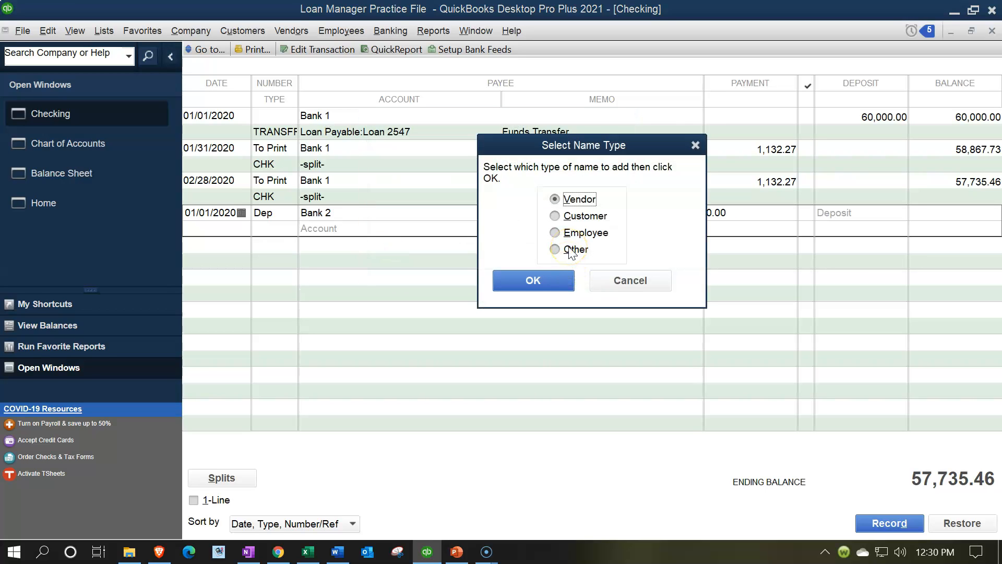
pyautogui.click(572, 246)
pyautogui.click(536, 276)
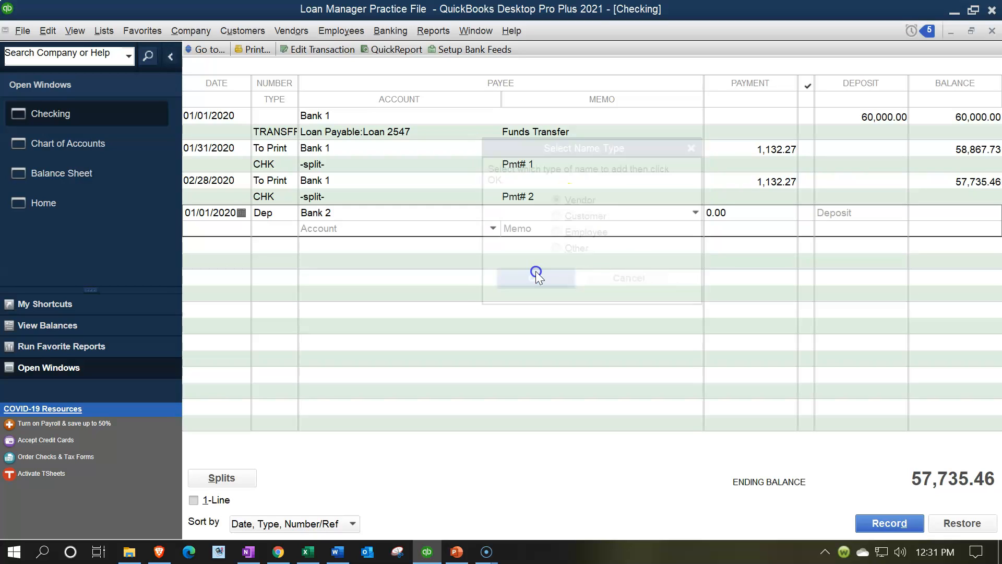
pyautogui.press('Tab')
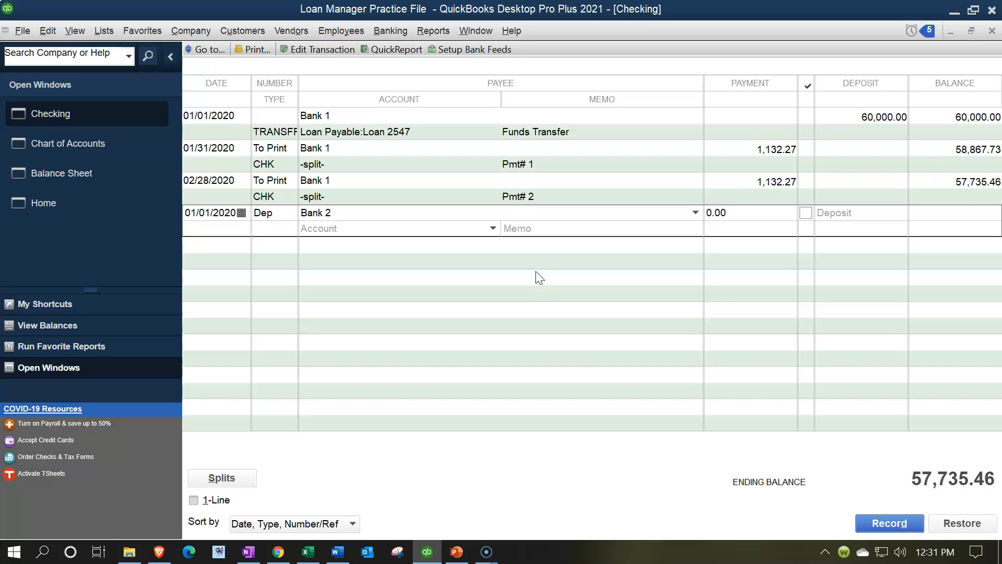
# Enter a 30,000 deposit for the Bank 2 register entry, with Loan Payable 6997 as its account
pyautogui.write('30,000')
pyautogui.press('Tab')
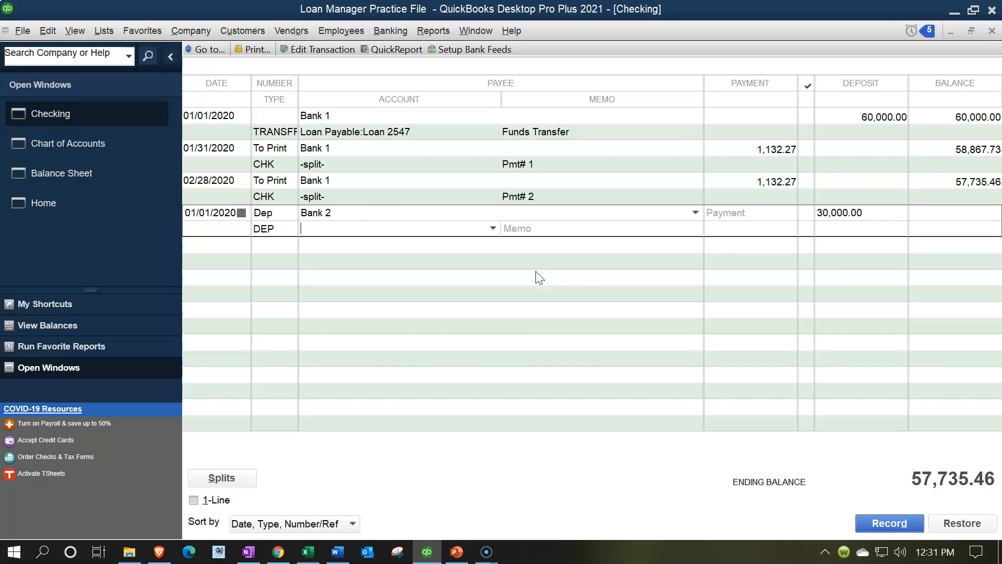
pyautogui.write('Loa')
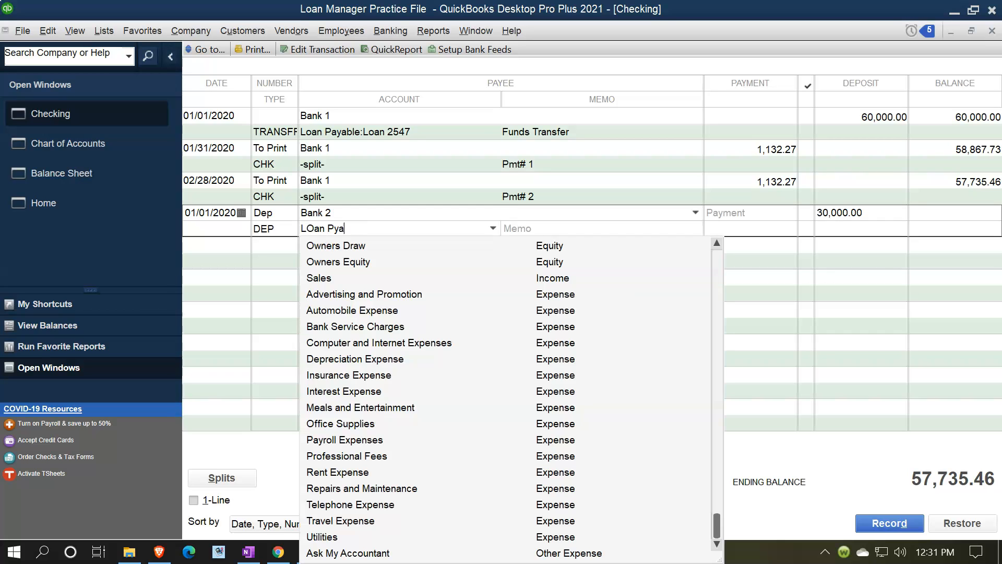
pyautogui.write('n Payable')
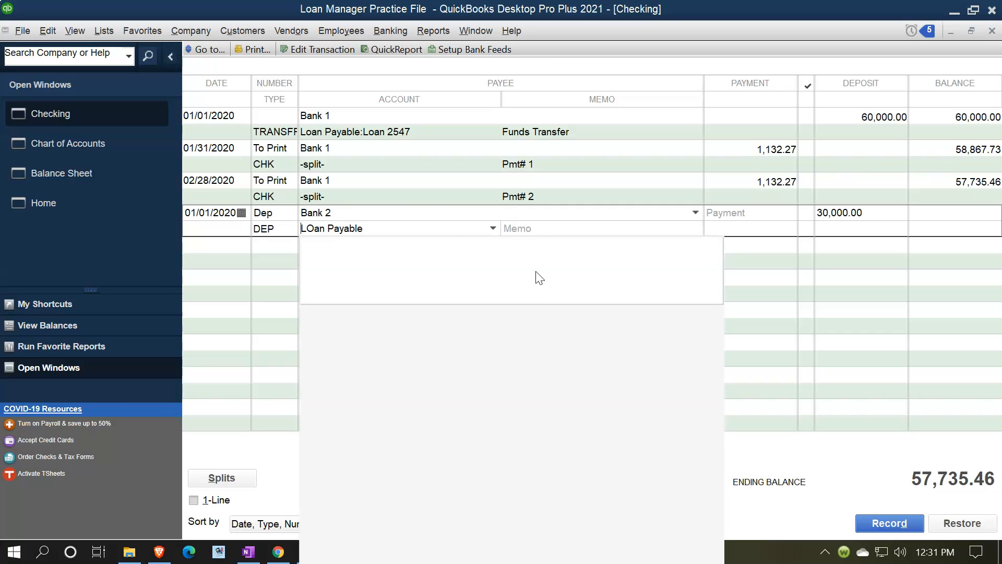
pyautogui.press('BackSpace')
pyautogui.press('BackSpace')
pyautogui.press('BackSpace')
pyautogui.press('BackSpace')
pyautogui.press('BackSpace')
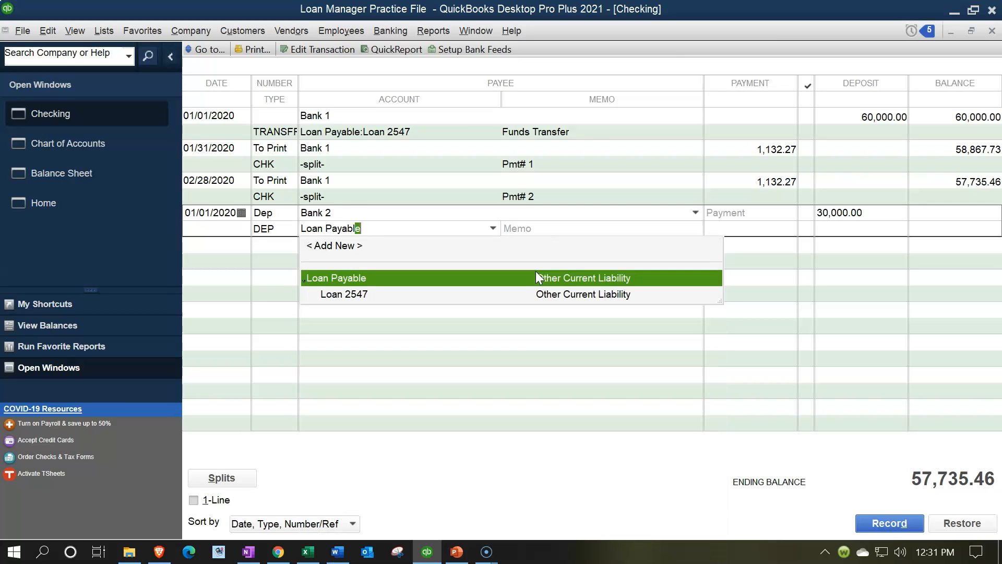
pyautogui.press('BackSpace')
pyautogui.press('BackSpace')
pyautogui.press('BackSpace')
pyautogui.press('BackSpace')
pyautogui.press('BackSpace')
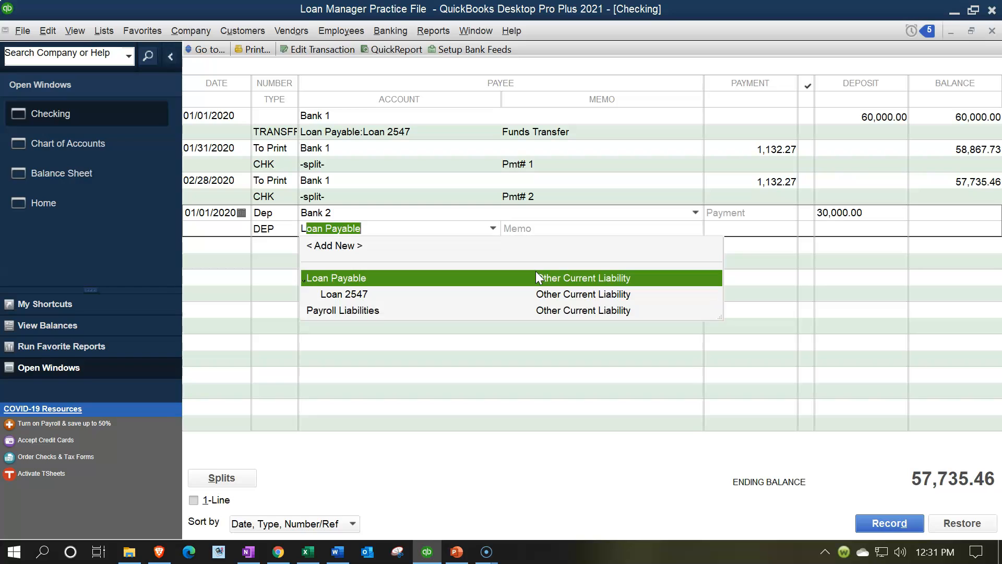
pyautogui.write('pa')
pyautogui.press('BackSpace')
pyautogui.press('BackSpace')
pyautogui.write('on')
pyautogui.press('BackSpace')
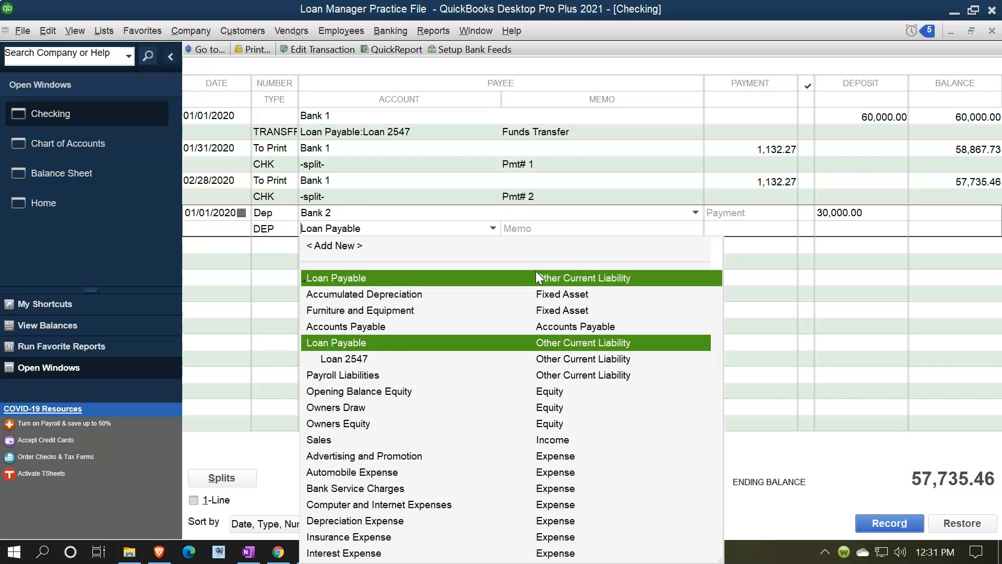
pyautogui.write('an Pa')
pyautogui.press('BackSpace')
pyautogui.press('BackSpace')
pyautogui.write('ayable ')
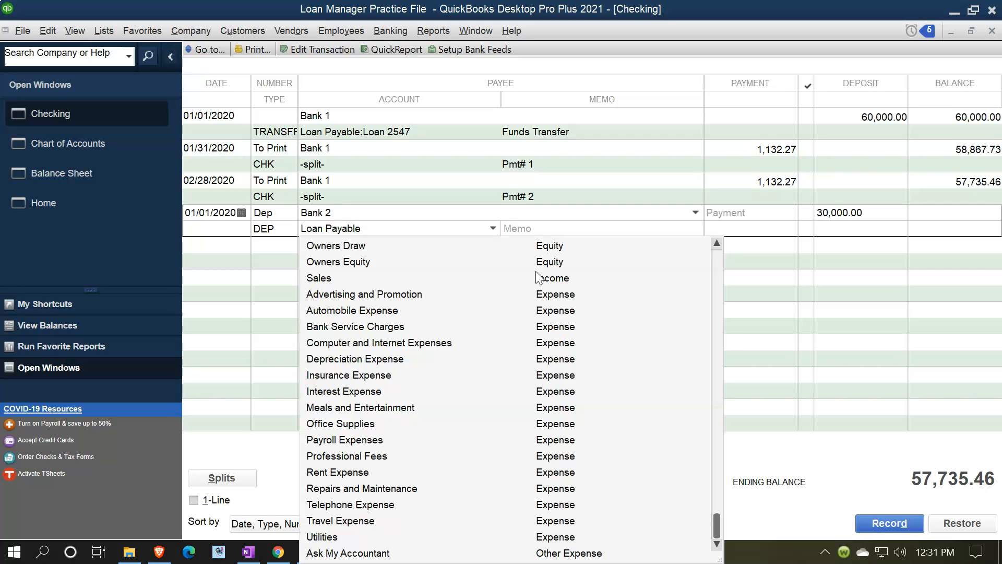
pyautogui.write('6997')
pyautogui.press('Tab')
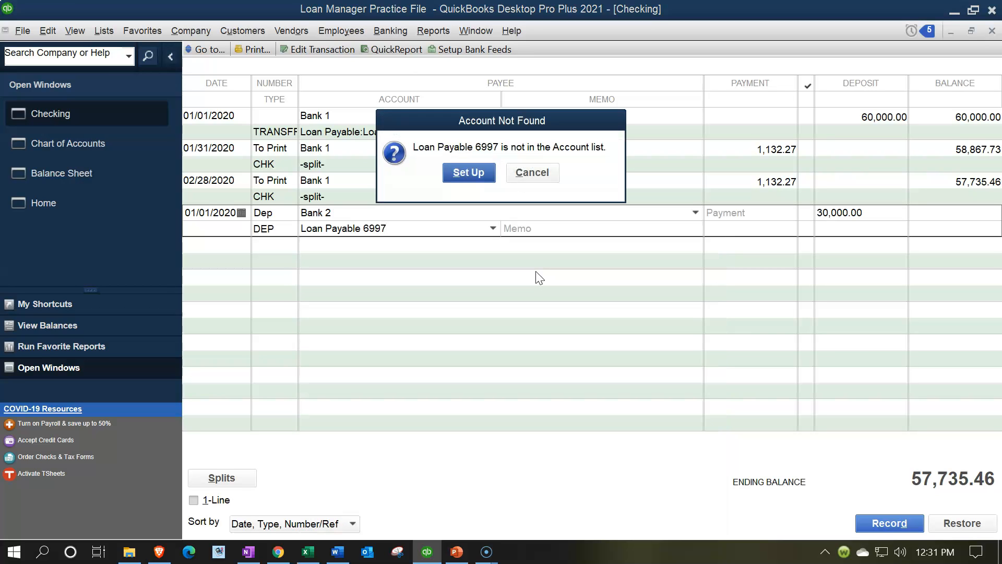
# Set up Loan Payable 6997 as a new Other Current Liability account, as a subaccount of Loan Payable, and save it
pyautogui.click(467, 178)
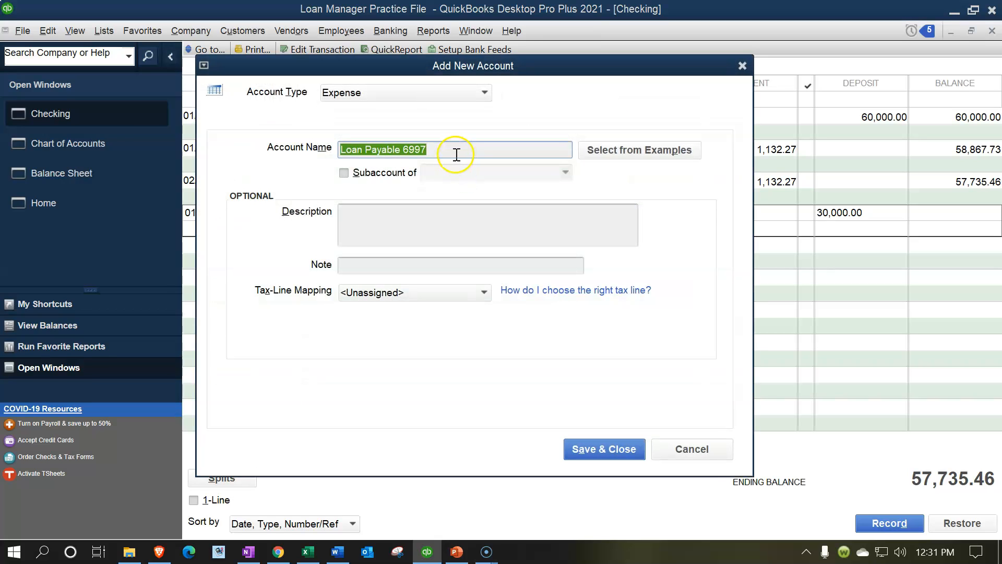
pyautogui.click(471, 96)
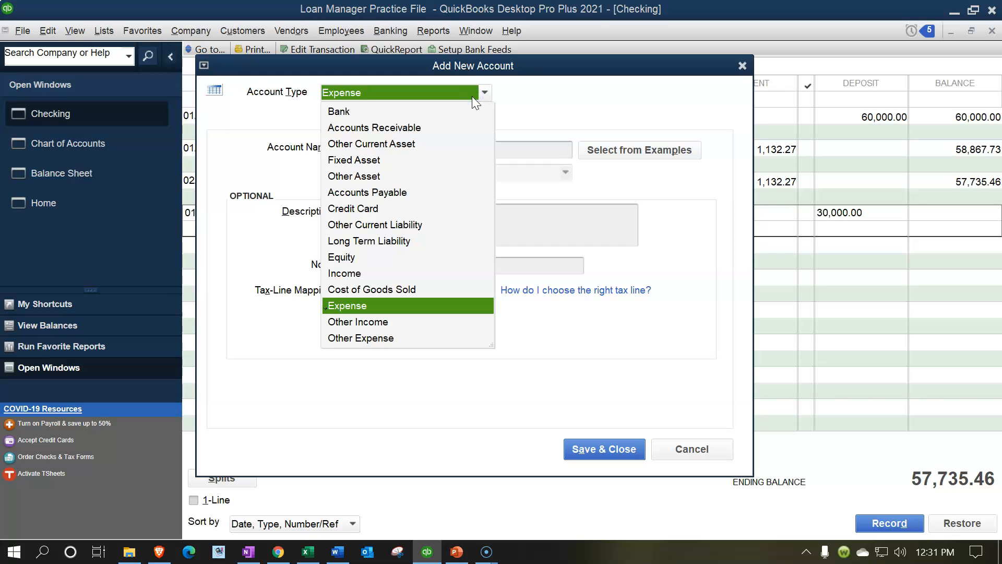
pyautogui.click(391, 226)
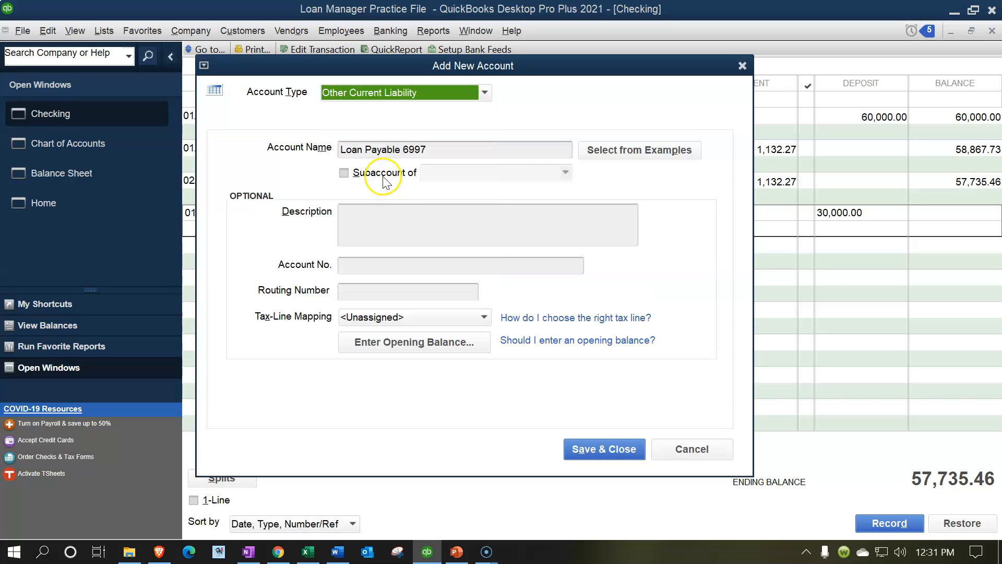
pyautogui.click(345, 172)
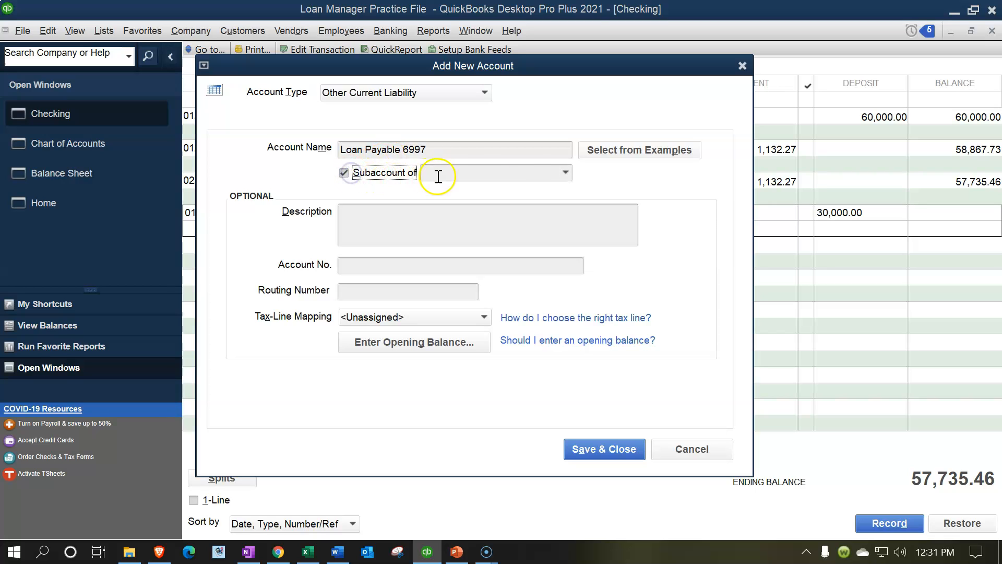
pyautogui.click(545, 172)
pyautogui.write('Loan Payable')
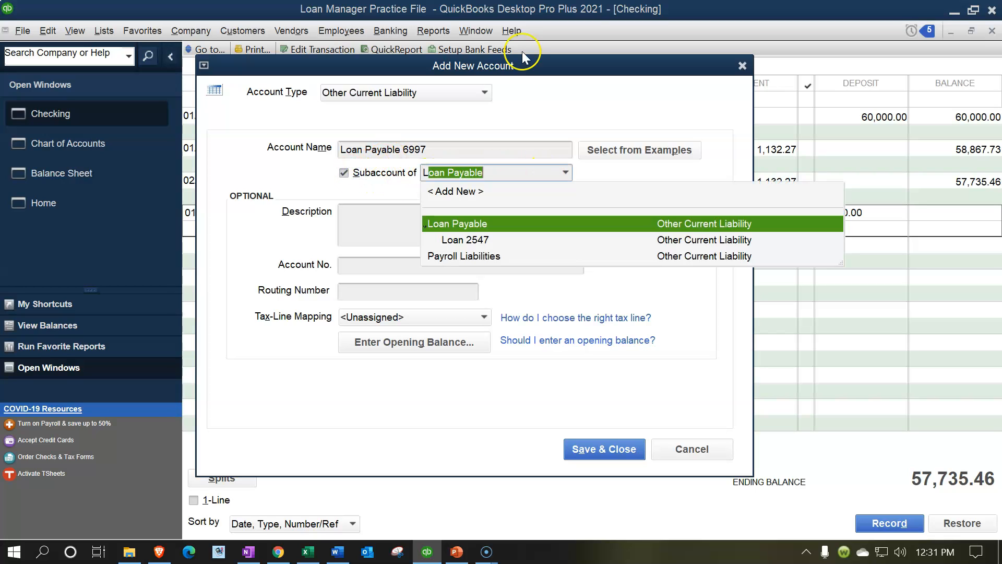
pyautogui.press('Tab')
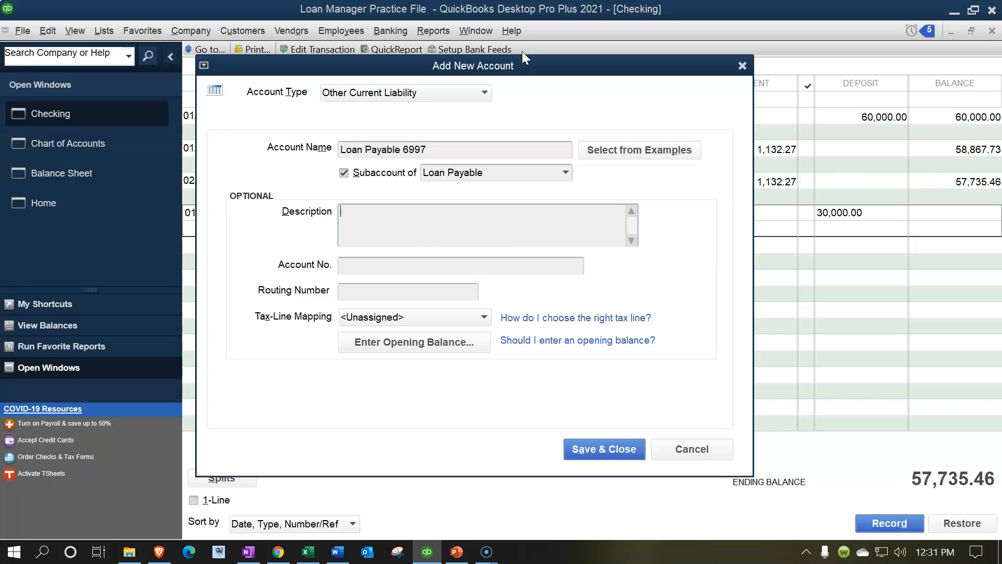
pyautogui.click(581, 447)
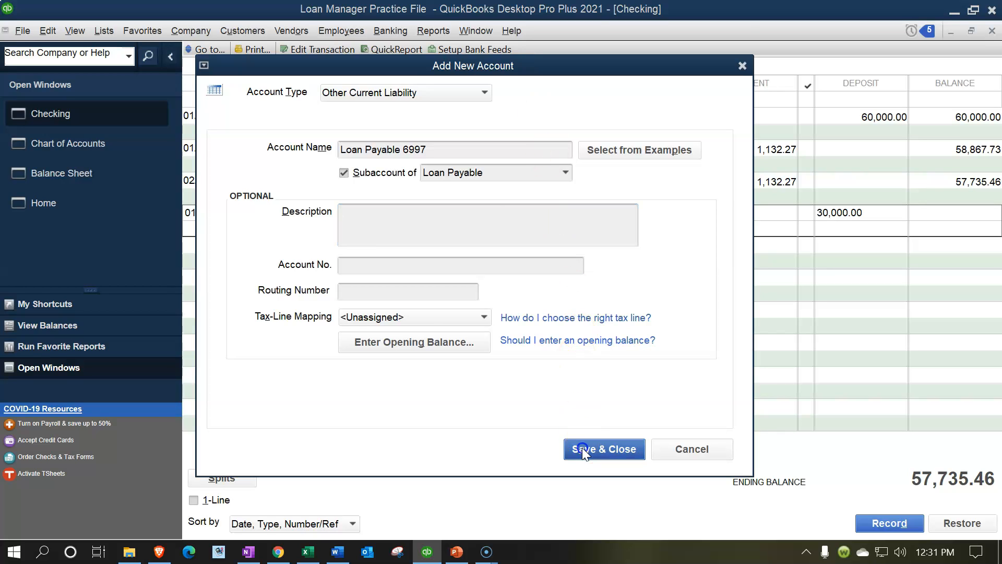
# Record the Bank 2 deposit, accepting its past date, and close the Checking register and Chart of Accounts to return to the refreshed Balance Sheet
pyautogui.click(893, 528)
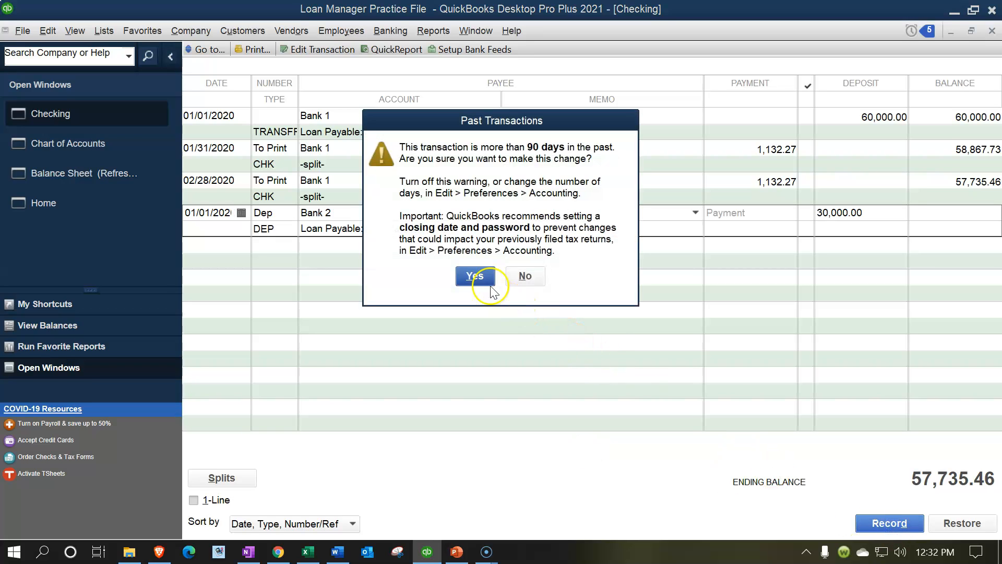
pyautogui.click(479, 274)
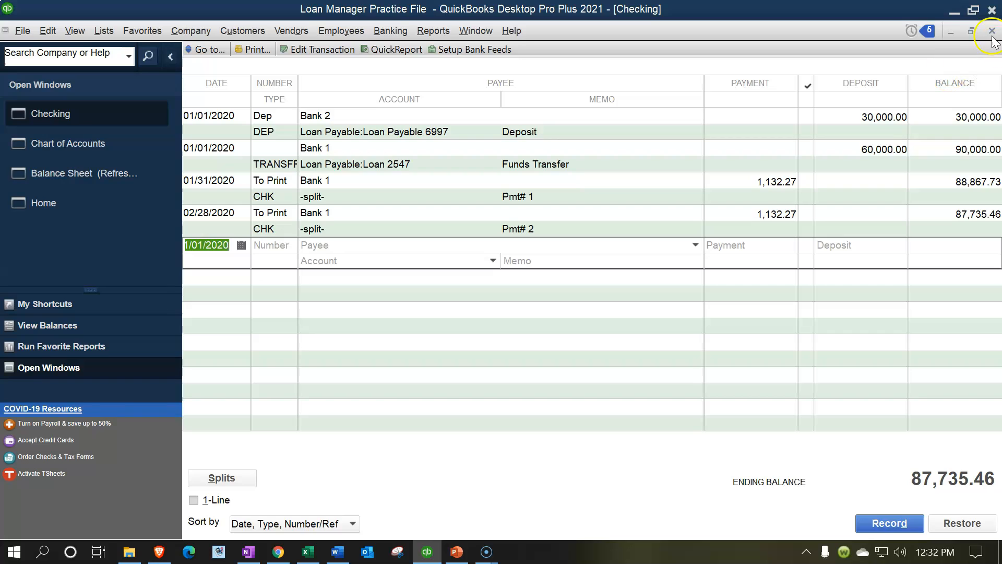
pyautogui.click(991, 31)
pyautogui.click(991, 31)
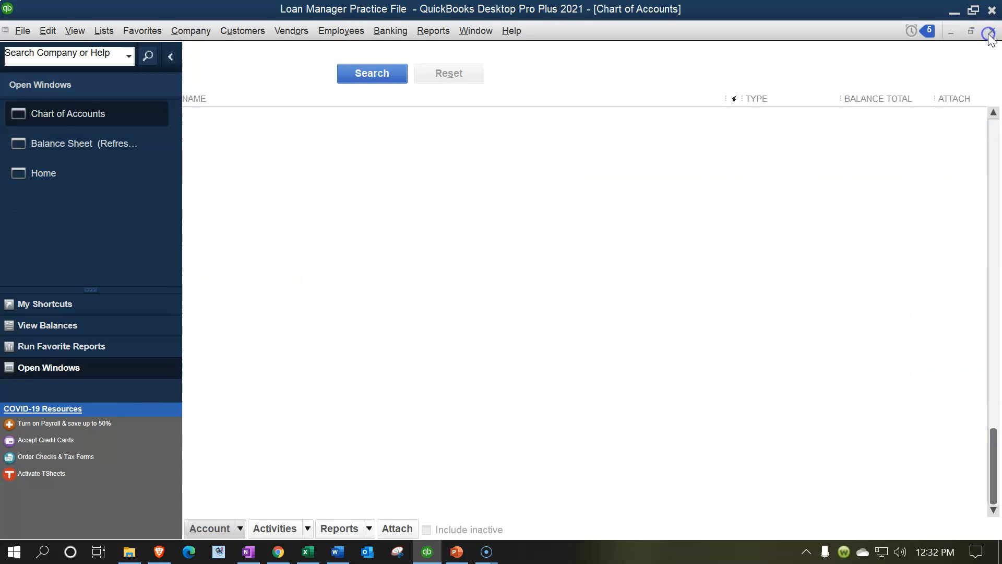
pyautogui.click(318, 225)
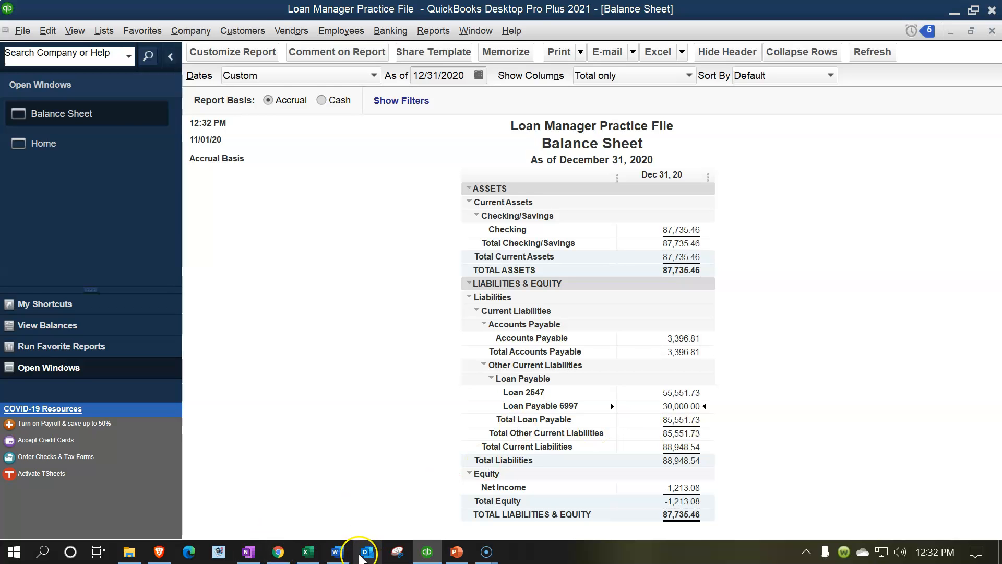
# Switch to the Excel amortization schedule and examine the loan amount, number of months, interest rate, payment and first payment date
pyautogui.click(309, 553)
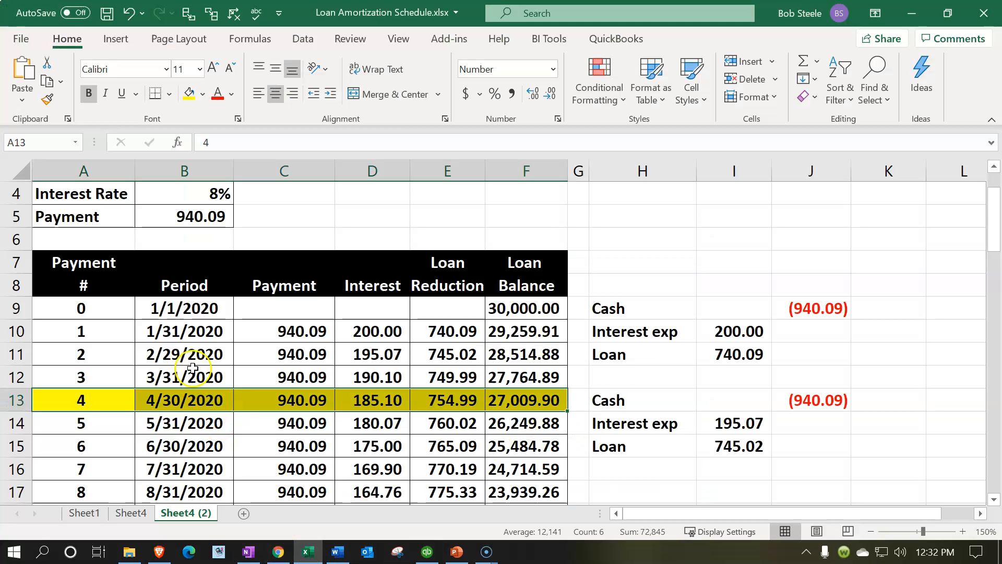
pyautogui.scroll(-1, 193, 367)
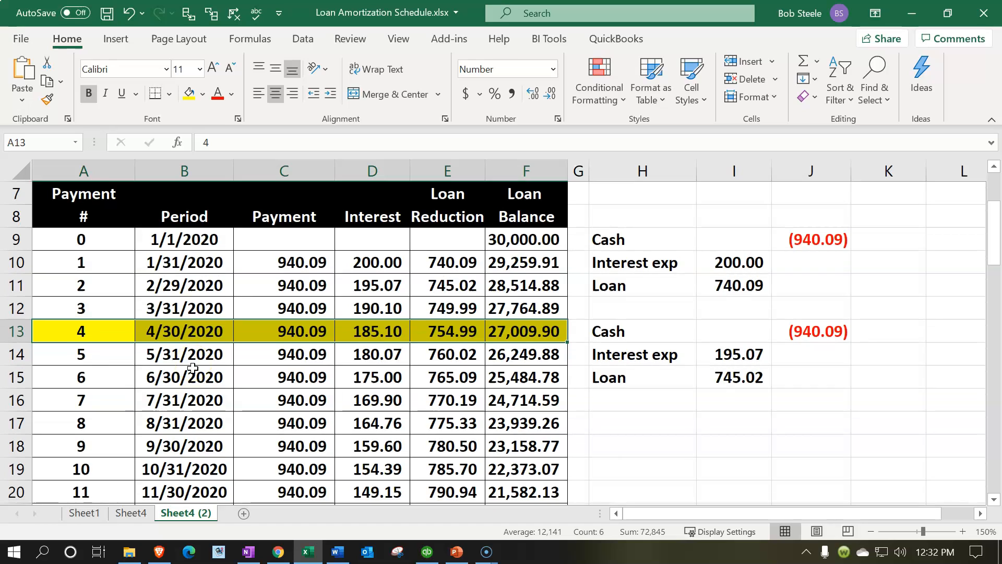
pyautogui.click(222, 384)
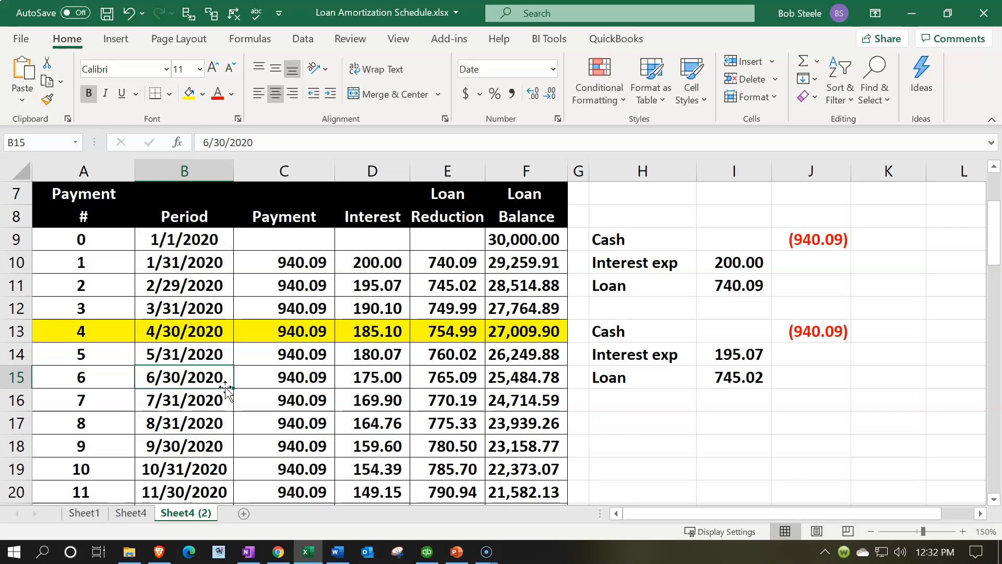
pyautogui.scroll(2, 225, 389)
pyautogui.click(189, 219)
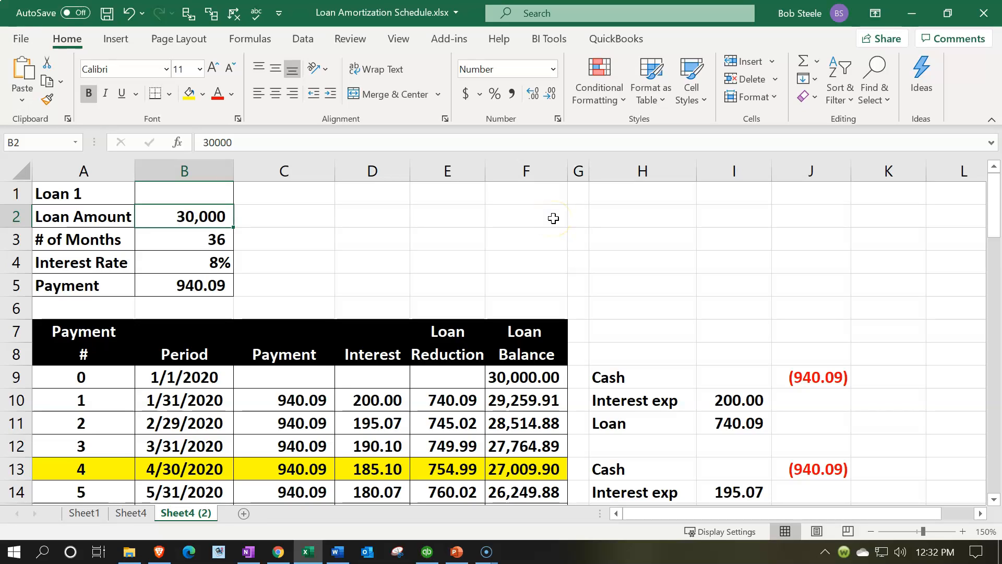
pyautogui.press('Down')
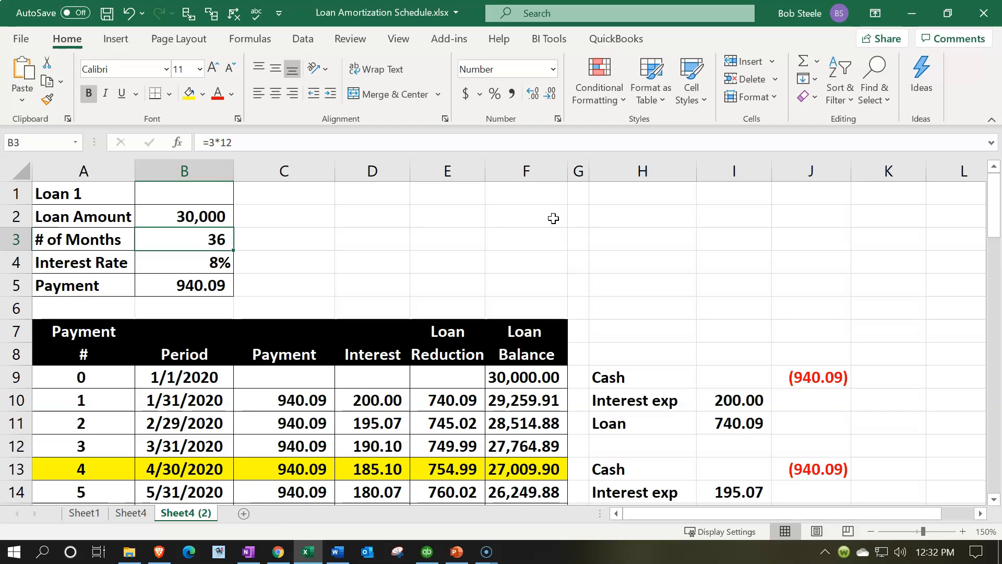
pyautogui.press('Down')
pyautogui.press('Down')
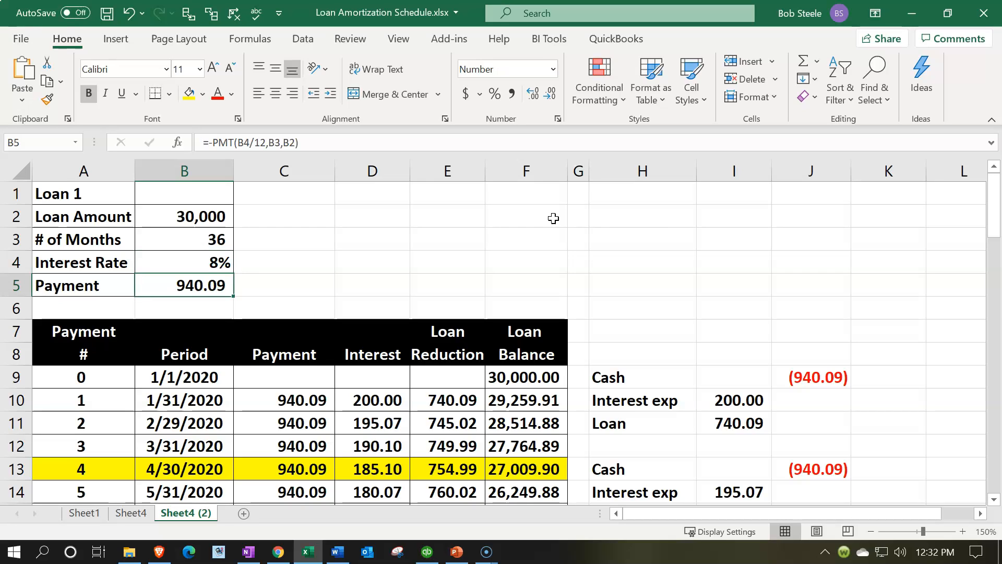
pyautogui.press('Down')
pyautogui.press('Down')
pyautogui.press('Down')
pyautogui.press('Down')
pyautogui.press('Down')
pyautogui.press('Down')
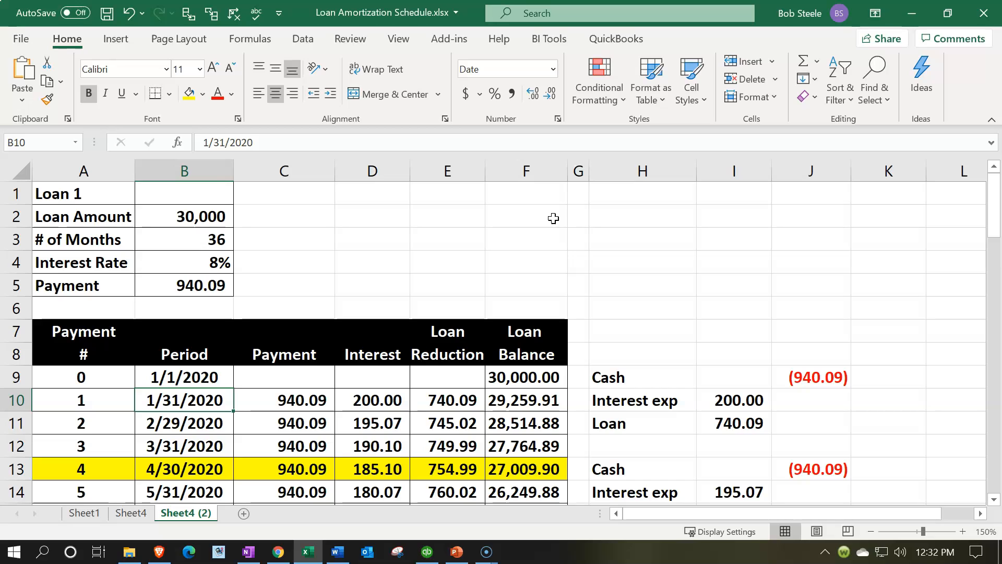
# Fill the payment 1 row of the amortization schedule (A10:F10) with the standard light green color
pyautogui.scroll(-2, 553, 218)
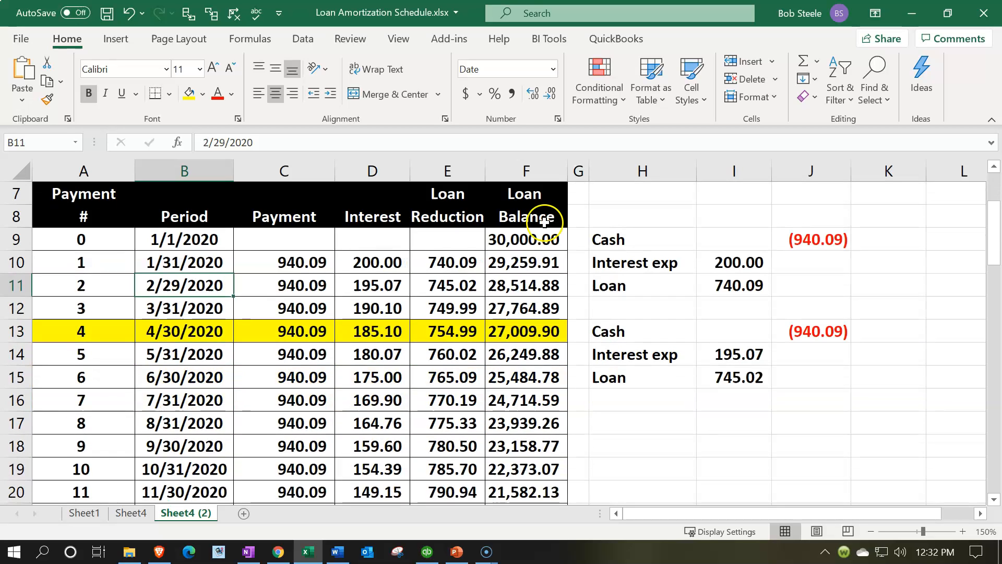
pyautogui.moveTo(117, 261); pyautogui.dragTo(499, 260)
pyautogui.rightClick(498, 260)
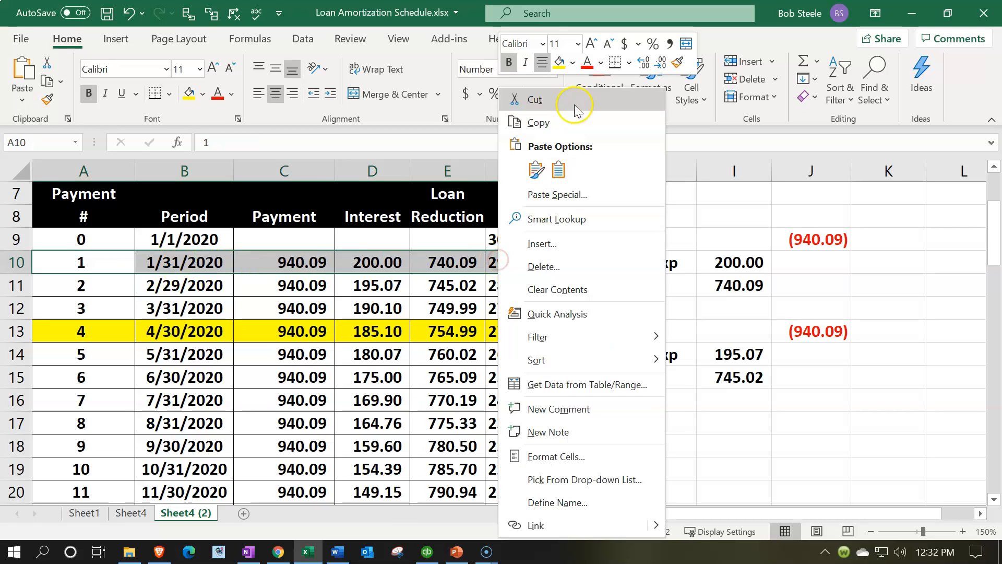
pyautogui.click(572, 62)
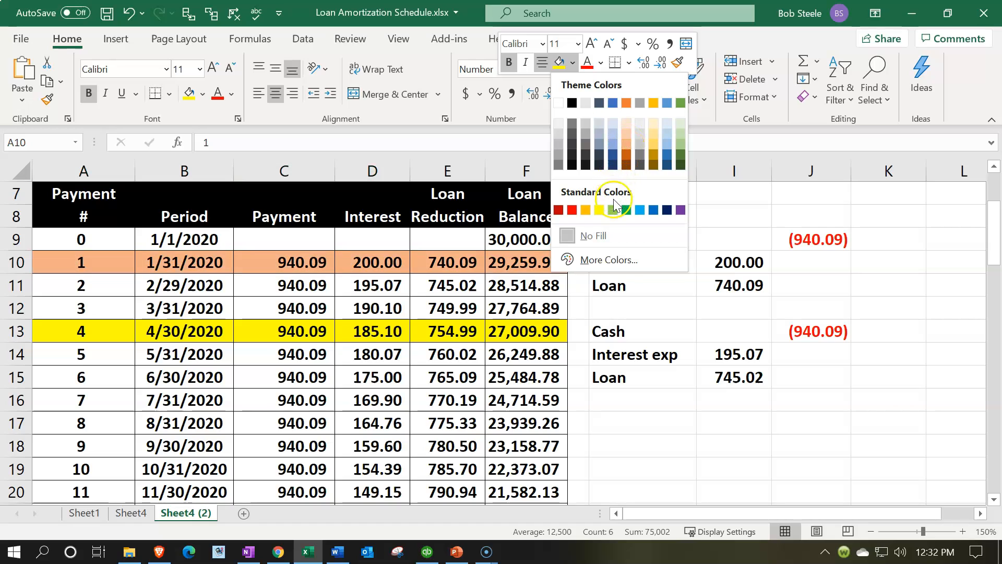
pyautogui.click(613, 209)
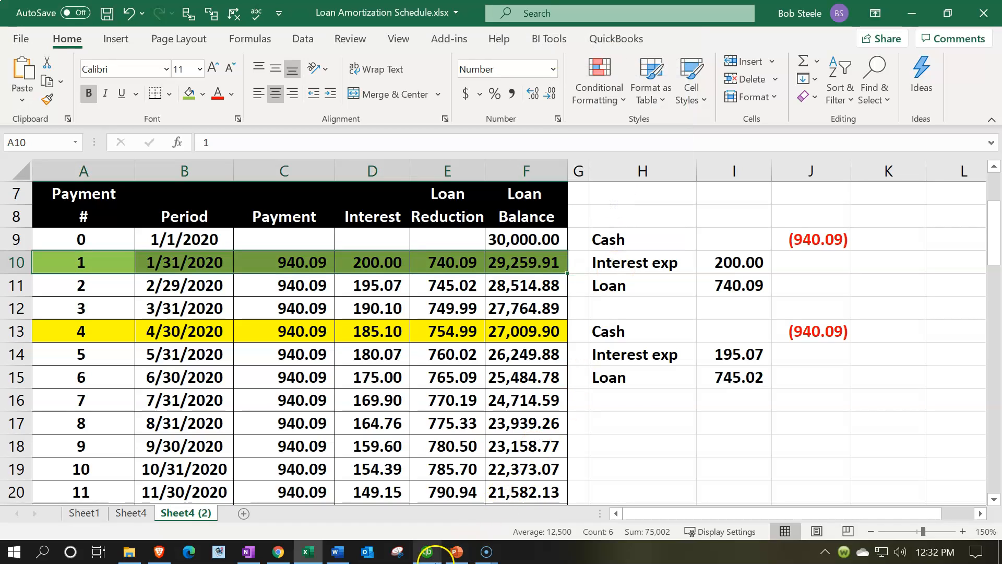
# Switch back to QuickBooks and start a new check from the Checking account dated 01/31/2020
pyautogui.click(429, 556)
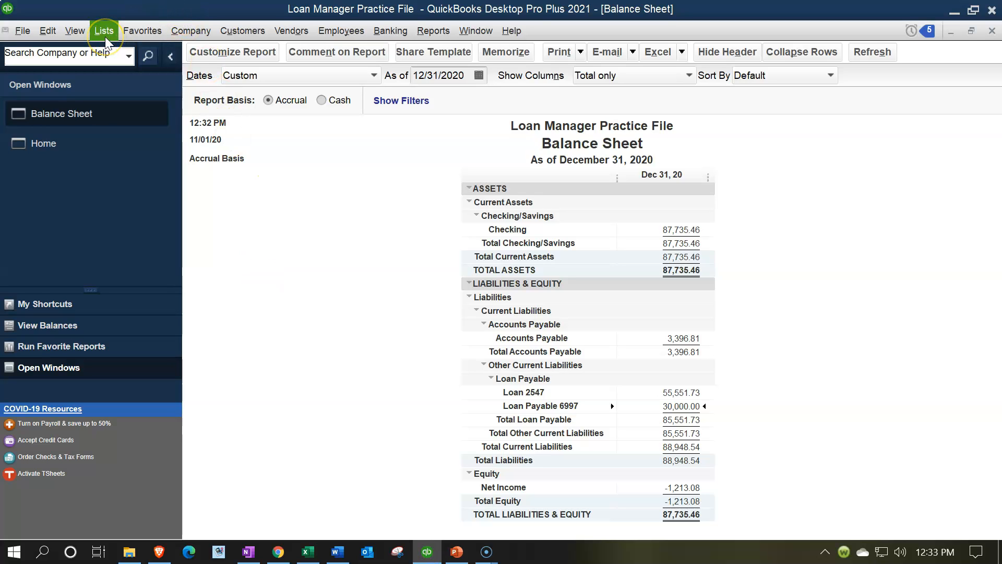
pyautogui.click(70, 146)
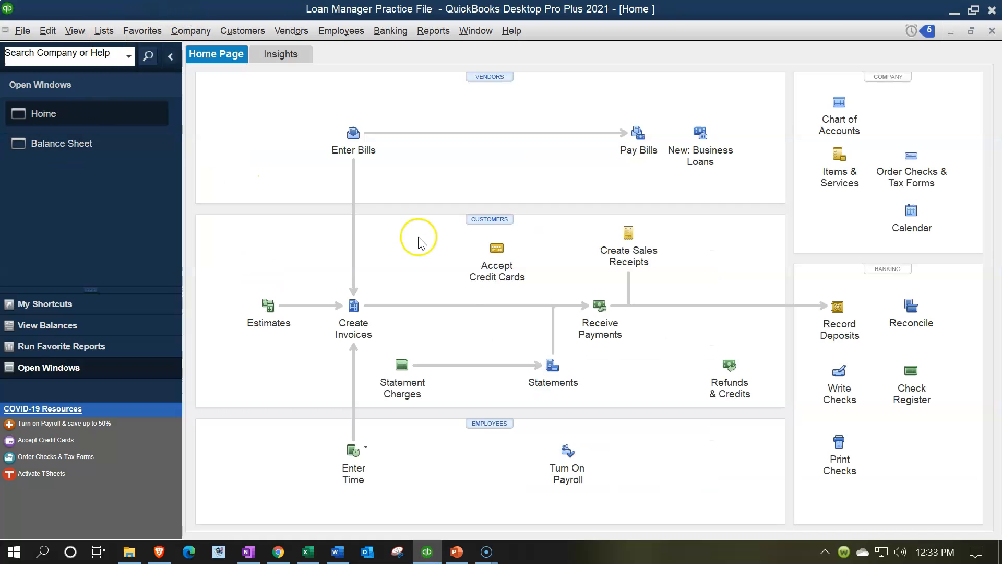
pyautogui.click(834, 378)
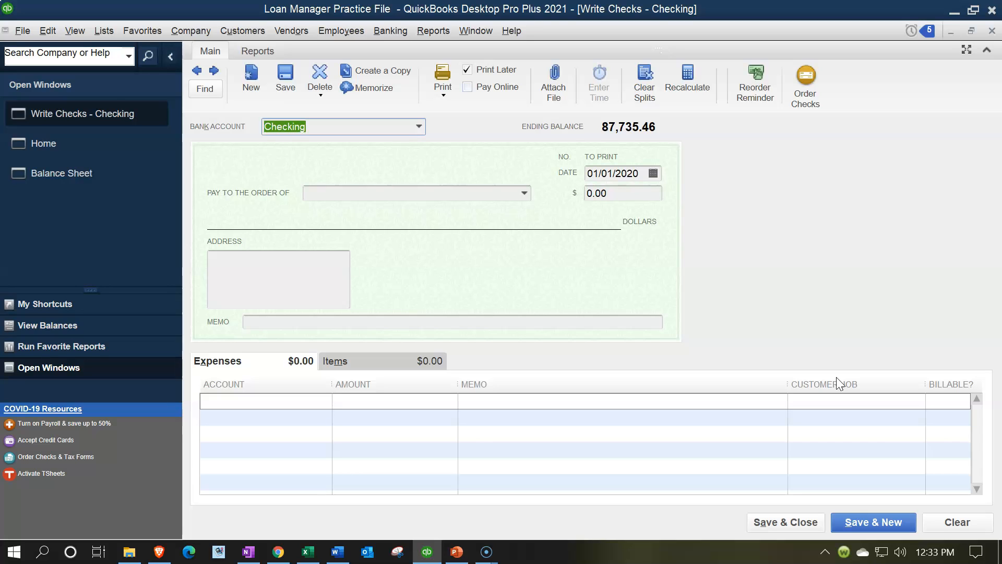
pyautogui.press('Tab')
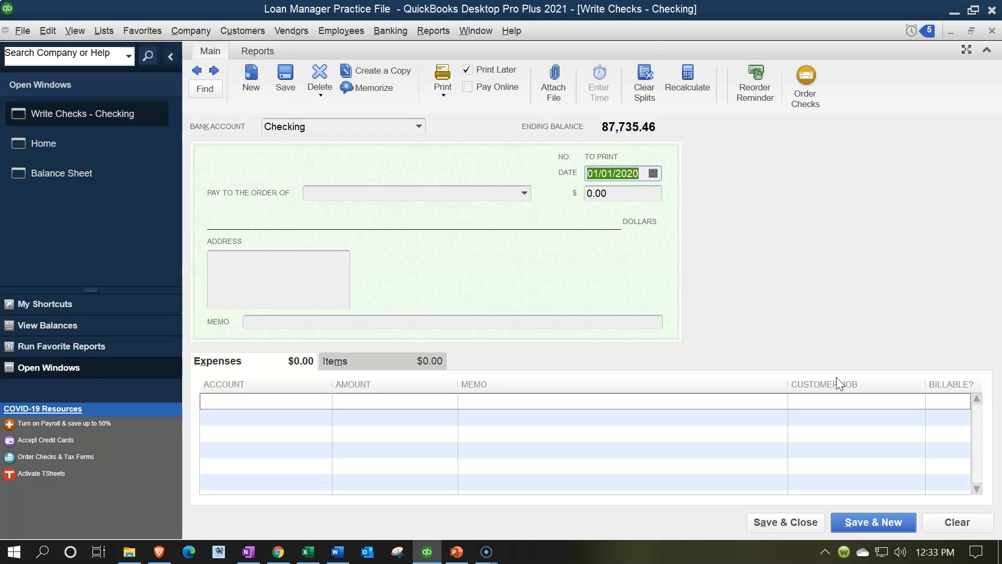
pyautogui.write('01/31/2')
pyautogui.write('0')
pyautogui.press('Tab')
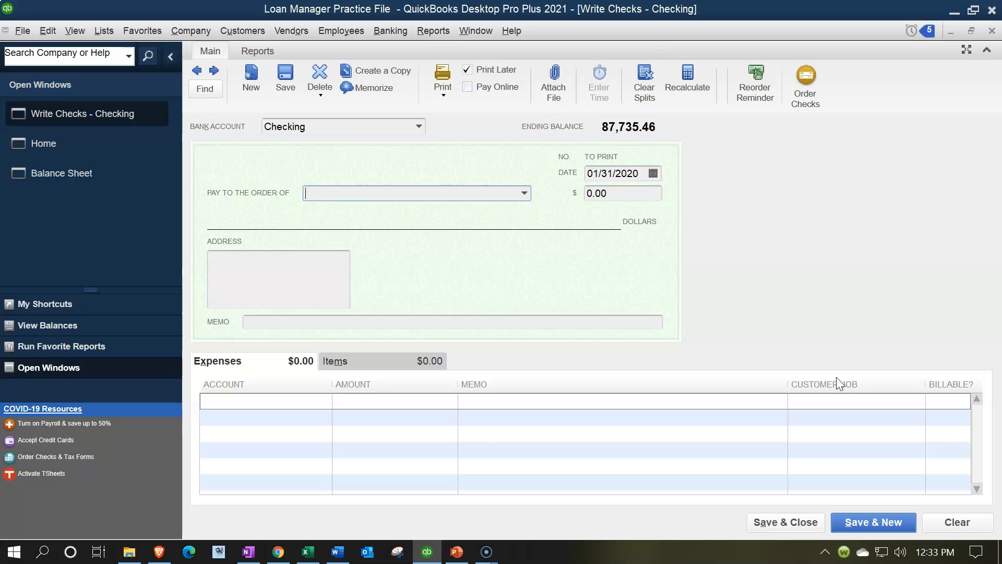
# Set the check's payee to the vendor Bank 2 and its amount to 940.09, checking the payment in the Excel schedule
pyautogui.write('Bank 2')
pyautogui.press('Up')
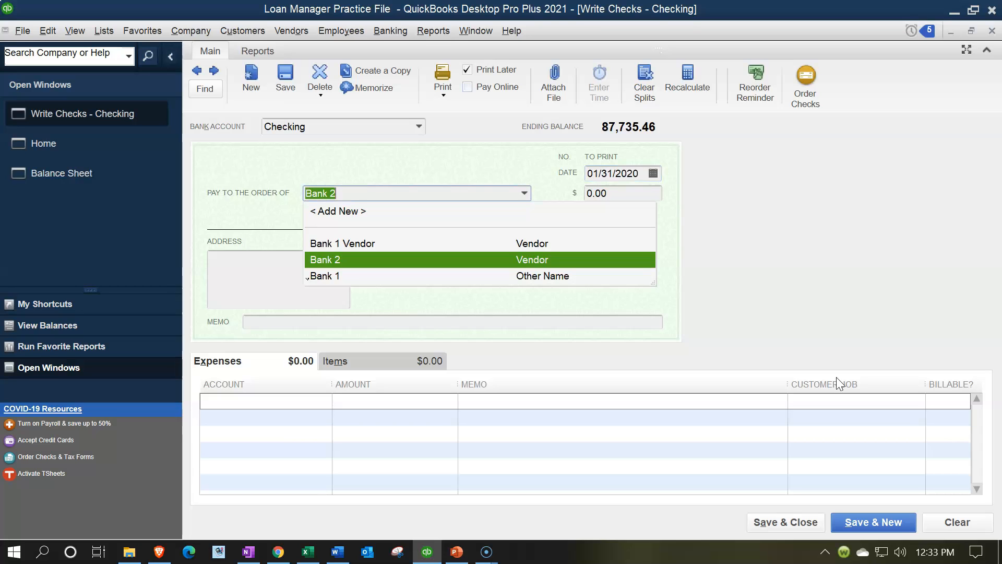
pyautogui.press('Tab')
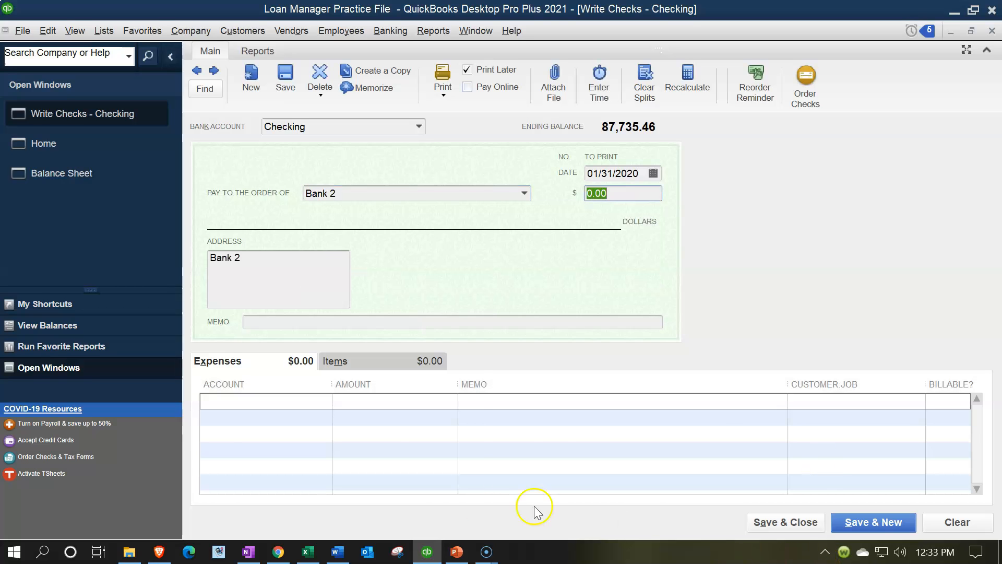
pyautogui.click(309, 552)
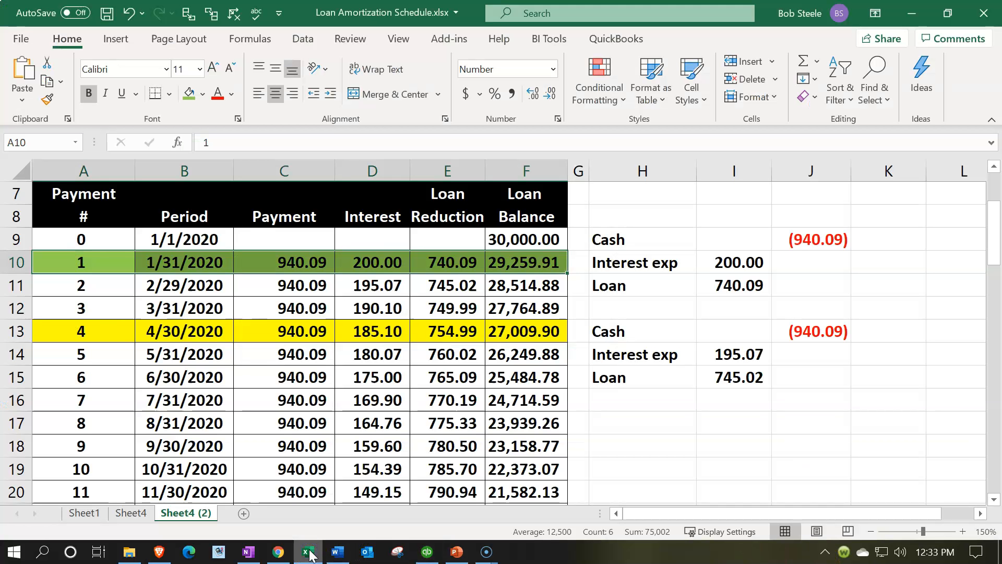
pyautogui.click(427, 552)
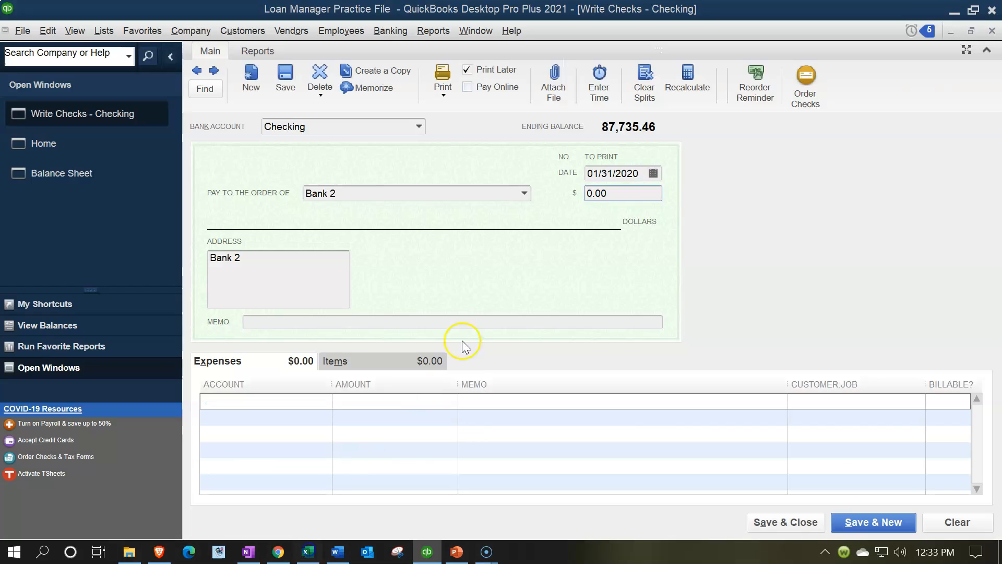
pyautogui.click(623, 198)
pyautogui.write('940.09')
pyautogui.press('Tab')
pyautogui.press('Tab')
pyautogui.press('Tab')
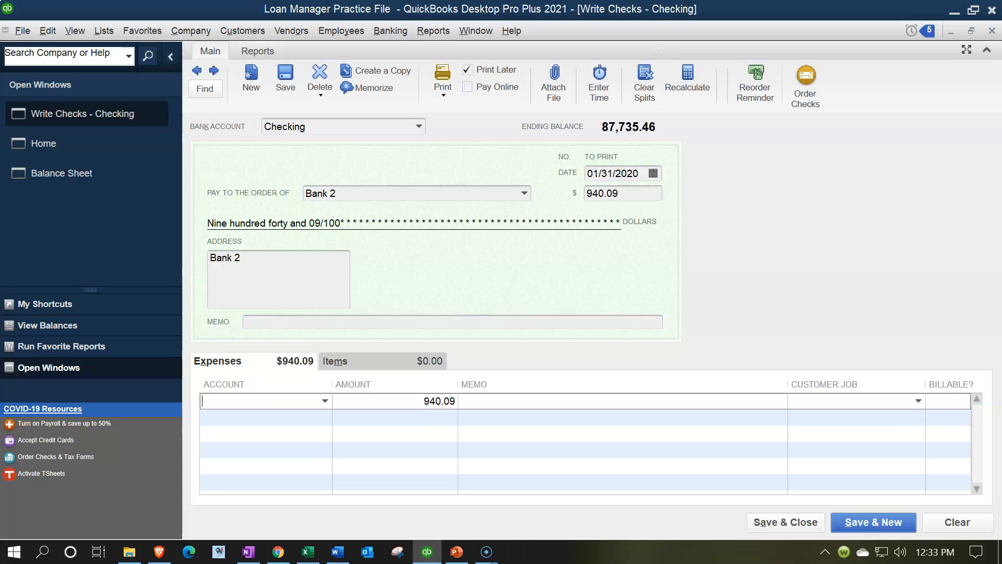
# Allocate 740.09 of the check to the subaccount Loan Payable 6997, using the loan reduction for payment 1 in the Excel schedule
pyautogui.write('Loan Payable')
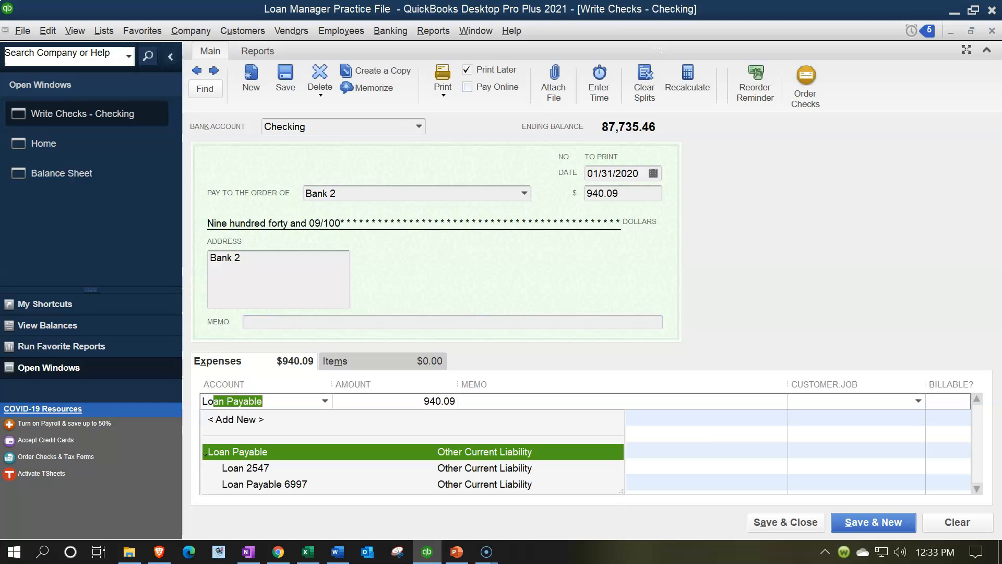
pyautogui.press('Down')
pyautogui.press('Down')
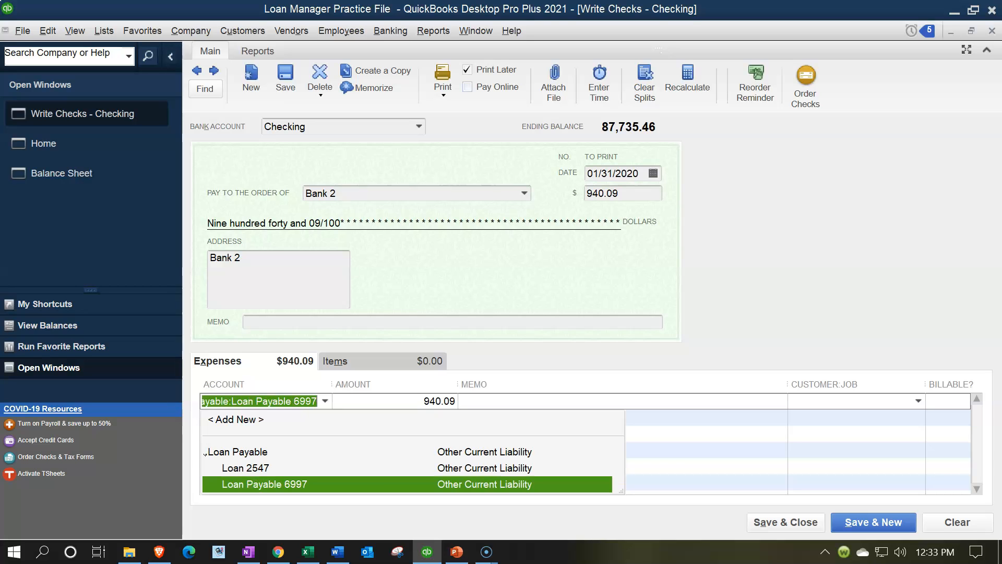
pyautogui.press('Tab')
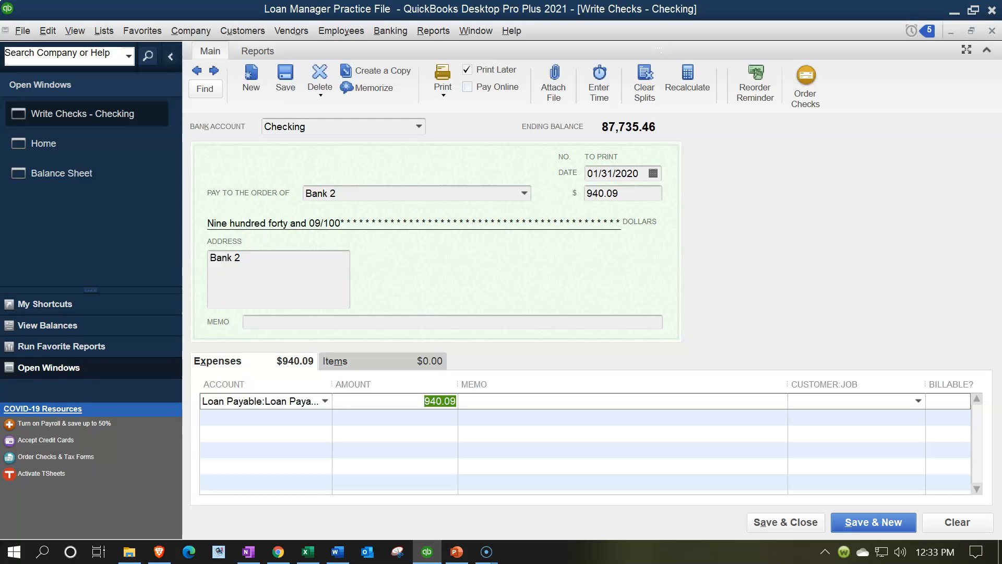
pyautogui.click(308, 555)
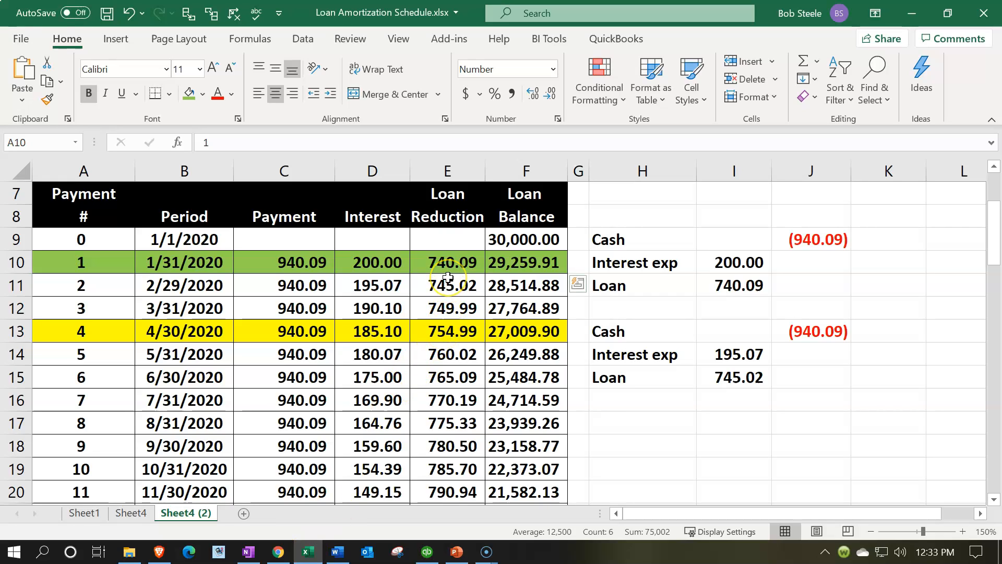
pyautogui.click(316, 553)
pyautogui.click(380, 400)
pyautogui.write('740.09')
pyautogui.press('Tab')
pyautogui.press('Tab')
pyautogui.press('Tab')
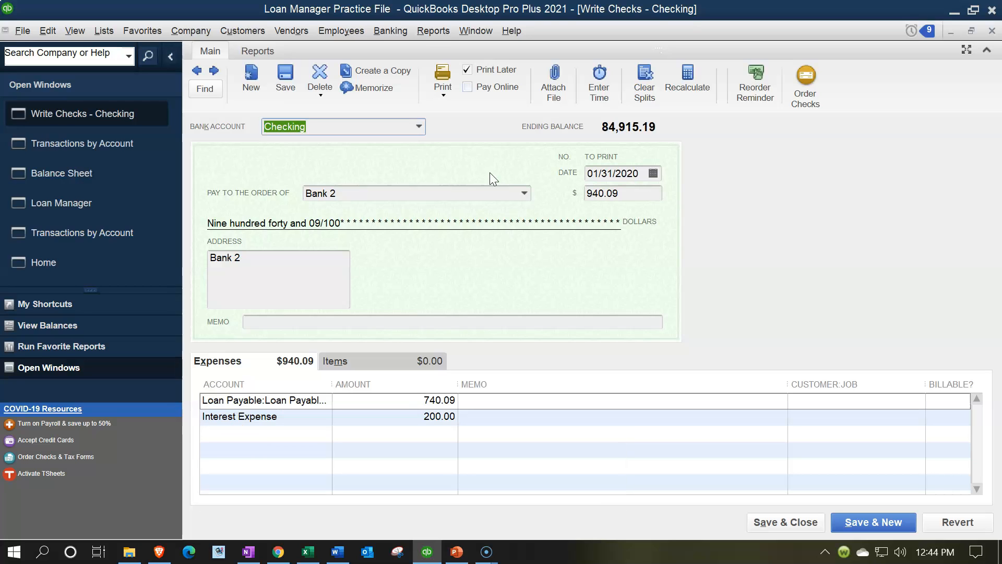
# Assign the remaining 200.00 to Insurance Expense, and save the check with its past date accepted, opening a new one
pyautogui.click(243, 443)
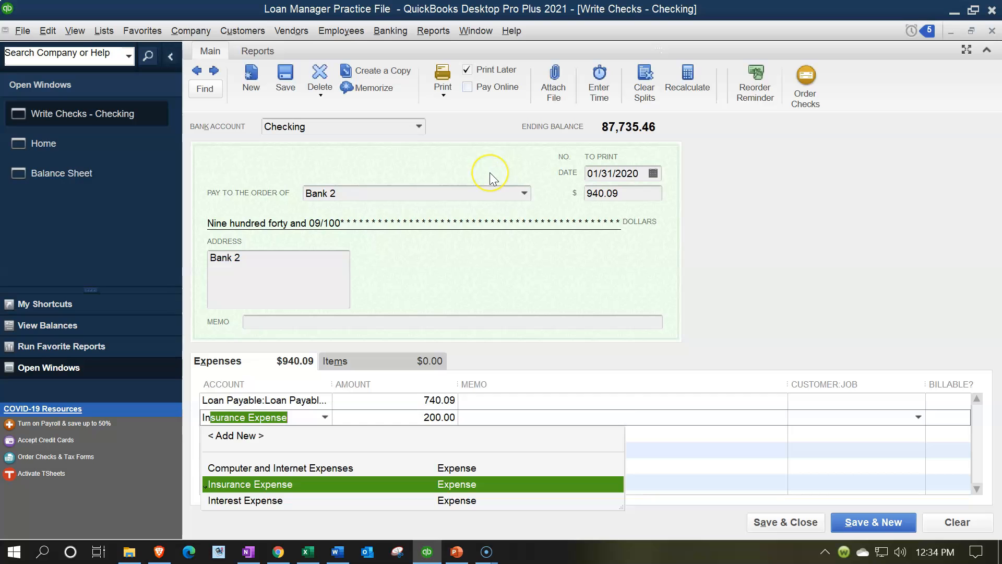
pyautogui.press('Tab')
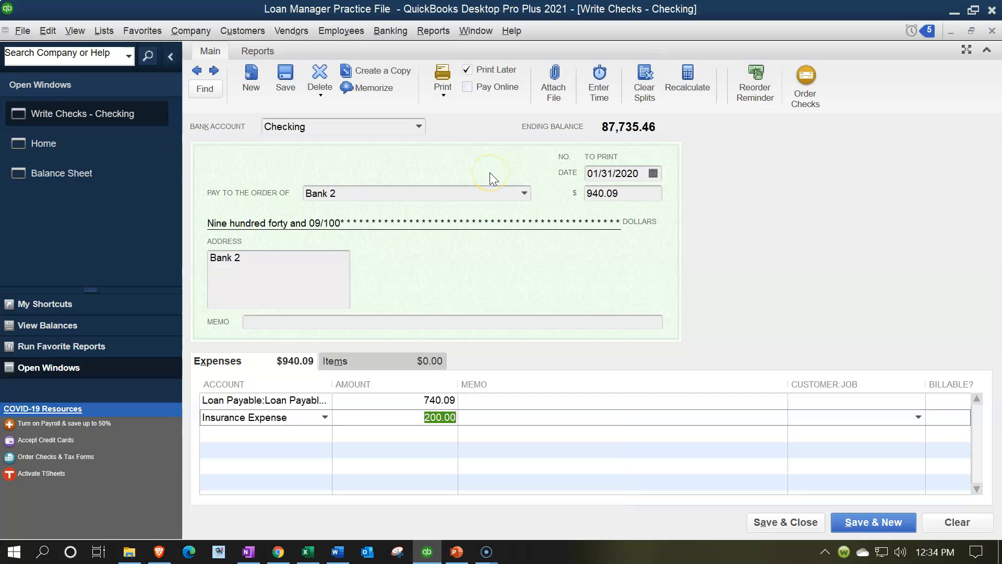
pyautogui.click(308, 552)
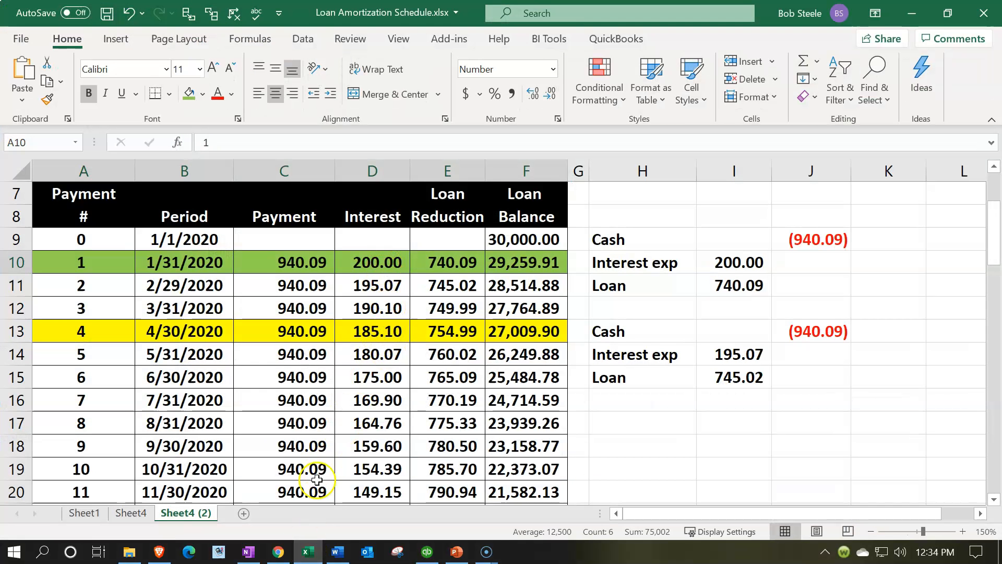
pyautogui.click(308, 551)
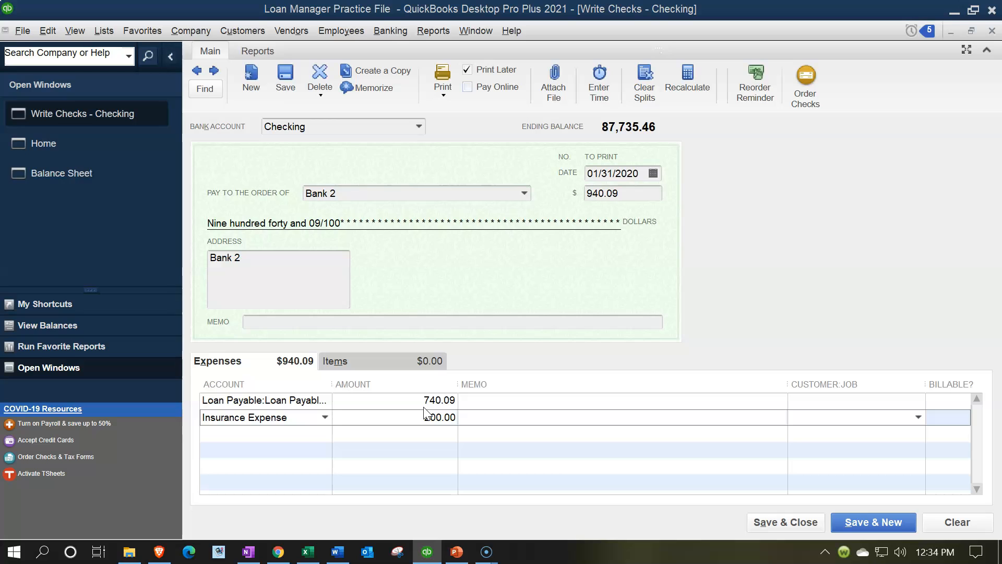
pyautogui.click(856, 524)
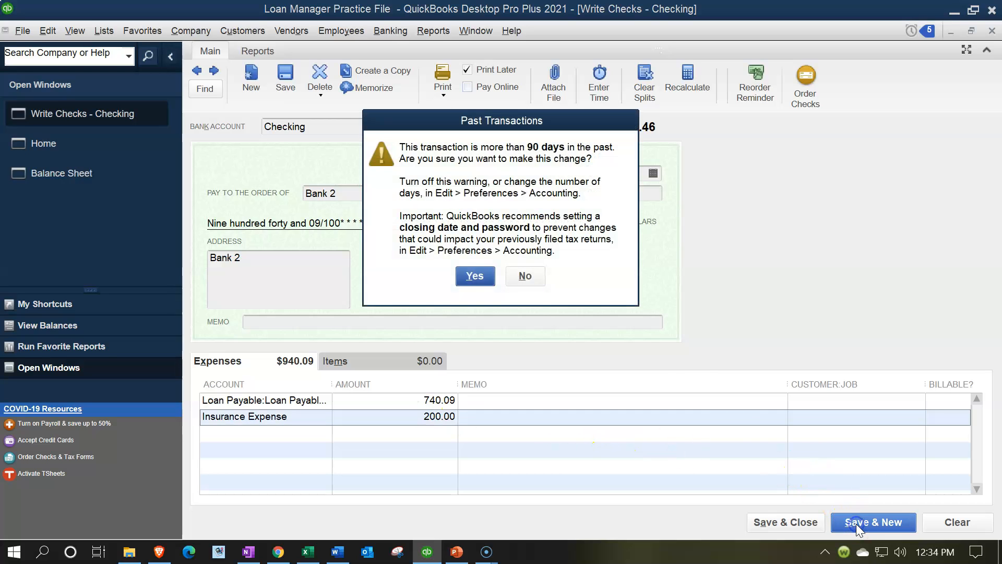
pyautogui.click(478, 277)
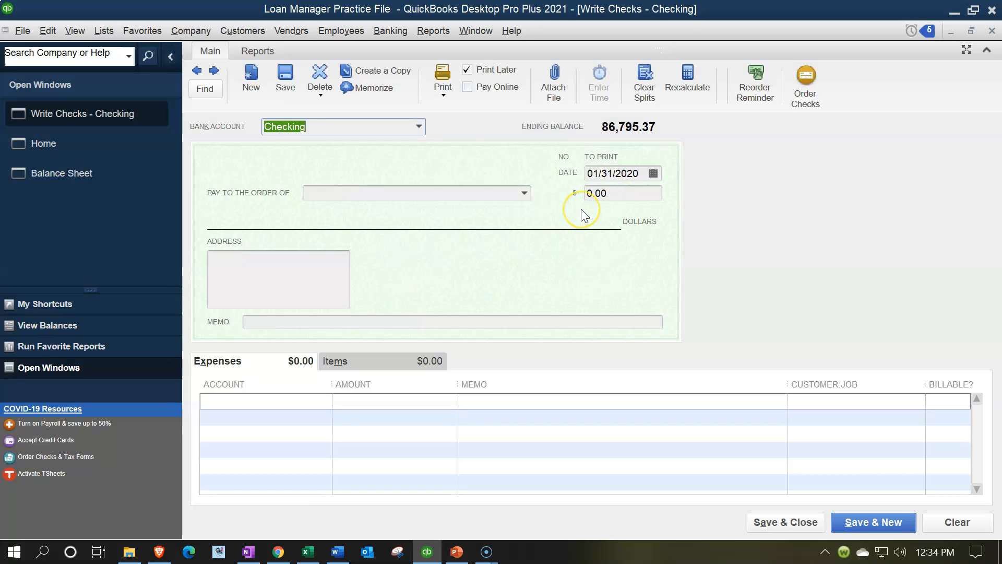
# Date the new check 02/29/2020 and make it payable to the vendor Bank 2
pyautogui.write('0228')
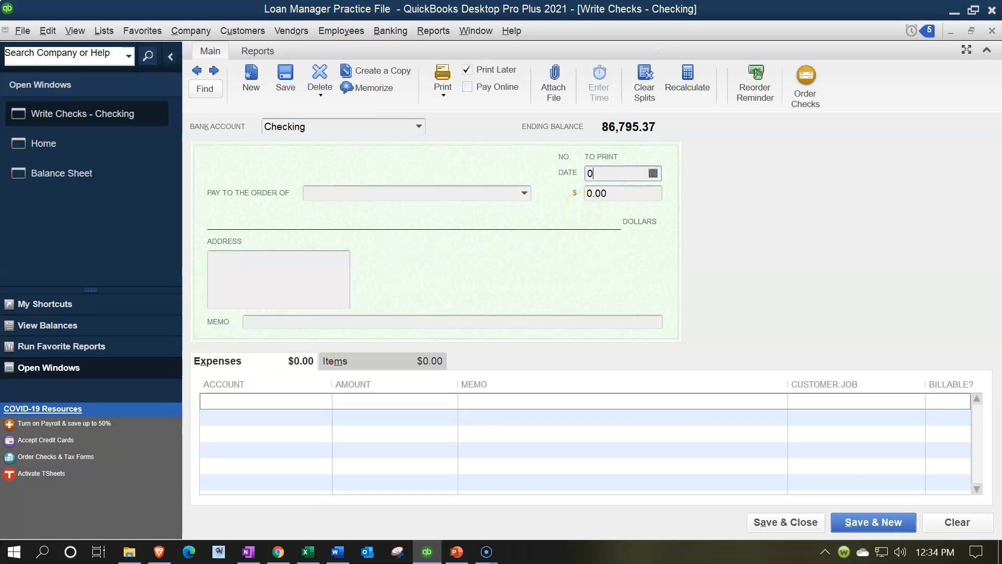
pyautogui.press('BackSpace')
pyautogui.write('9/2020')
pyautogui.press('Tab')
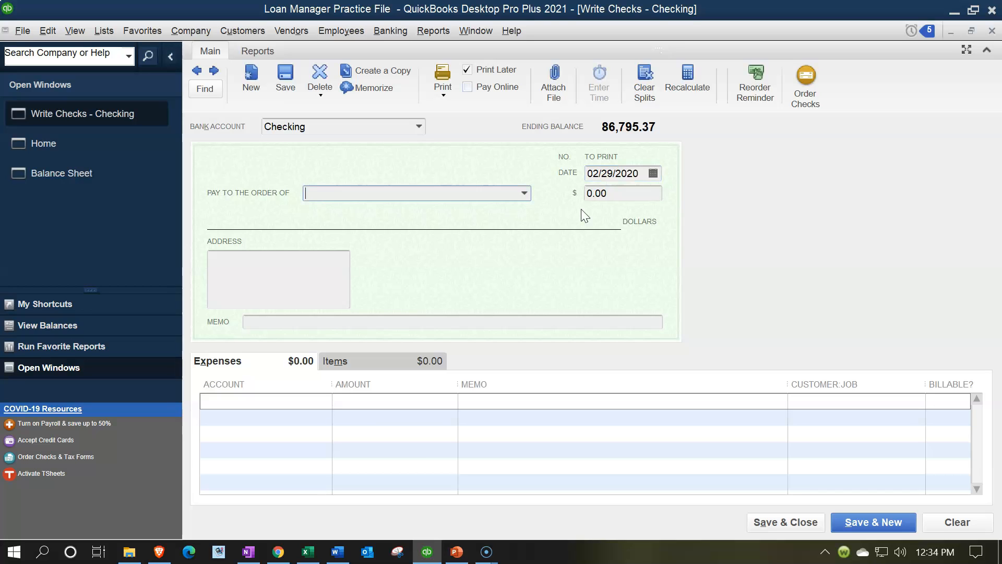
pyautogui.write('Bank 2')
pyautogui.press('Up')
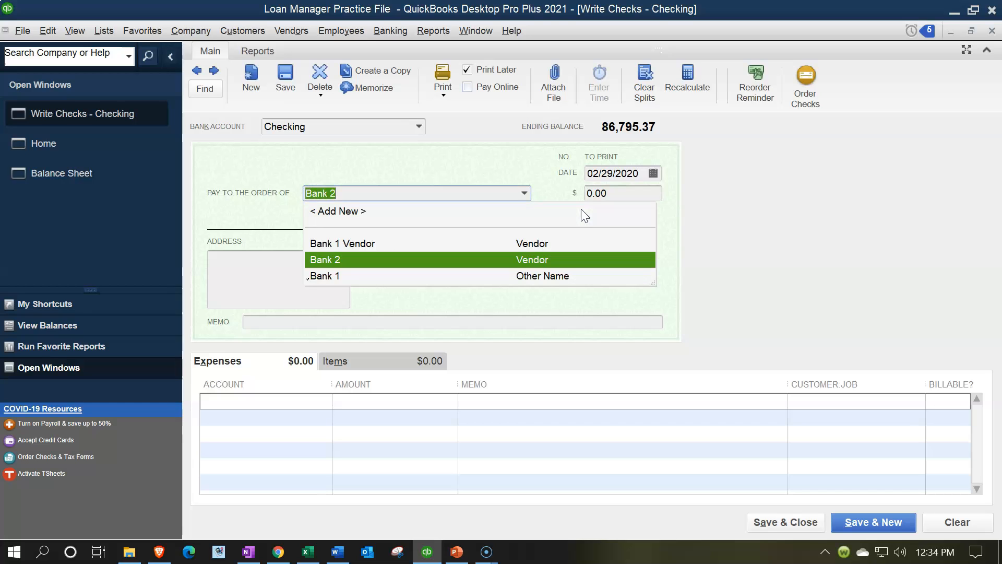
pyautogui.press('Tab')
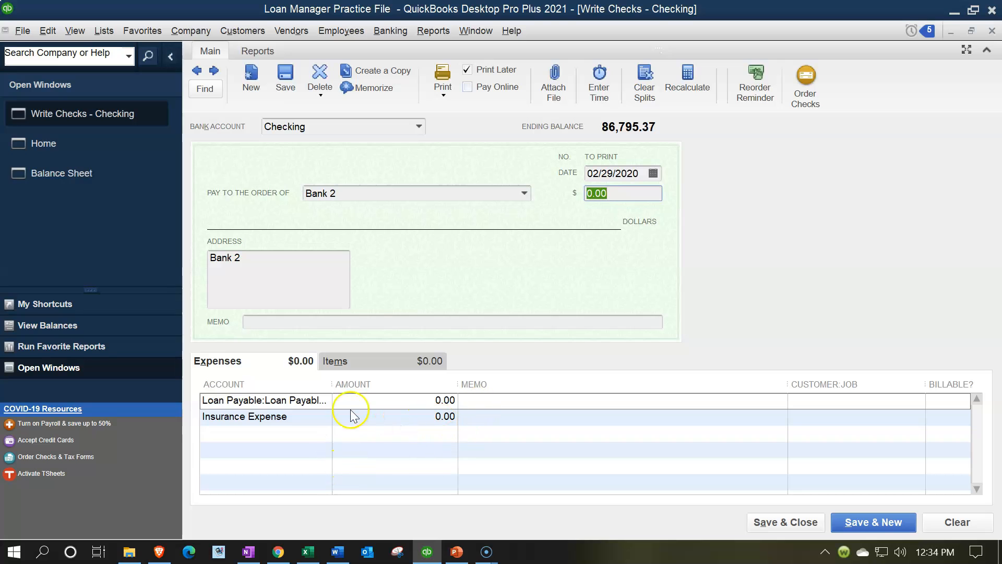
# Switch to the Excel amortization schedule and fill the payment 2 row (A11:F11) with the same green color
pyautogui.click(309, 555)
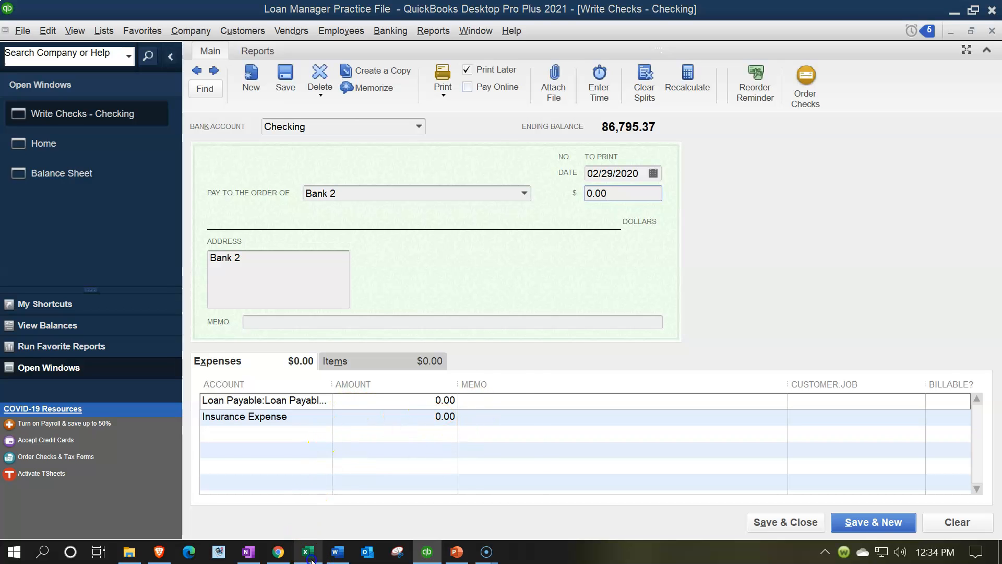
pyautogui.click(257, 261)
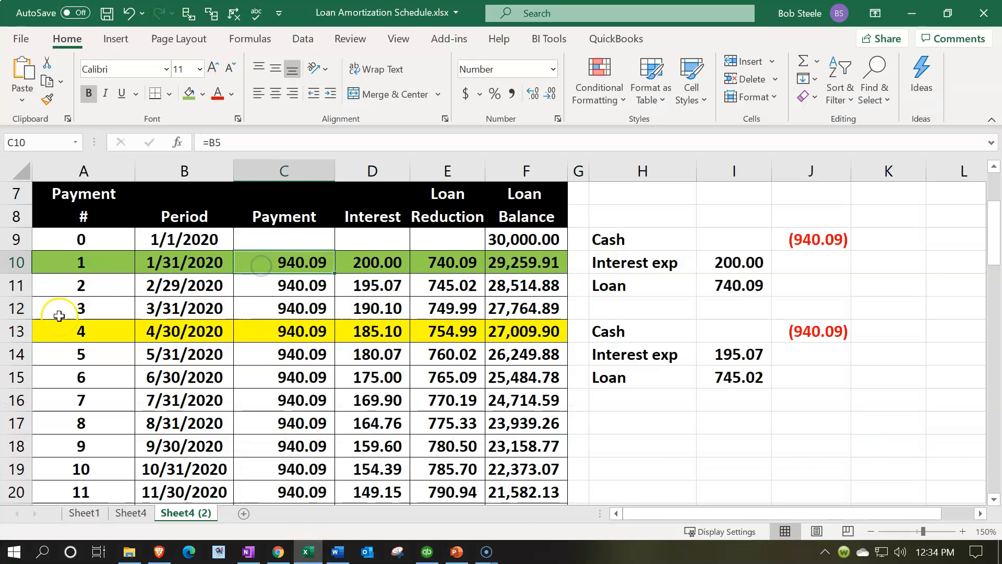
pyautogui.moveTo(135, 279); pyautogui.dragTo(498, 295)
pyautogui.rightClick(499, 295)
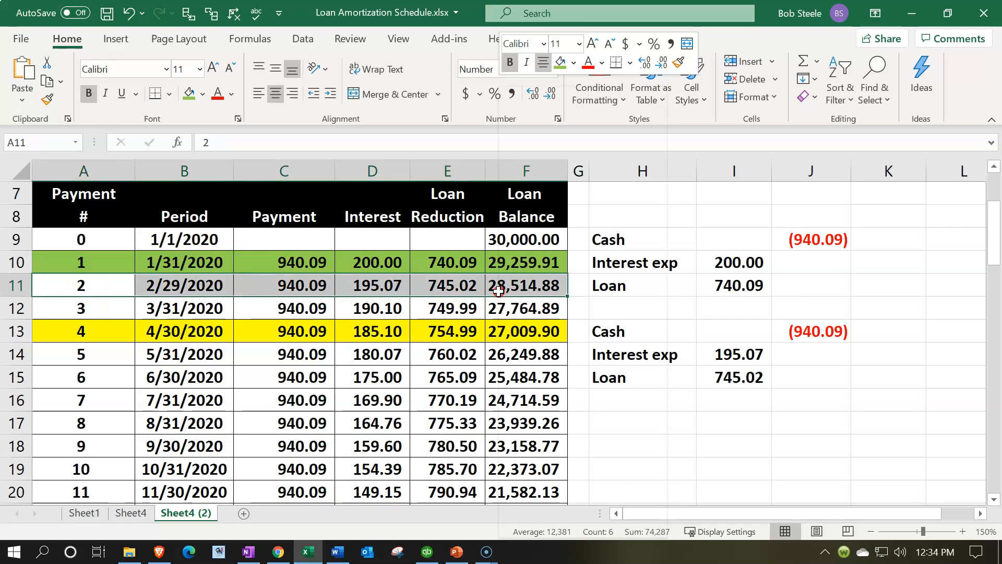
pyautogui.click(560, 73)
pyautogui.click(470, 325)
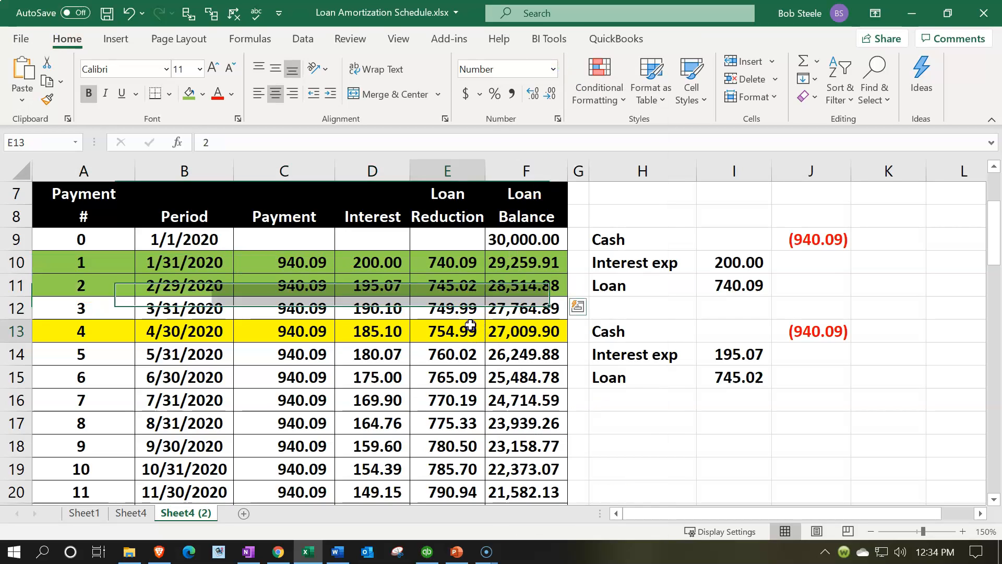
pyautogui.click(314, 286)
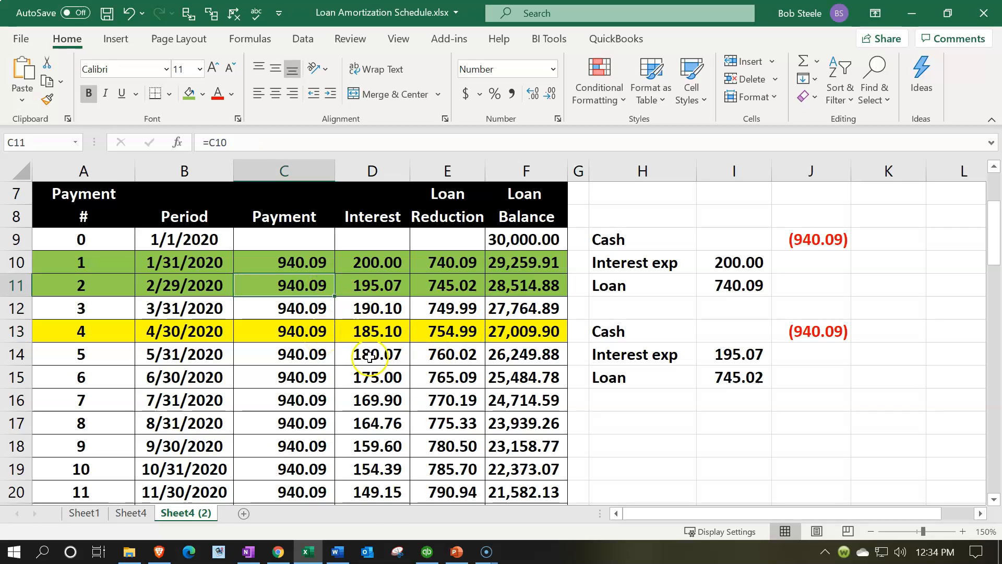
# Switch back to QuickBooks and set the February check's amount to 940.09
pyautogui.click(308, 552)
pyautogui.click(616, 193)
pyautogui.write('940')
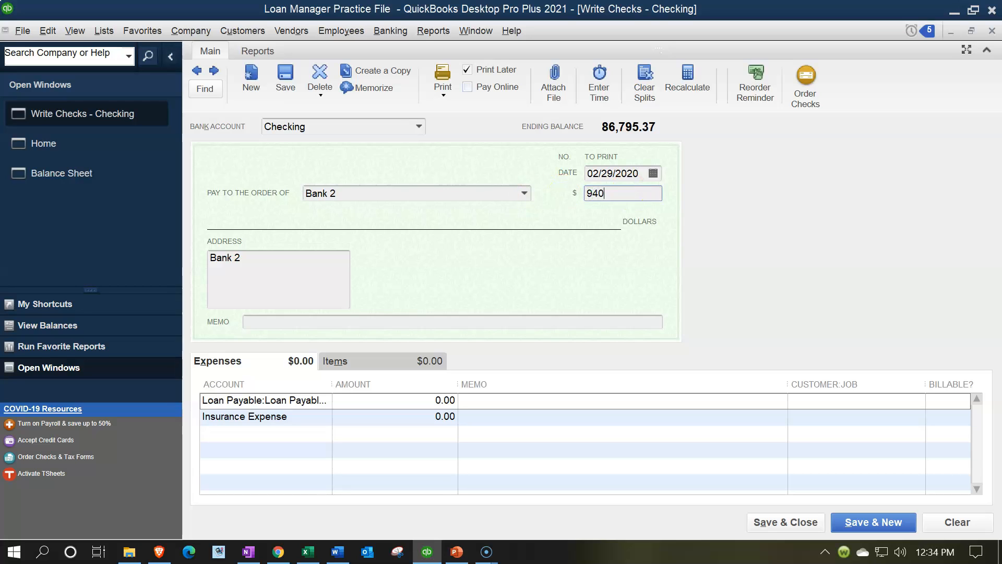
pyautogui.write('.09')
pyautogui.press('Tab')
pyautogui.press('Tab')
pyautogui.press('Tab')
pyautogui.press('Tab')
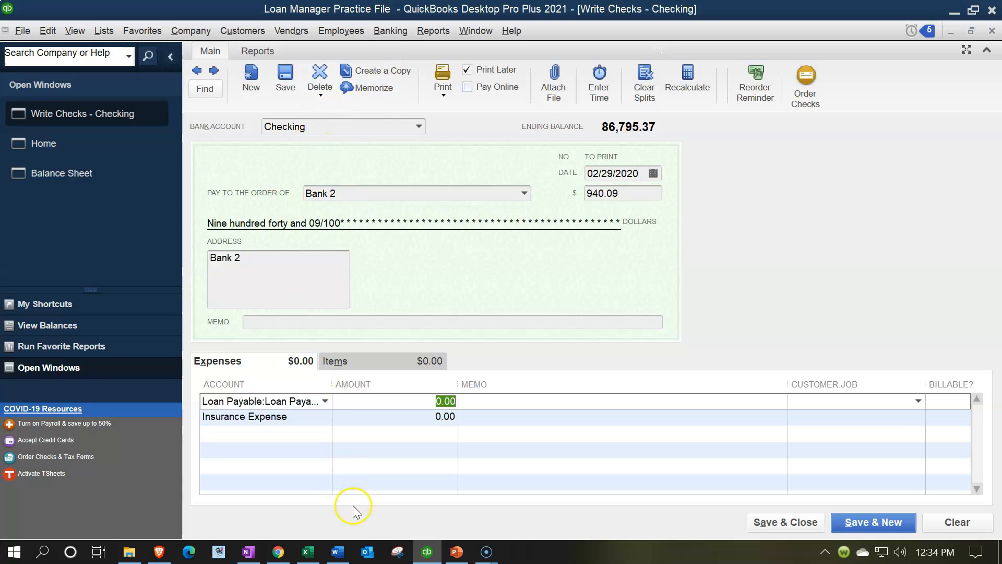
# Set the Loan Payable line of the February check to 745.02, using the loan reduction for payment 2 in the Excel schedule
pyautogui.click(312, 552)
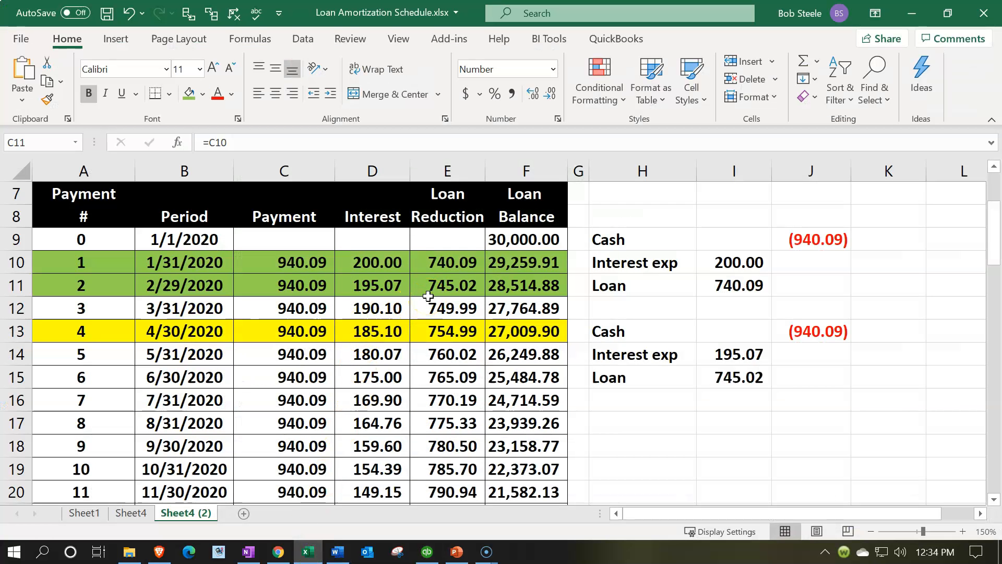
pyautogui.click(315, 547)
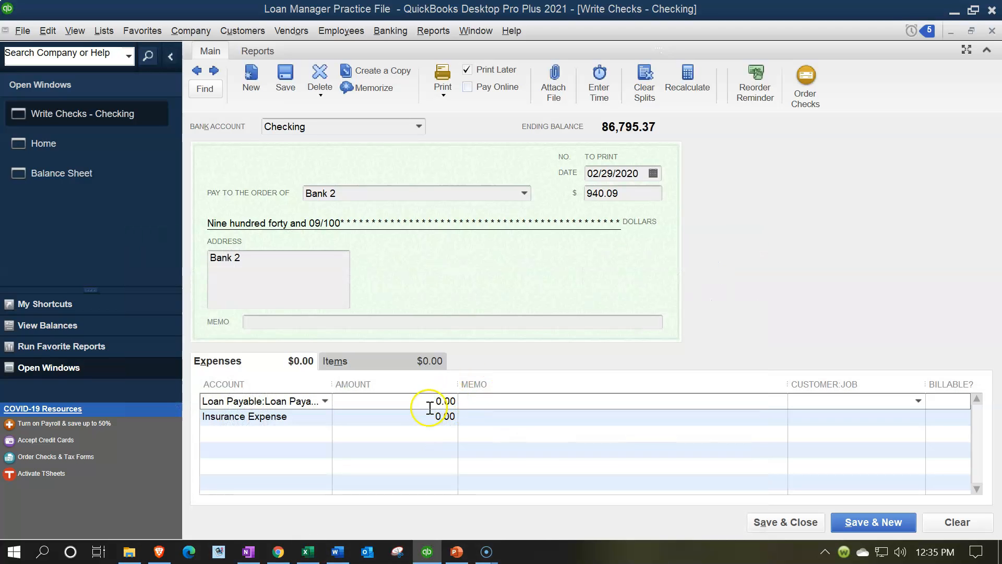
pyautogui.moveTo(452, 405); pyautogui.dragTo(301, 141)
pyautogui.write('70')
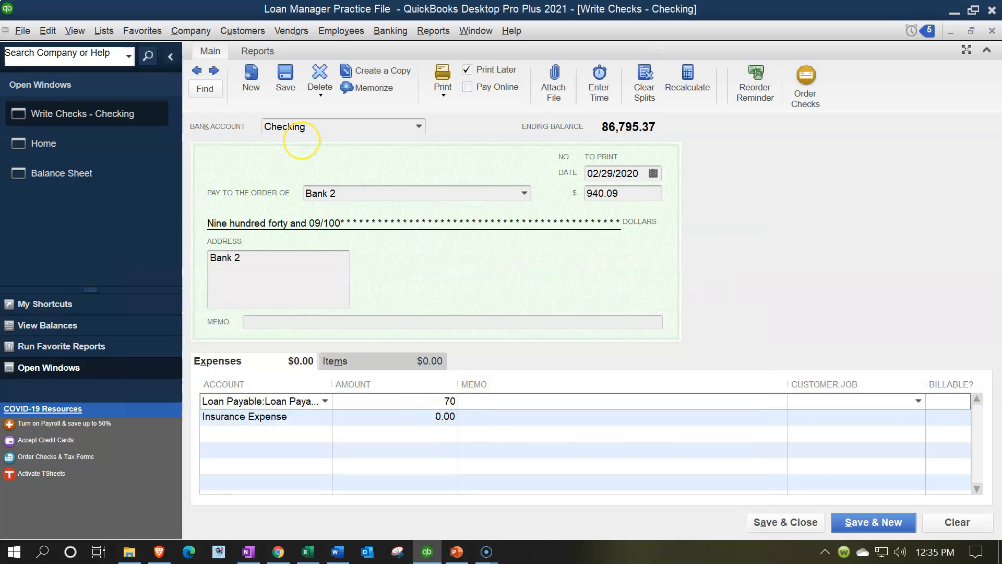
pyautogui.press('BackSpace')
pyautogui.write('45.02')
pyautogui.press('Tab')
pyautogui.press('Tab')
pyautogui.press('Tab')
# Set the Insurance Expense line of the February check to 195.07, checking the payment 2 interest in the Excel schedule
pyautogui.click(312, 549)
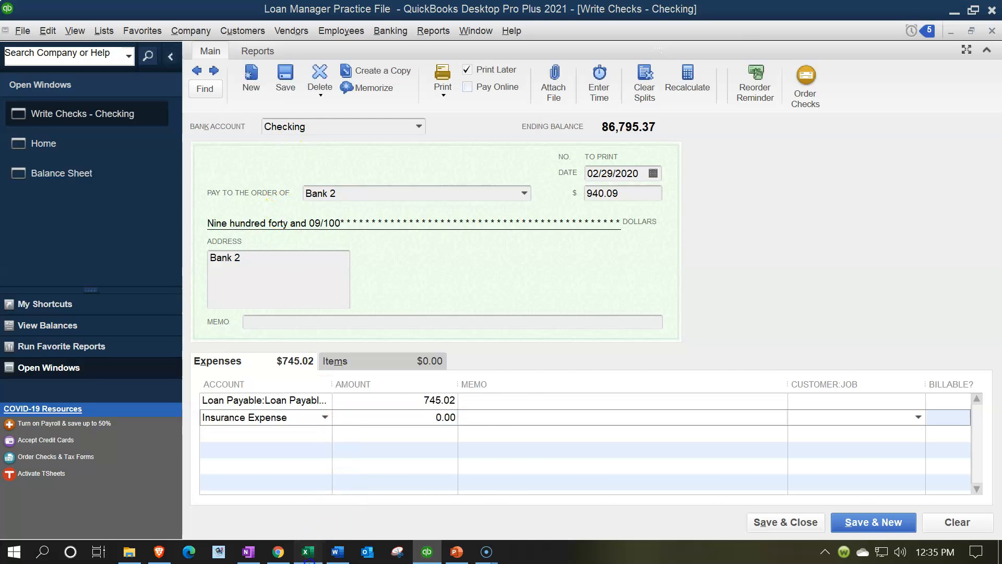
pyautogui.click(369, 281)
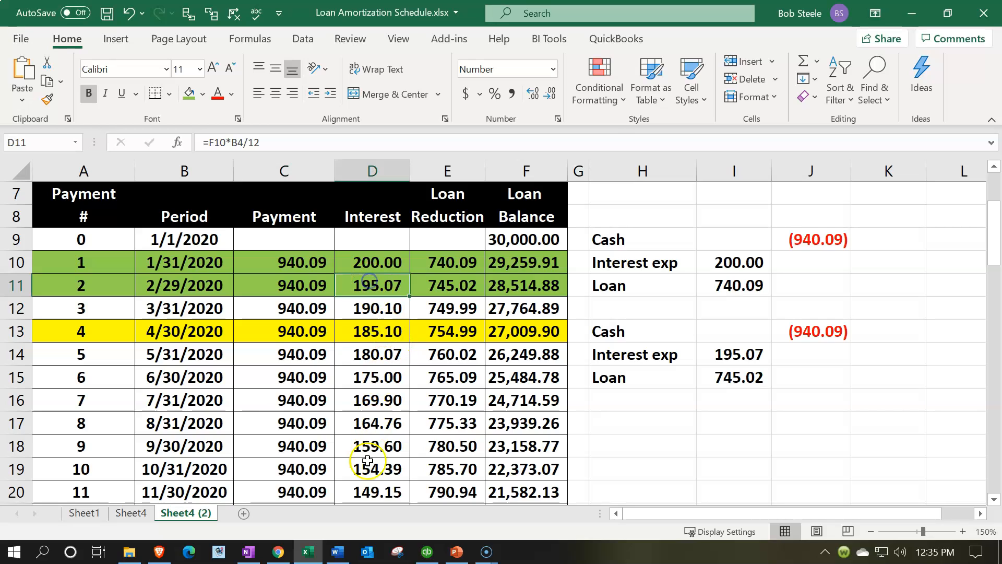
pyautogui.click(312, 549)
pyautogui.click(393, 417)
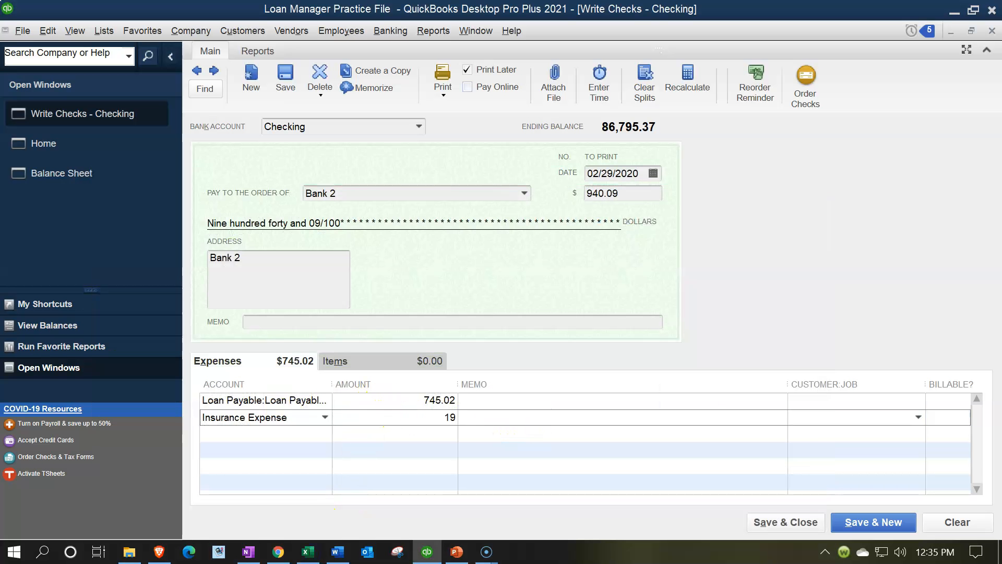
pyautogui.click(308, 553)
pyautogui.click(427, 552)
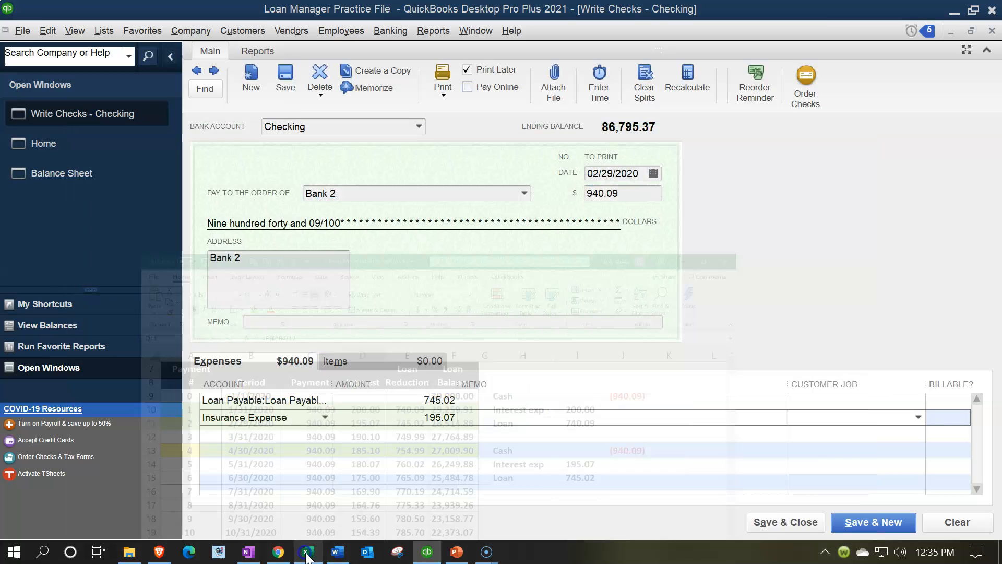
pyautogui.moveTo(505, 559)
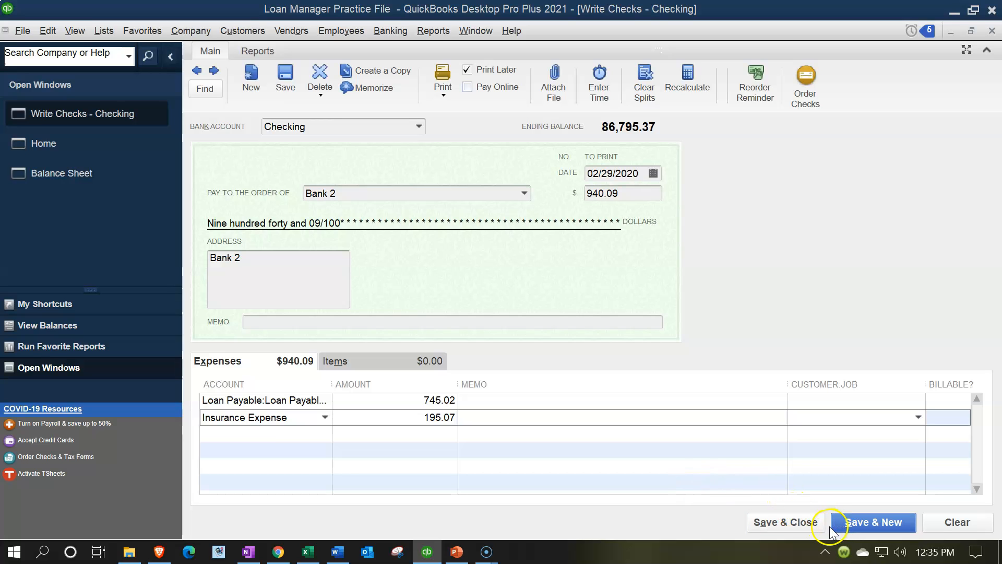
# Save the February check and begin a new check to Bank 2 dated 03/31/2020
pyautogui.click(856, 526)
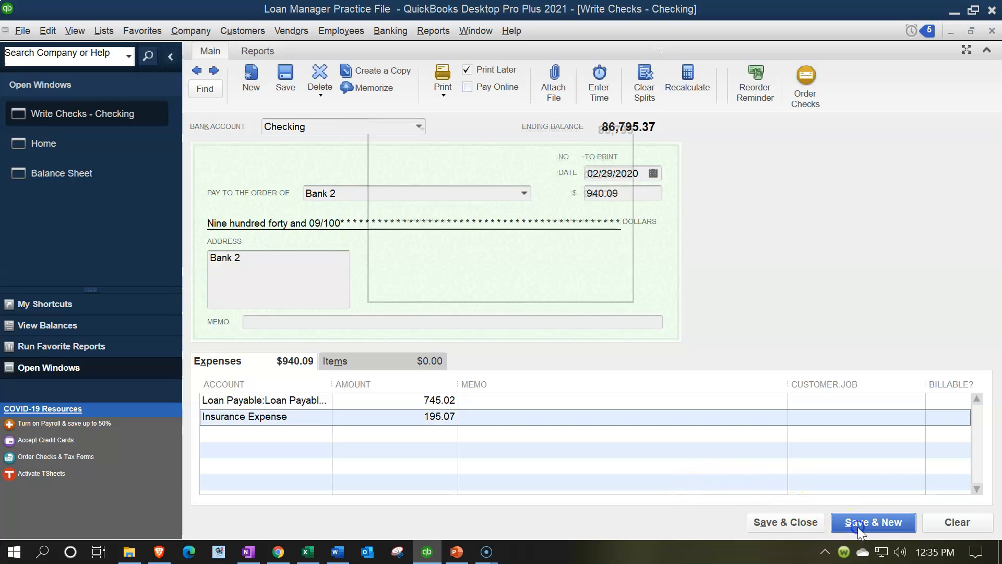
pyautogui.click(475, 276)
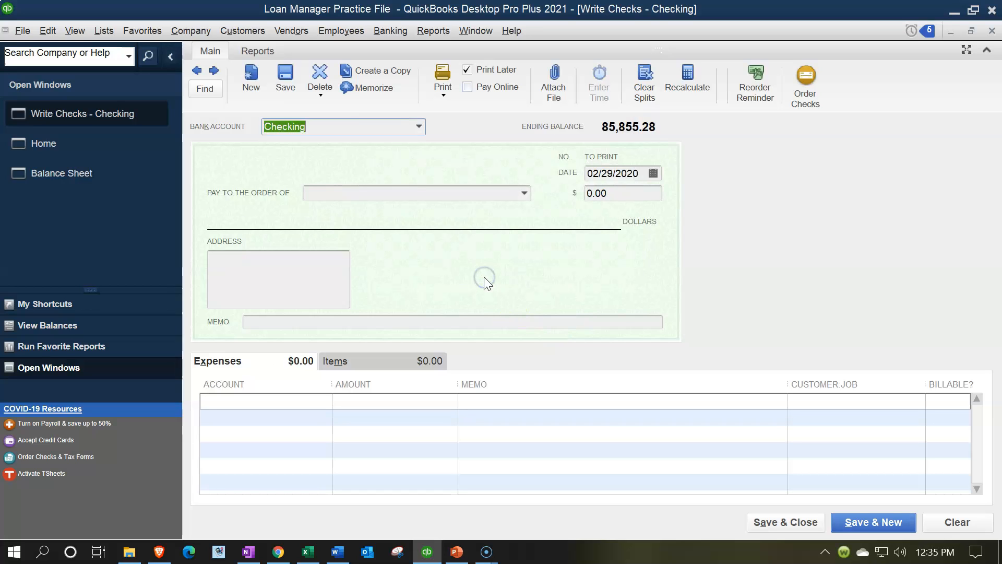
pyautogui.write('03/3')
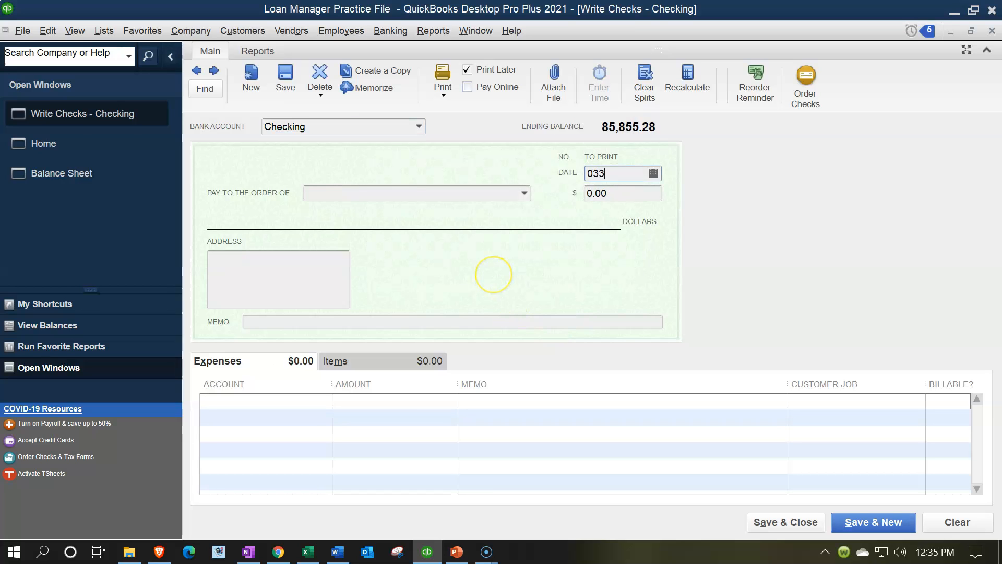
pyautogui.write('1/20')
pyautogui.press('Tab')
pyautogui.write('B')
pyautogui.press('Up')
pyautogui.press('Tab')
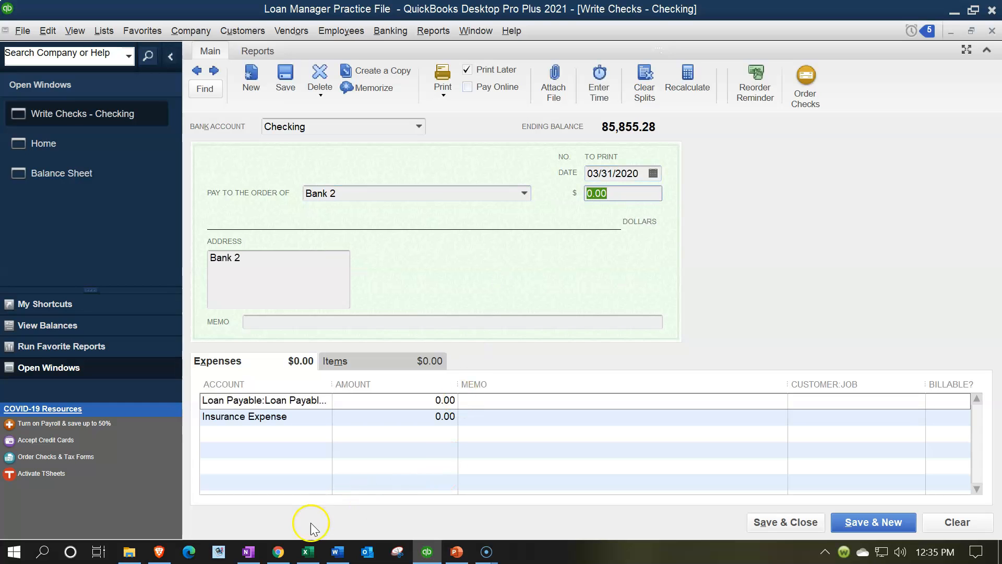
# Switch to the Excel amortization schedule and fill the payment 3 row (A12:F12) with the same green color
pyautogui.click(308, 551)
pyautogui.click(220, 358)
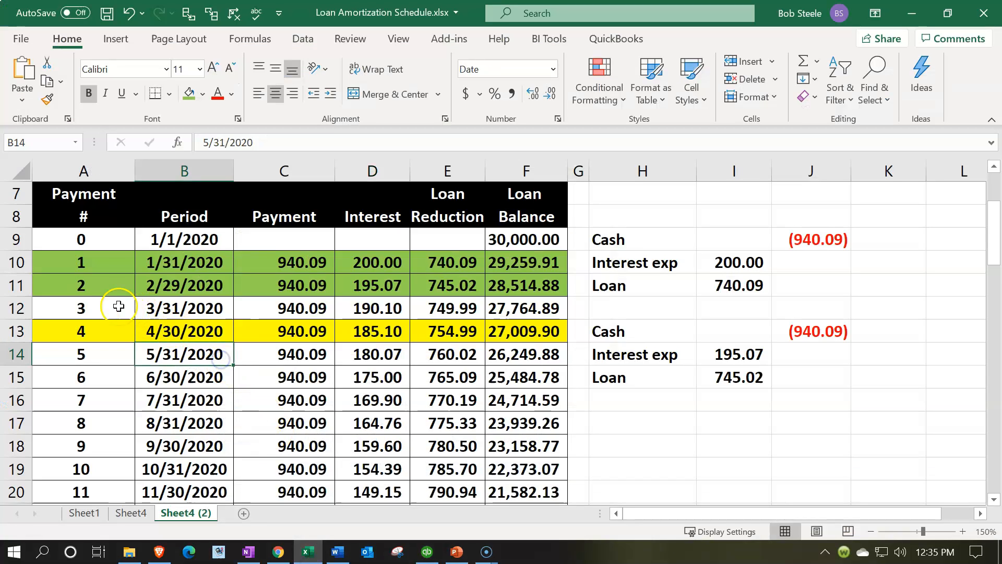
pyautogui.click(103, 311)
pyautogui.moveTo(103, 308); pyautogui.dragTo(500, 308)
pyautogui.rightClick(500, 308)
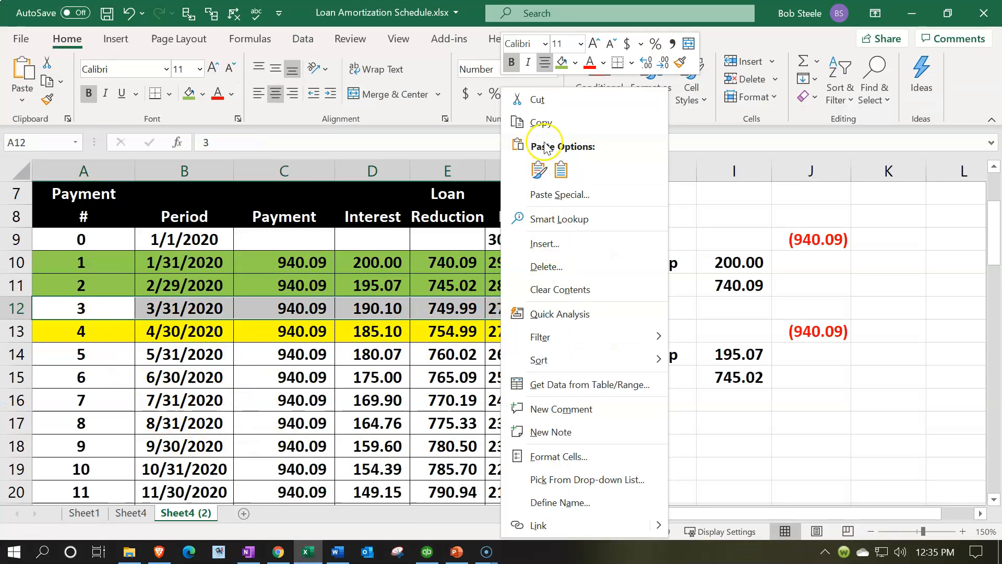
pyautogui.click(561, 62)
pyautogui.click(383, 300)
# Check the payment 3 amount in the Excel schedule and set the QuickBooks March check's amount to 940.09
pyautogui.click(285, 311)
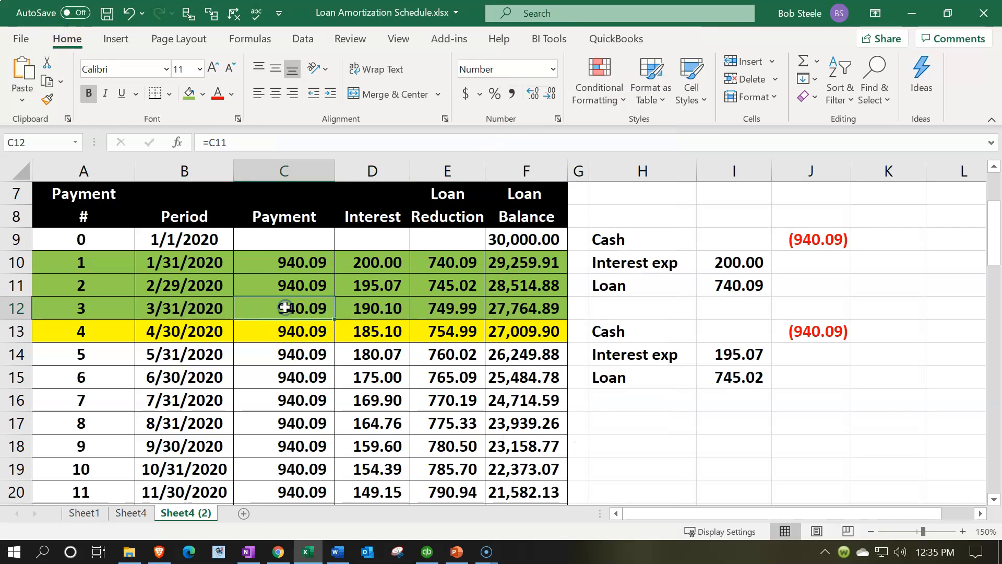
pyautogui.click(311, 549)
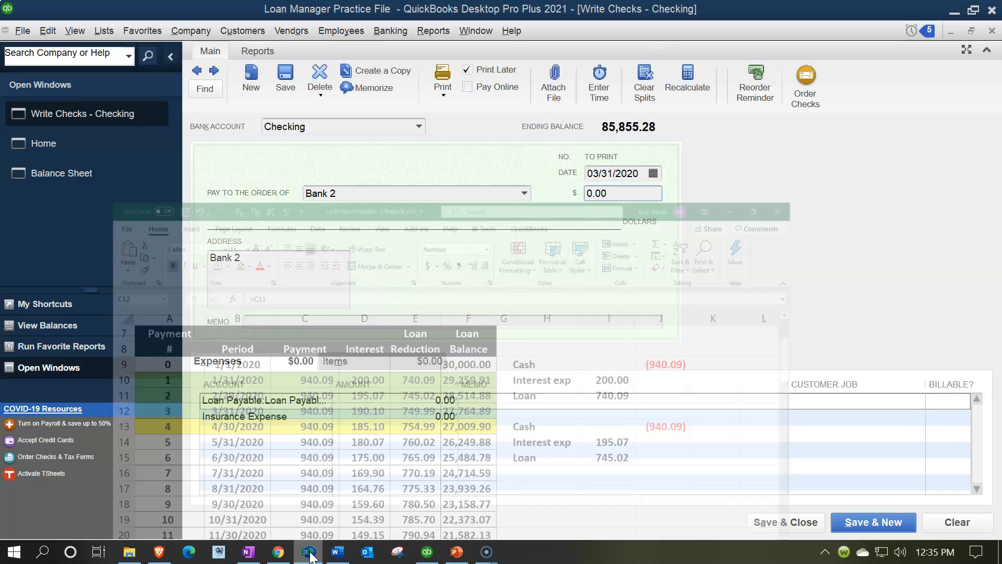
pyautogui.write('940.09')
pyautogui.press('Tab')
pyautogui.press('Tab')
pyautogui.press('Tab')
pyautogui.press('Tab')
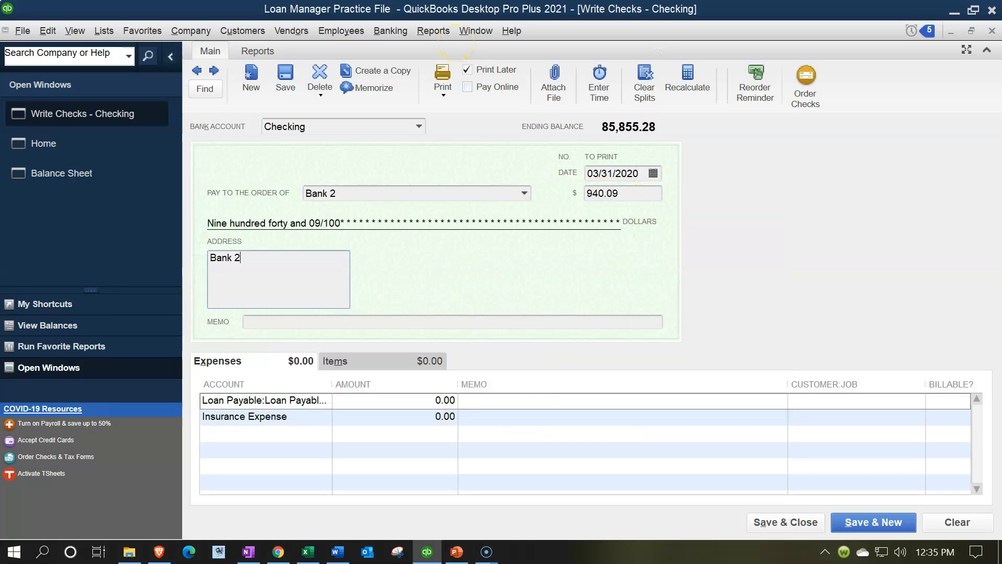
# Set the Loan Payable line of the March check to 749.99, using the loan reduction for payment 3 in the Excel schedule
pyautogui.click(308, 549)
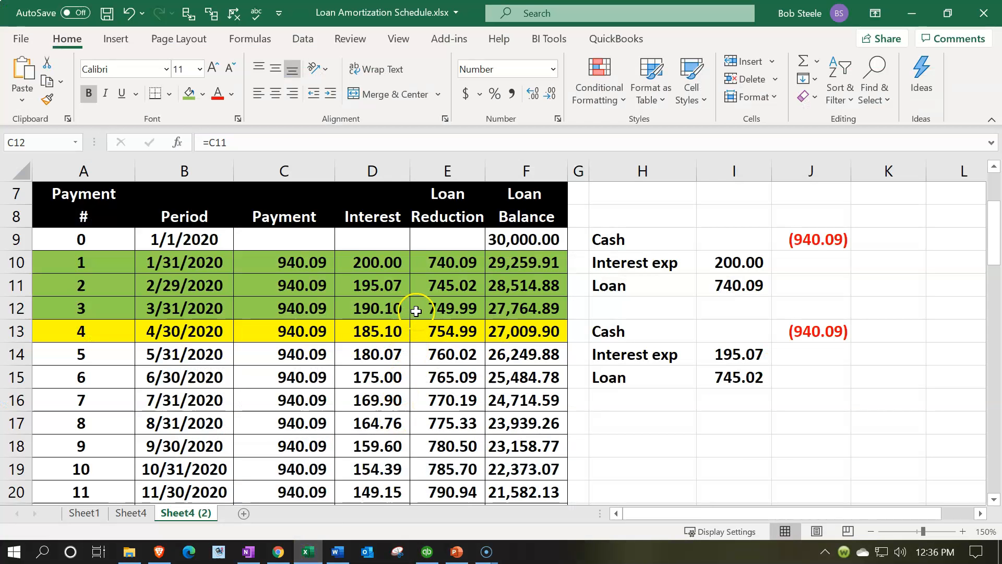
pyautogui.click(418, 309)
pyautogui.click(309, 553)
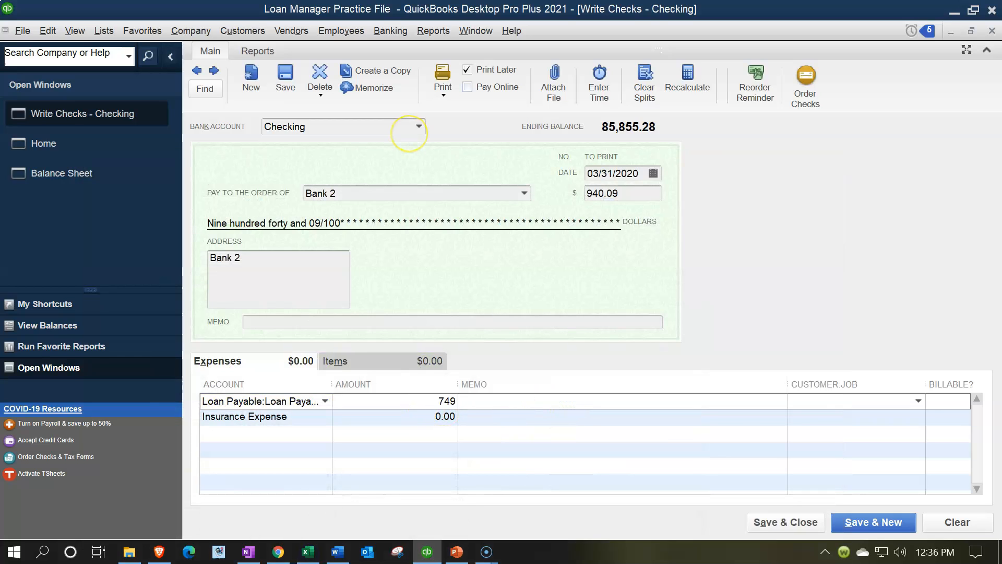
pyautogui.press('Tab')
pyautogui.press('Tab')
pyautogui.press('Tab')
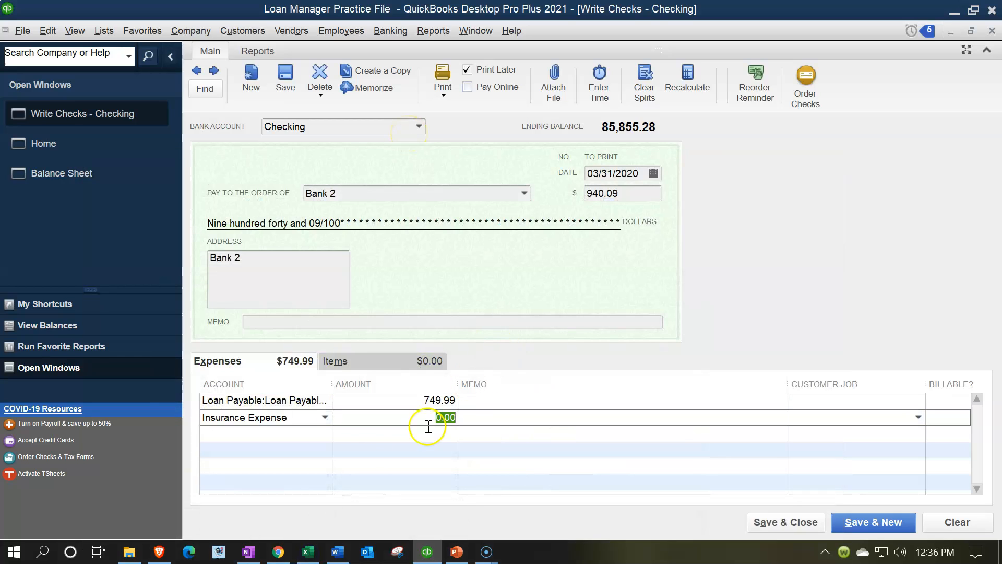
# Set the March check's Insurance Expense line to 190.10, using the payment 3 interest in the Excel schedule, and save and close the check
pyautogui.click(314, 555)
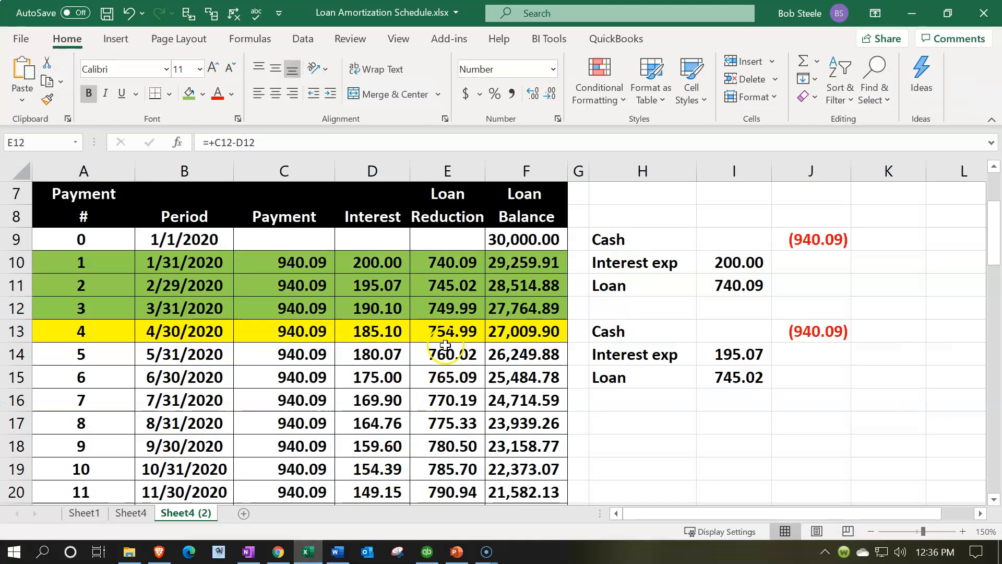
pyautogui.click(308, 552)
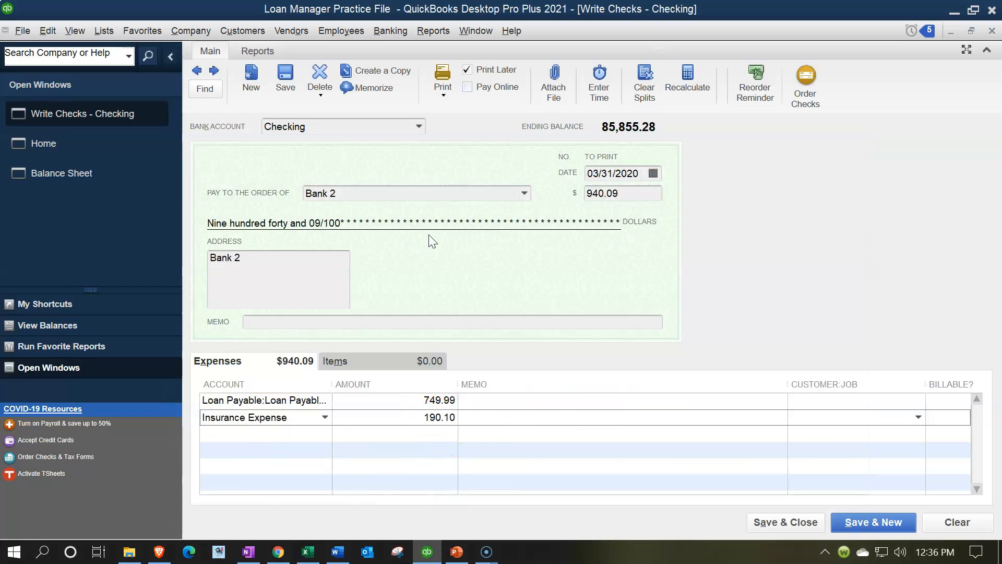
pyautogui.click(453, 265)
pyautogui.click(758, 517)
pyautogui.click(476, 273)
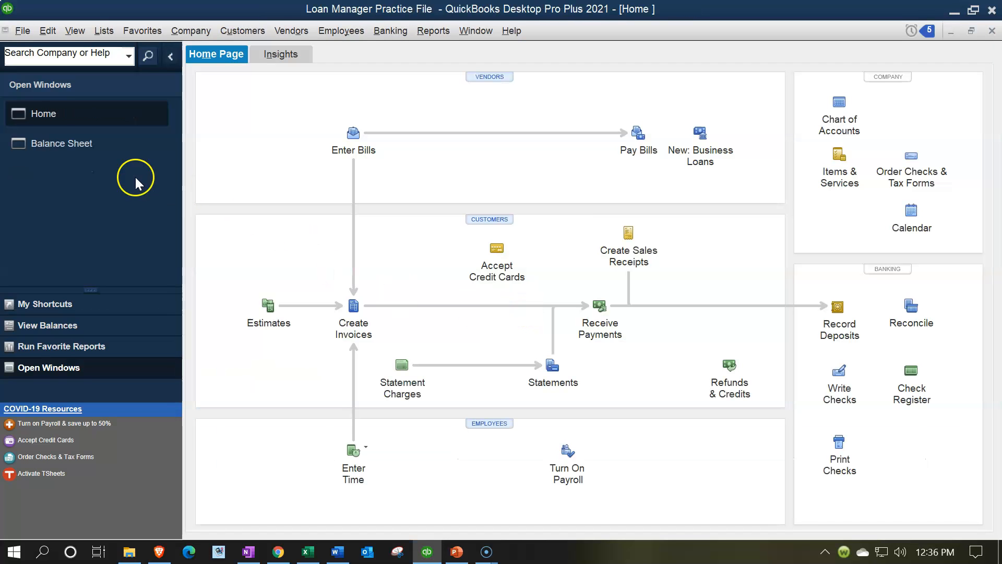
# Open the Balance Sheet and drill down to the transactions of the Bank 2 loan payable account
pyautogui.click(92, 148)
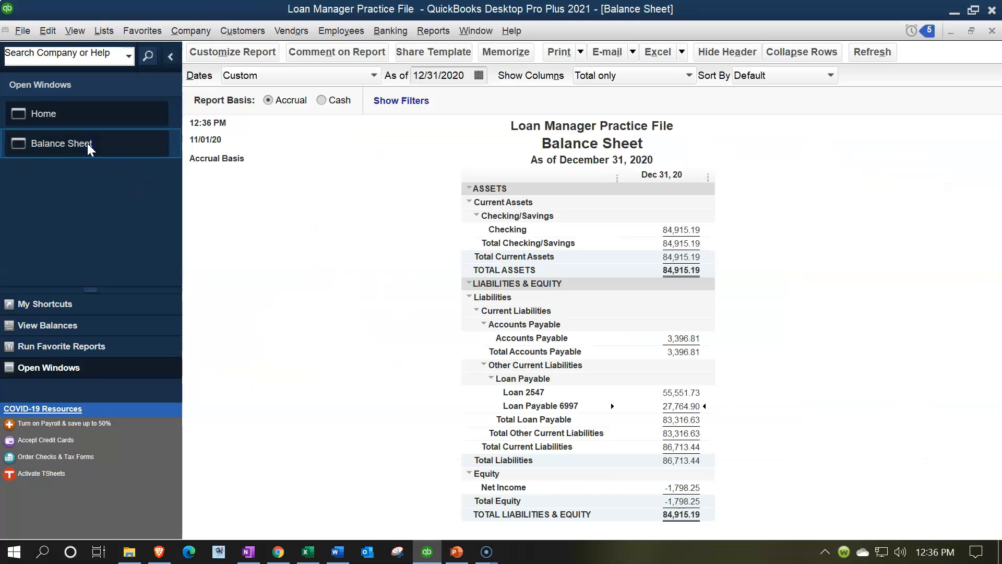
pyautogui.click(668, 409)
pyautogui.doubleClick(692, 410)
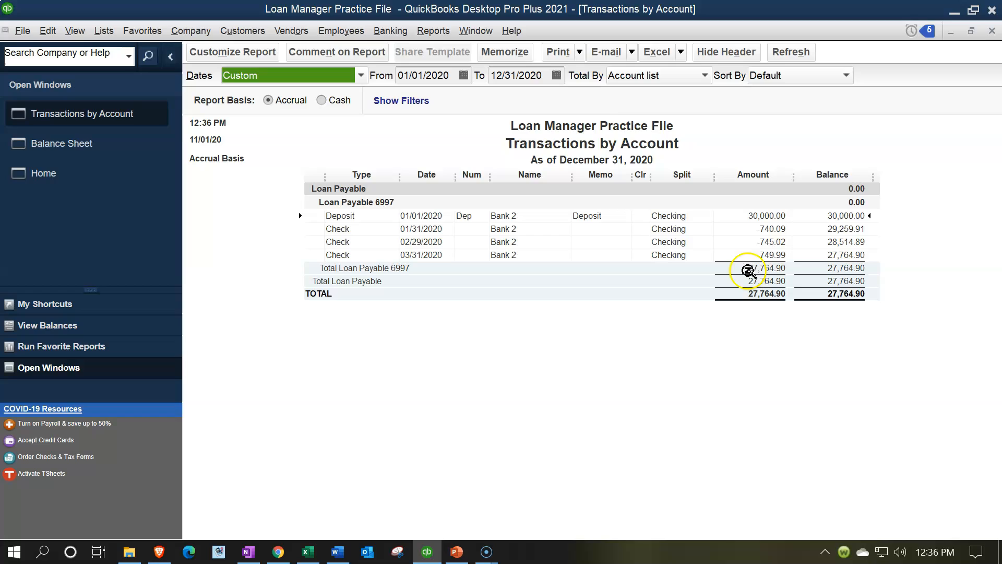
pyautogui.click(775, 230)
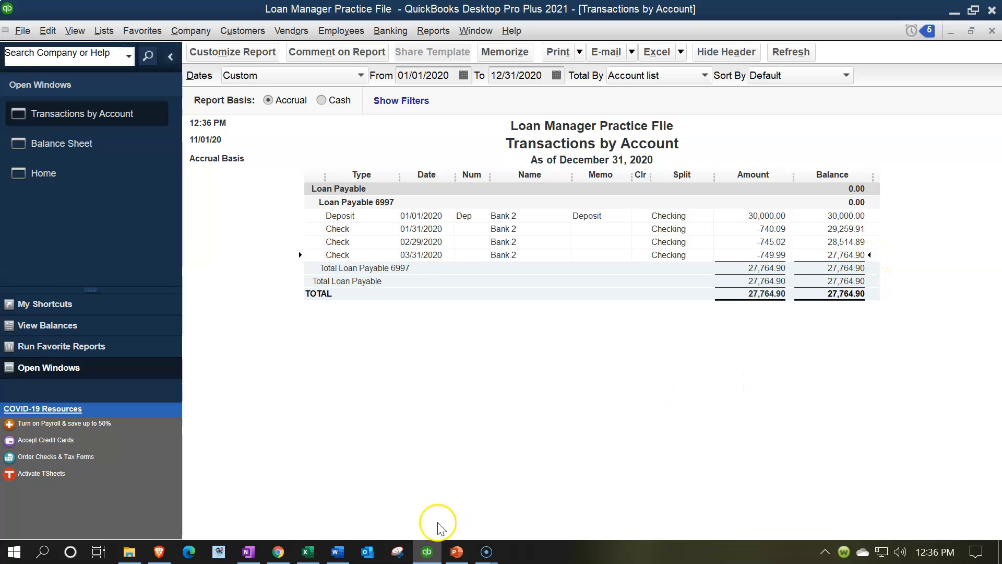
# Compare the running loan balances in the QuickBooks transaction report with the Excel schedule's loan balances for payments 1 to 3
pyautogui.click(313, 555)
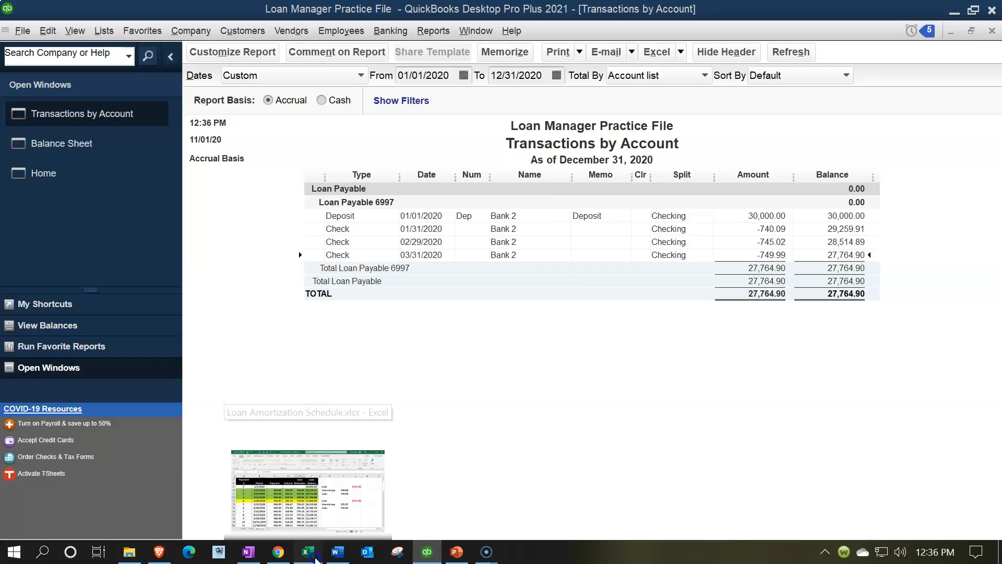
pyautogui.click(526, 266)
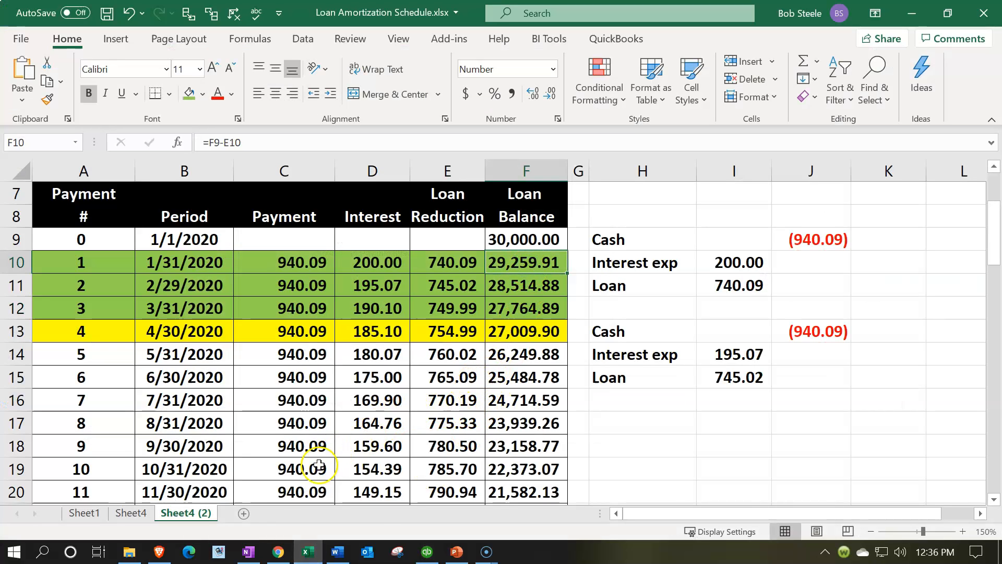
pyautogui.click(427, 552)
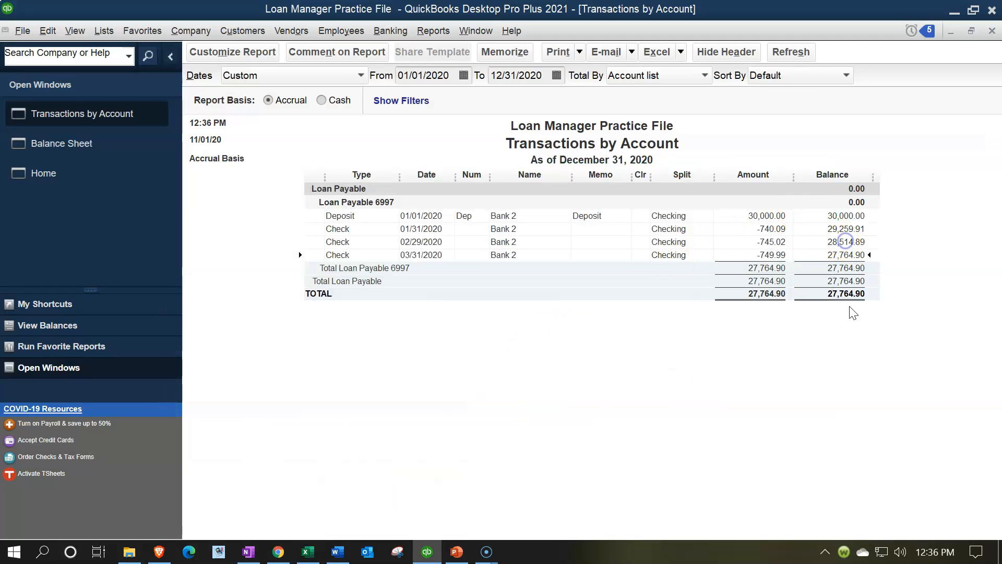
pyautogui.click(845, 242)
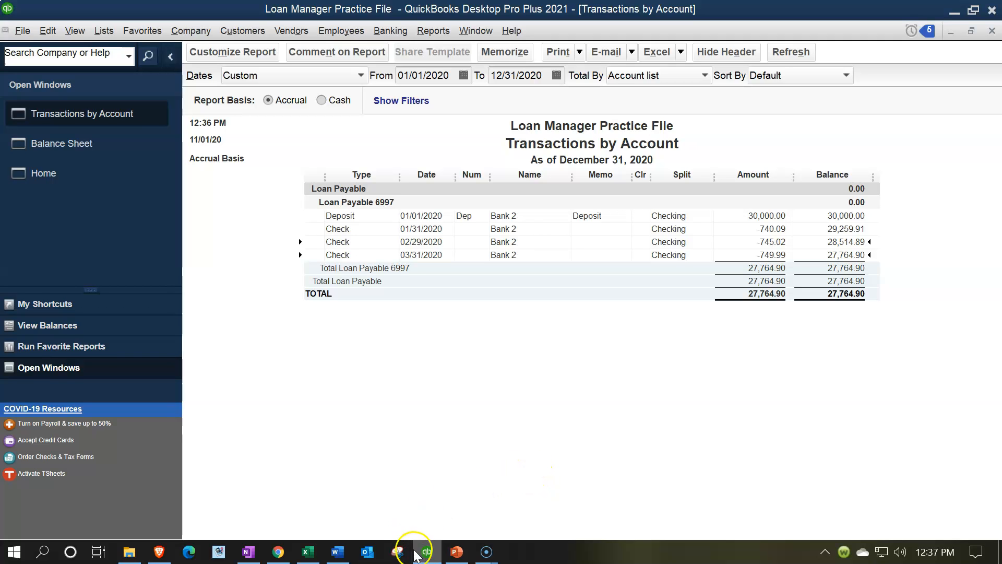
pyautogui.click(308, 552)
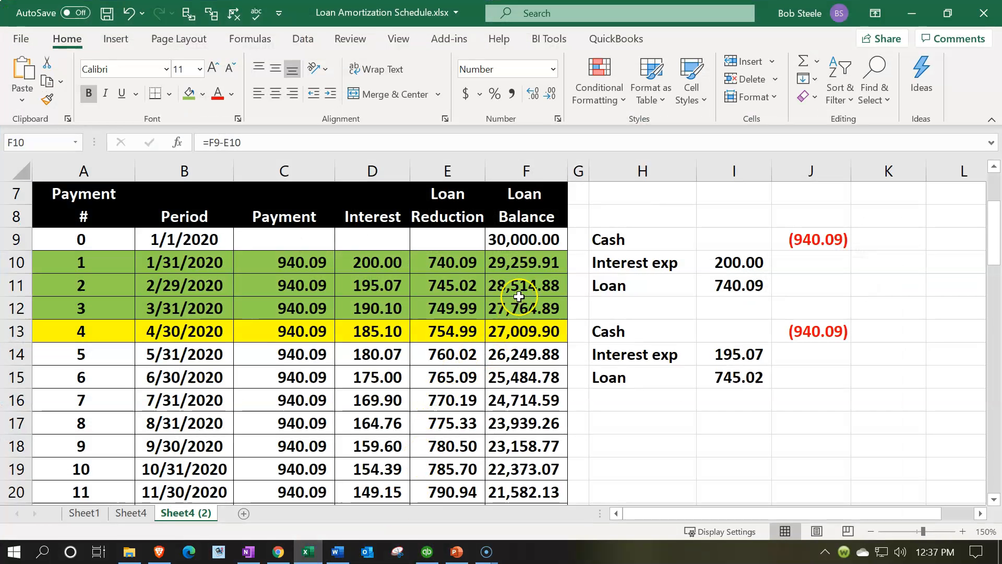
pyautogui.click(522, 288)
pyautogui.click(513, 305)
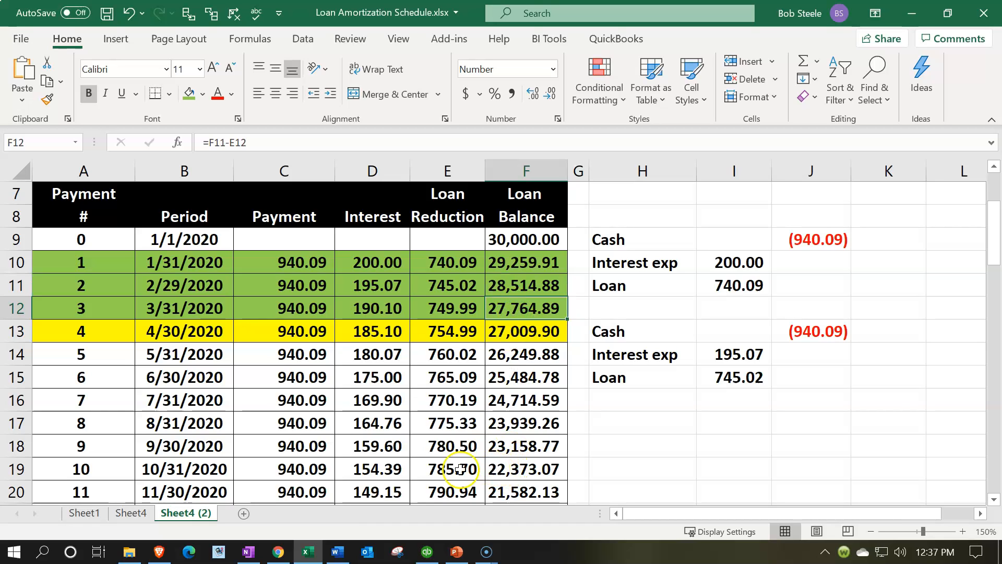
pyautogui.click(308, 551)
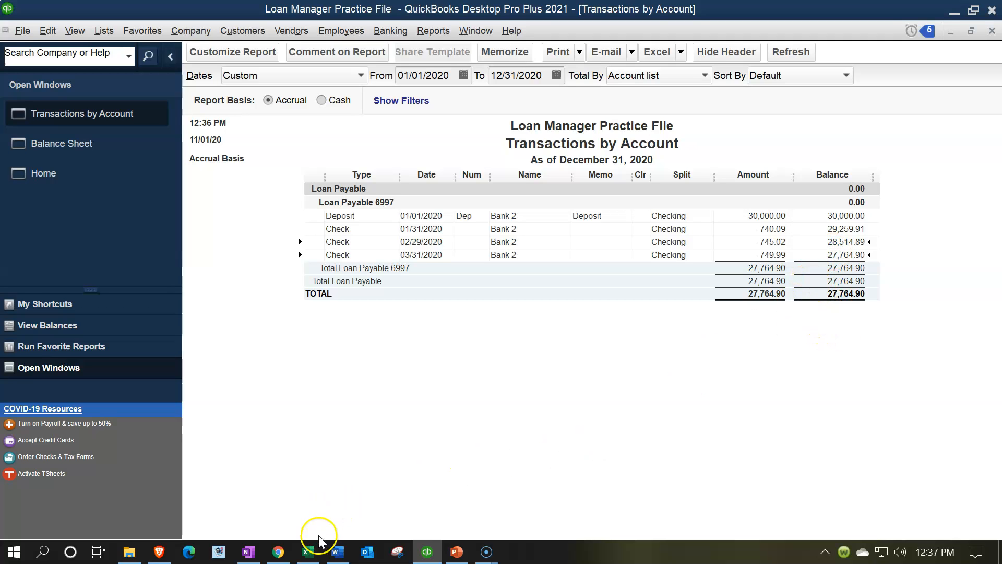
# Switch to the Excel schedule and remove the green fill from the rows of payments 1 to 3 (A10:F12)
pyautogui.click(308, 553)
pyautogui.moveTo(102, 261); pyautogui.dragTo(533, 309)
pyautogui.rightClick(532, 309)
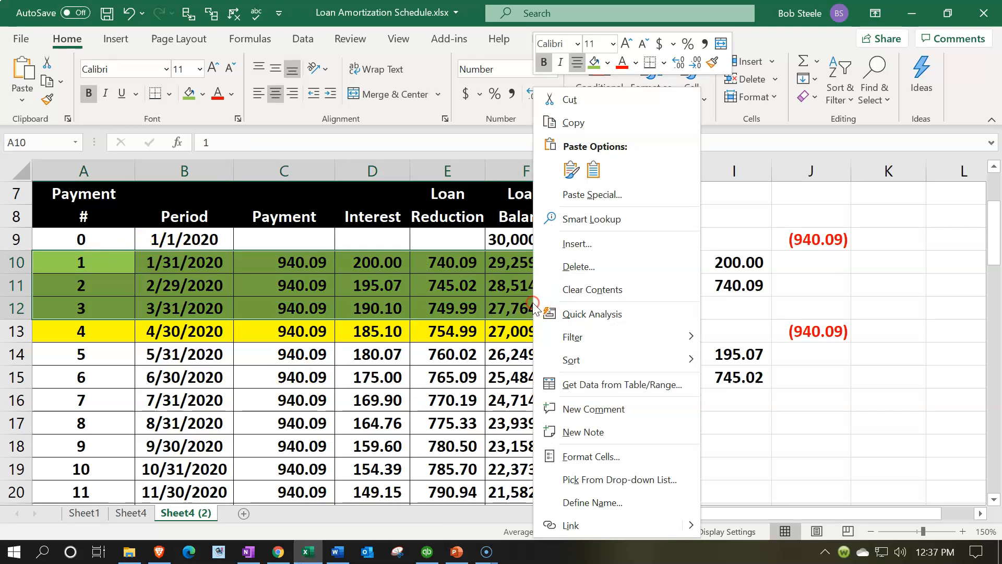
pyautogui.click(607, 62)
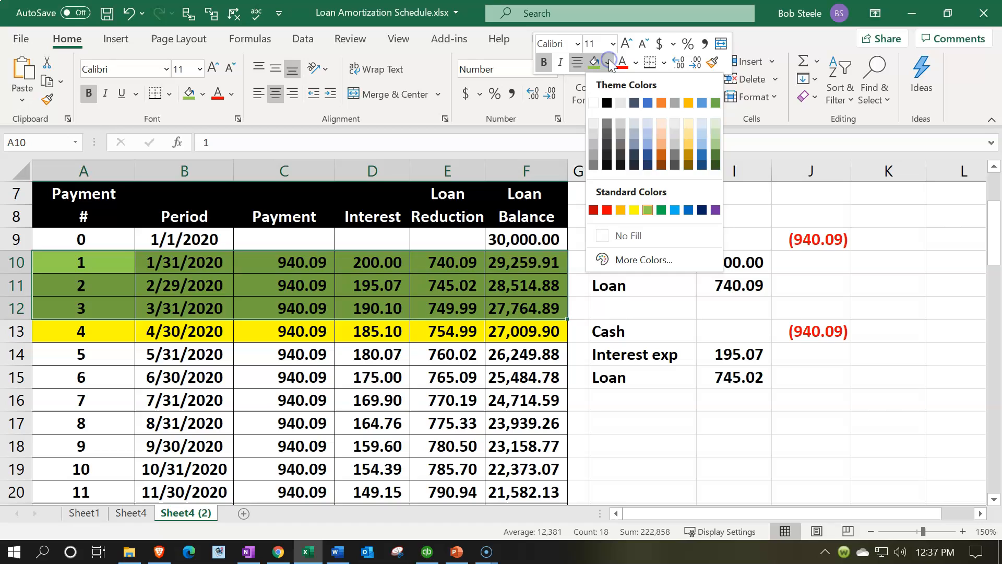
pyautogui.click(629, 235)
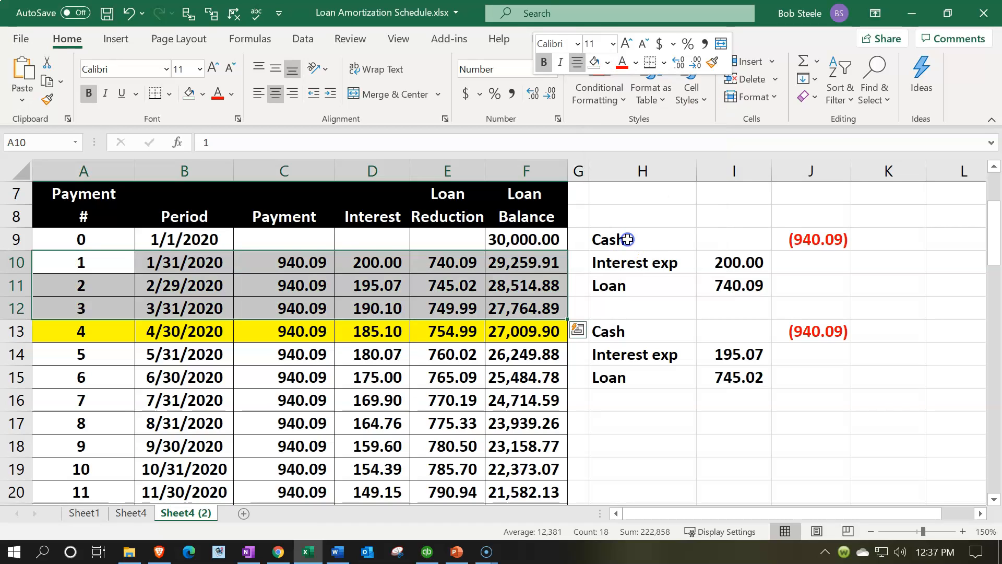
pyautogui.click(444, 378)
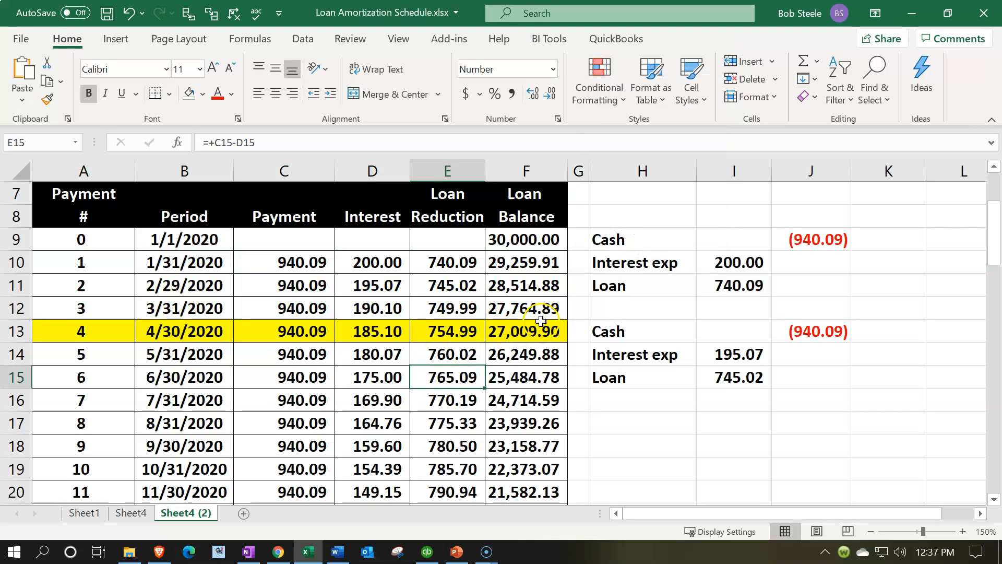
# Fill only the payment 3 row (A12:F12) of the schedule with the standard light green color
pyautogui.moveTo(123, 306); pyautogui.dragTo(547, 303)
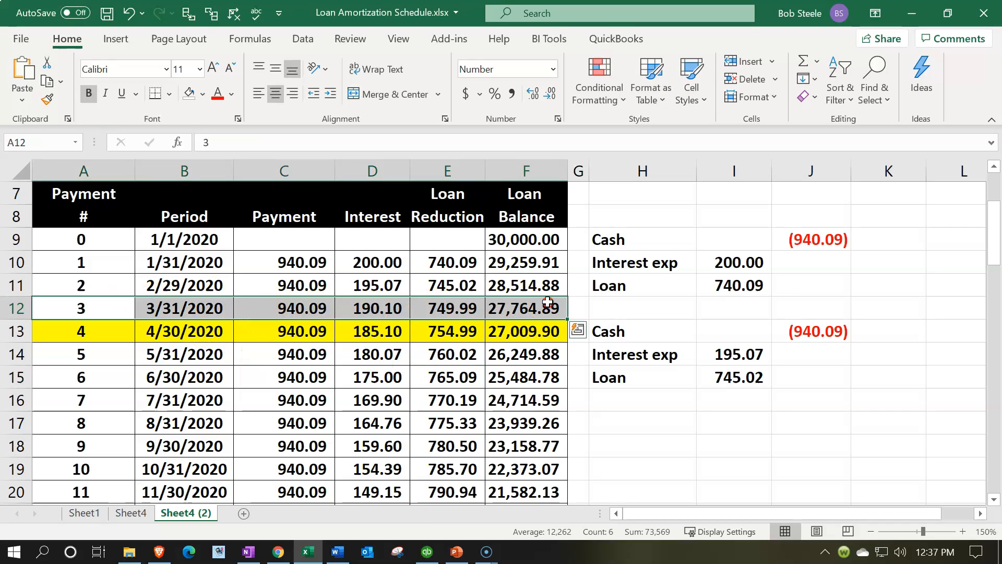
pyautogui.rightClick(547, 302)
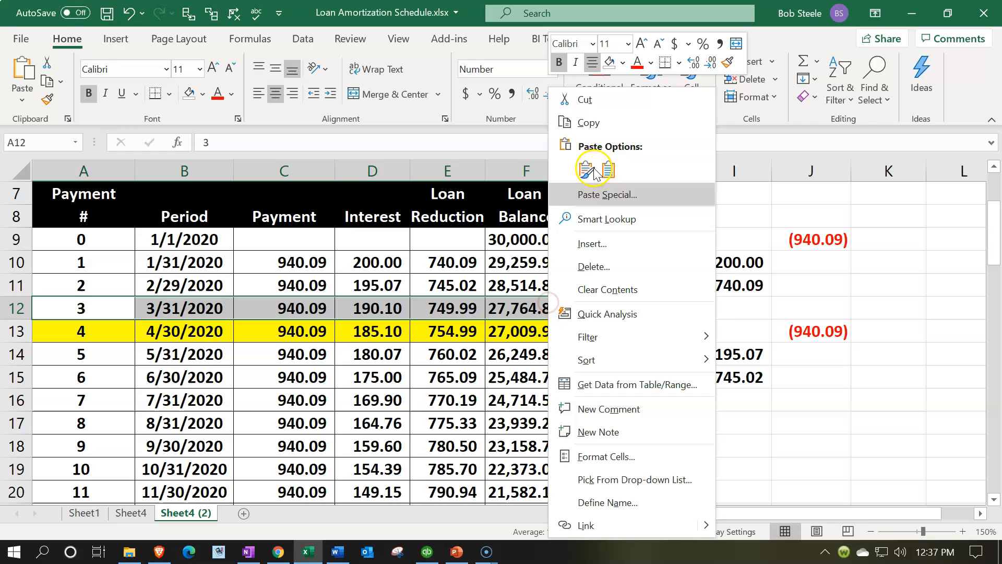
pyautogui.click(622, 63)
pyautogui.click(663, 210)
pyautogui.click(343, 374)
# Remove the yellow fill from the payment 4 row (A13:F13) and switch back to the QuickBooks transaction report
pyautogui.moveTo(115, 329); pyautogui.dragTo(492, 326)
pyautogui.rightClick(491, 326)
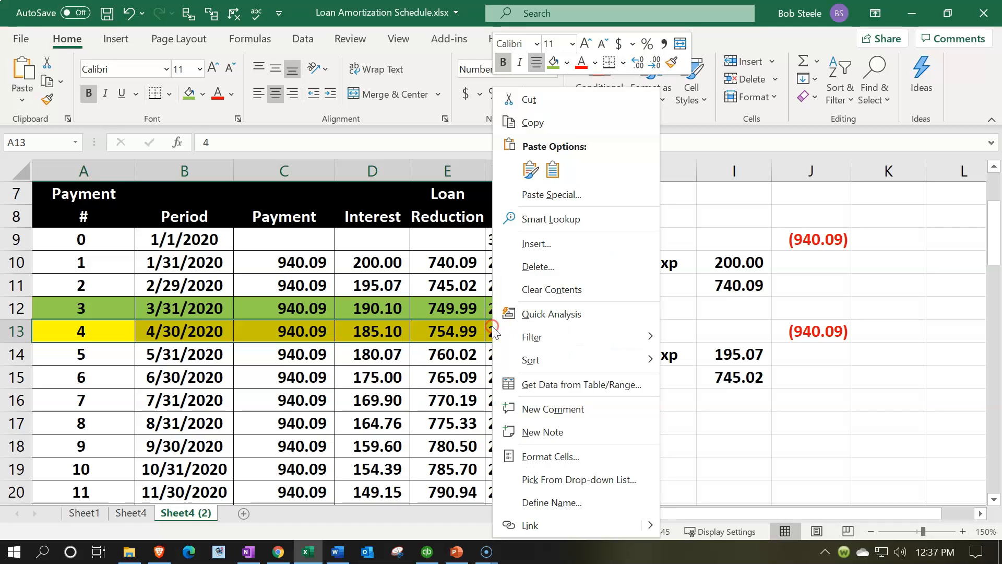
pyautogui.click(569, 64)
pyautogui.click(586, 235)
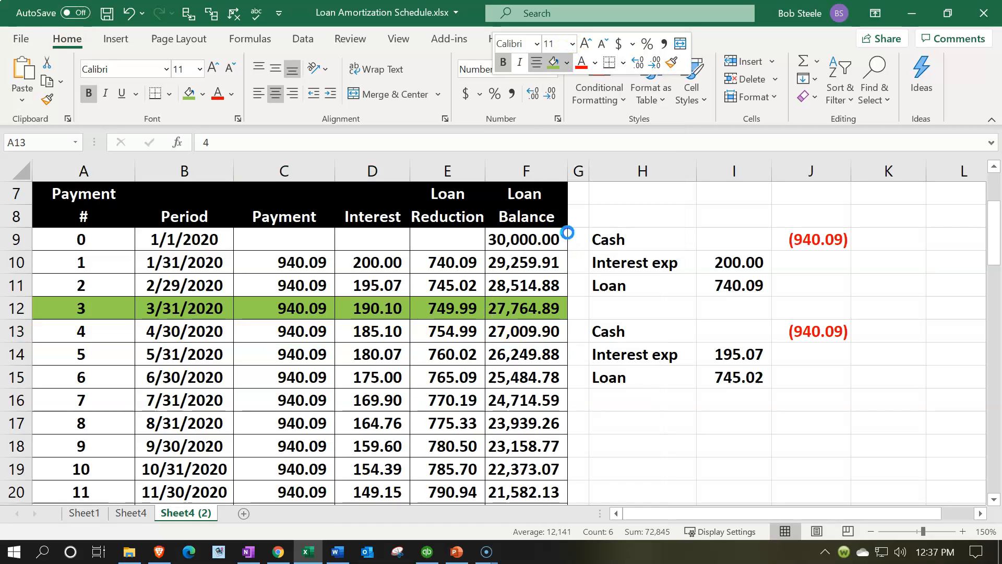
pyautogui.click(523, 310)
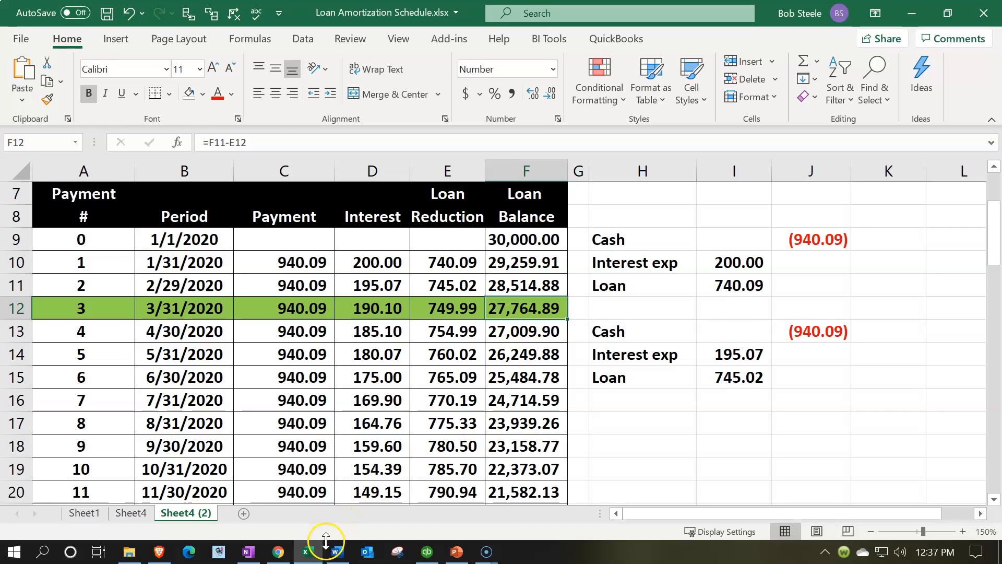
pyautogui.click(309, 552)
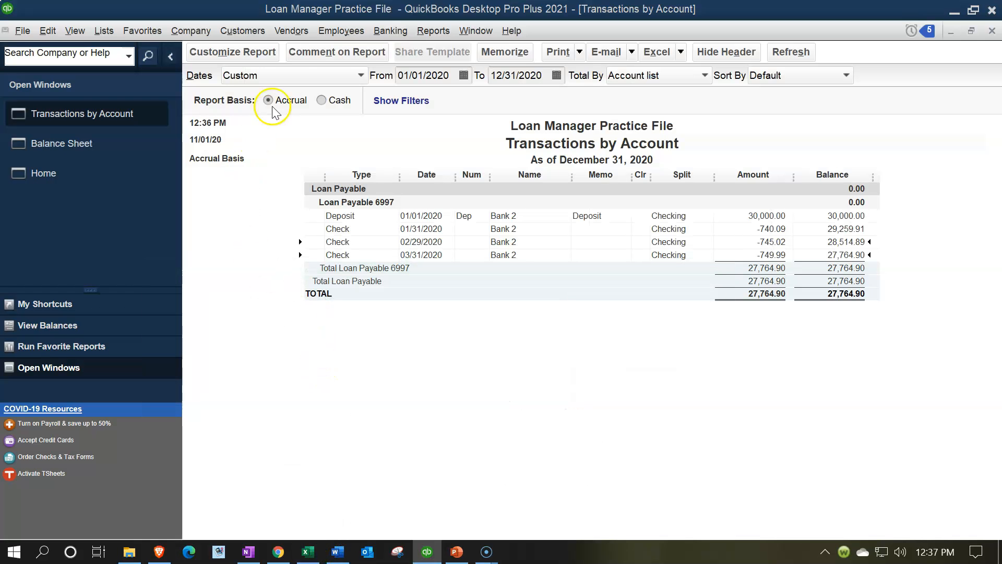
# Start adding a loan in Loan Manager, choosing the Loan Payable subaccount as the account and Bank 2 as the lender
pyautogui.click(377, 32)
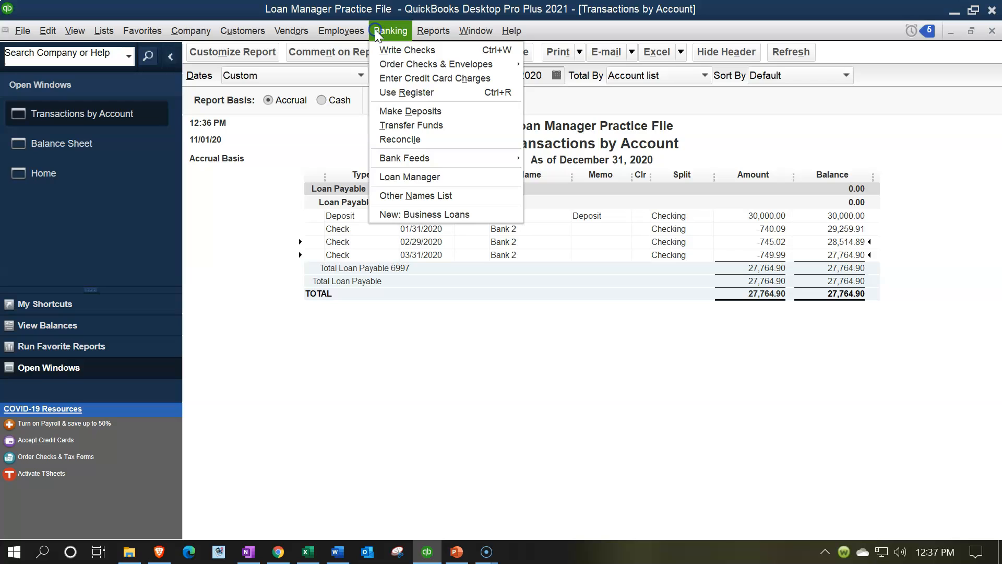
pyautogui.click(429, 178)
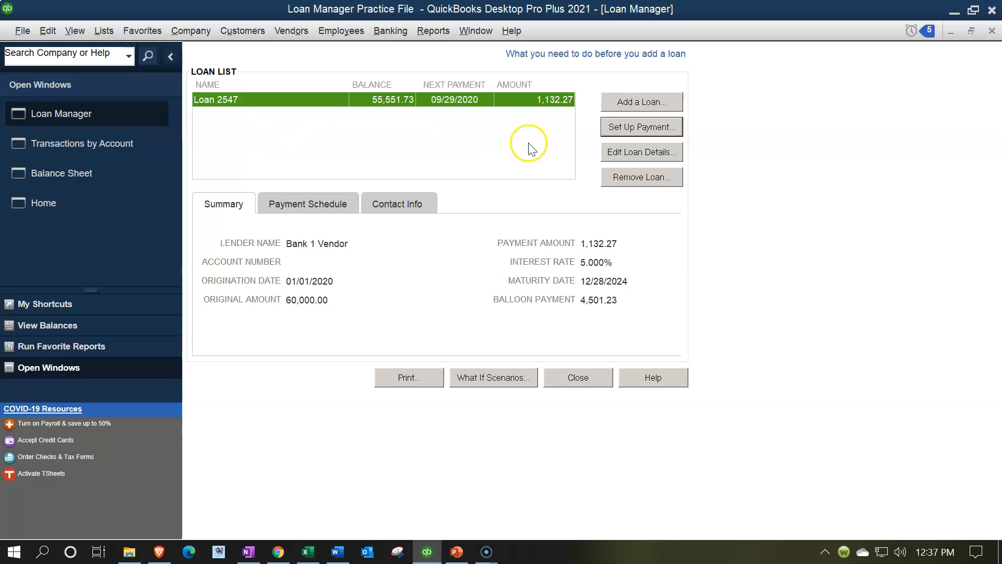
pyautogui.click(636, 102)
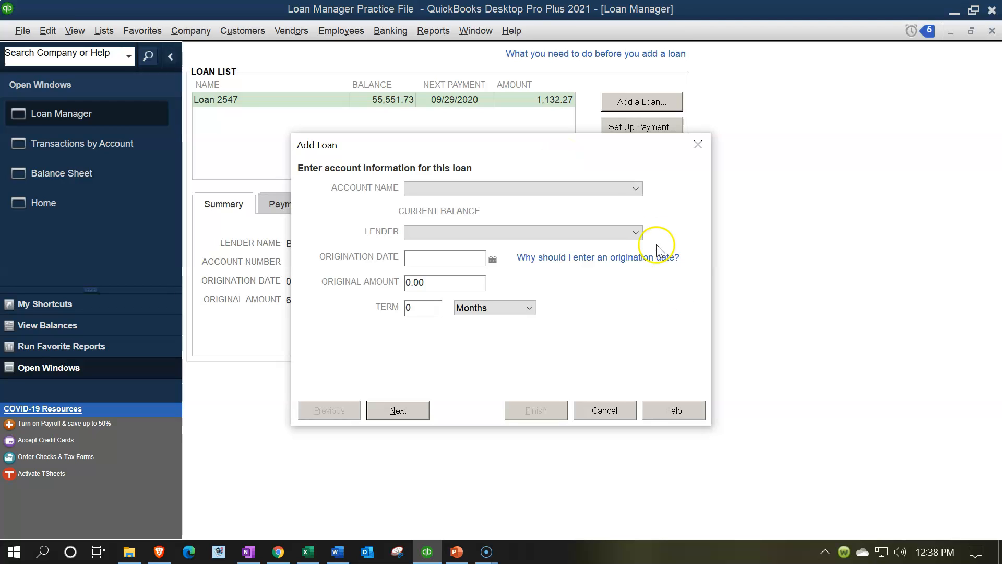
pyautogui.click(635, 189)
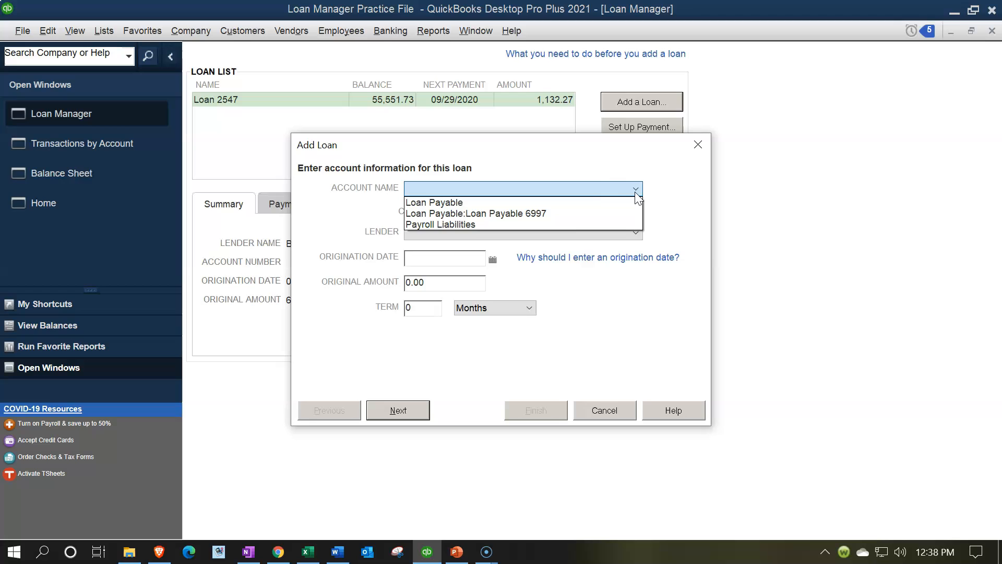
pyautogui.click(568, 214)
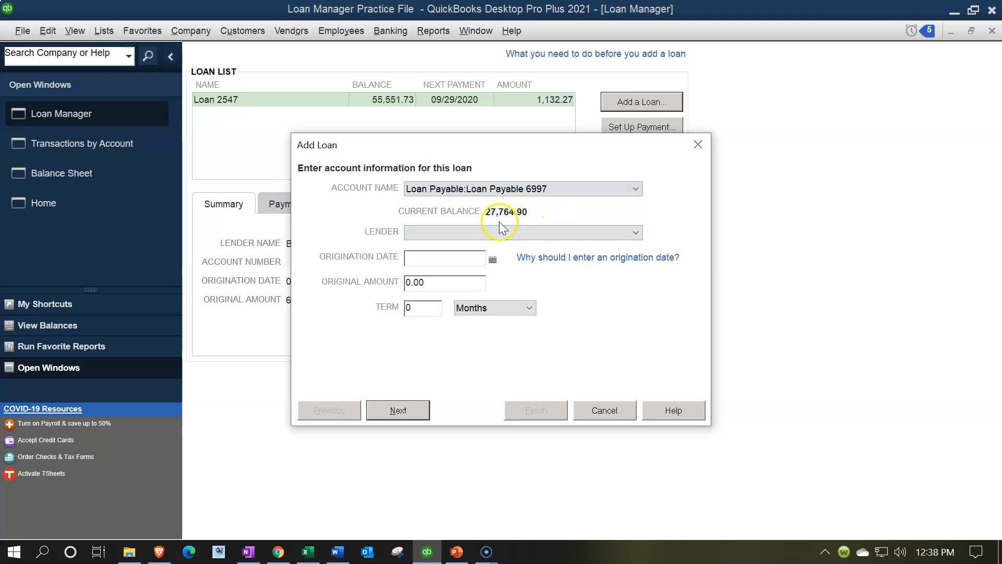
pyautogui.click(519, 233)
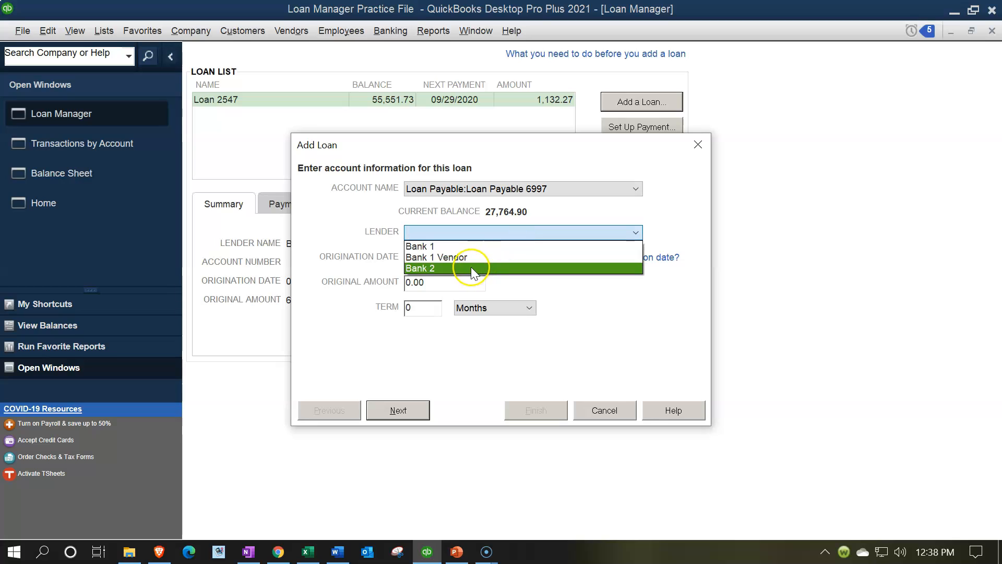
pyautogui.click(471, 267)
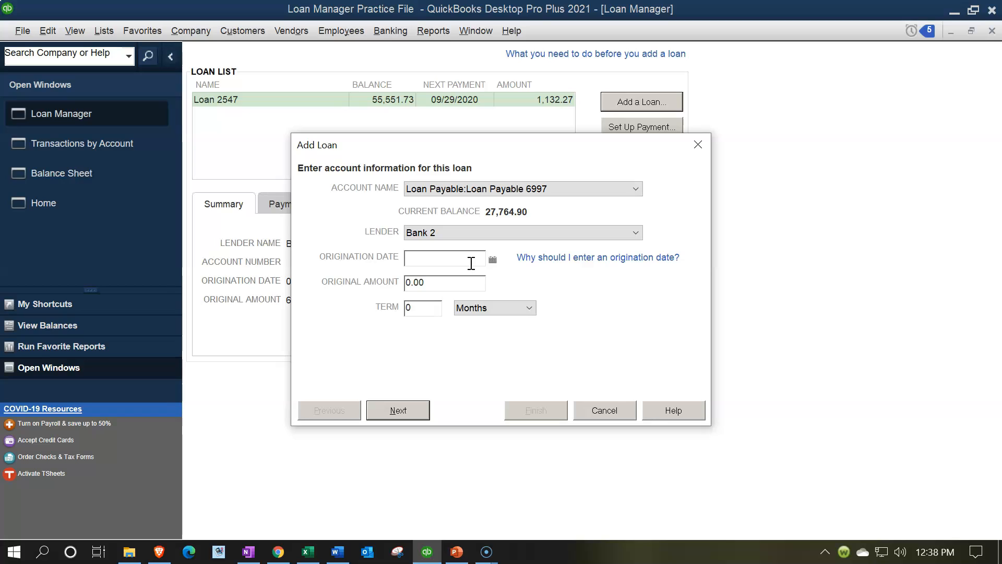
# Enter origination date 01/01/2020, original amount 30,000.00 and a term of 36 months, and continue to the payment information
pyautogui.press('Tab')
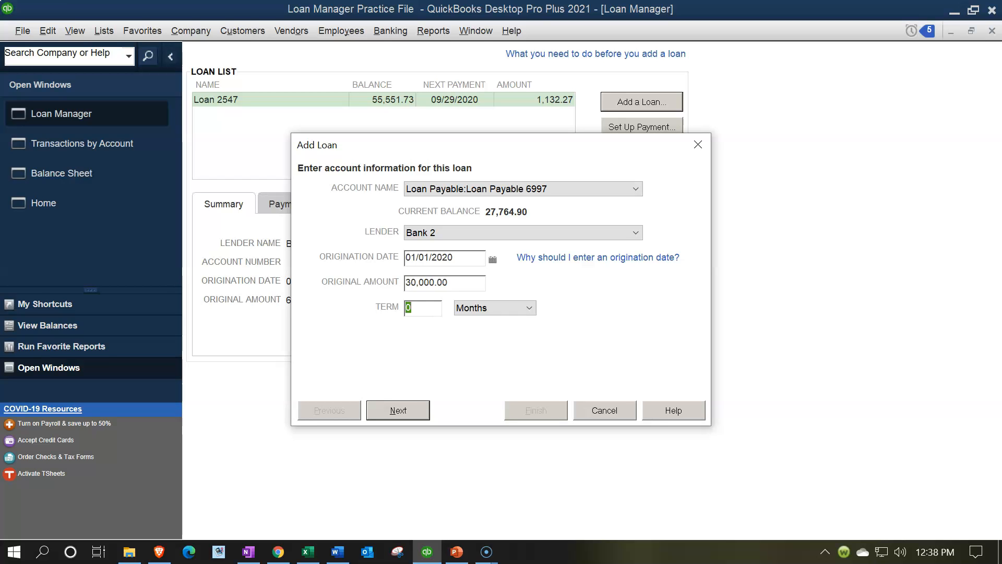
pyautogui.click(308, 551)
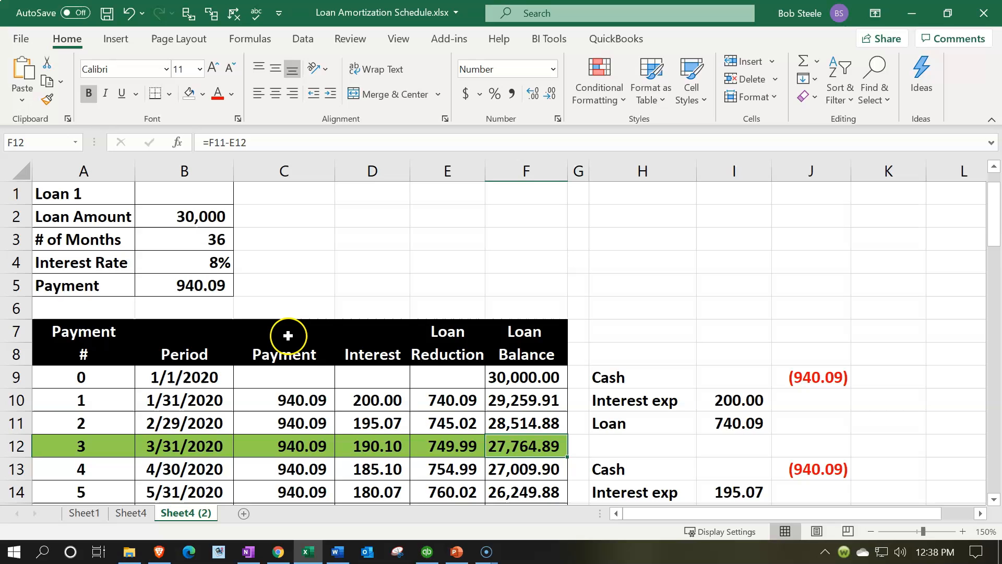
pyautogui.click(311, 552)
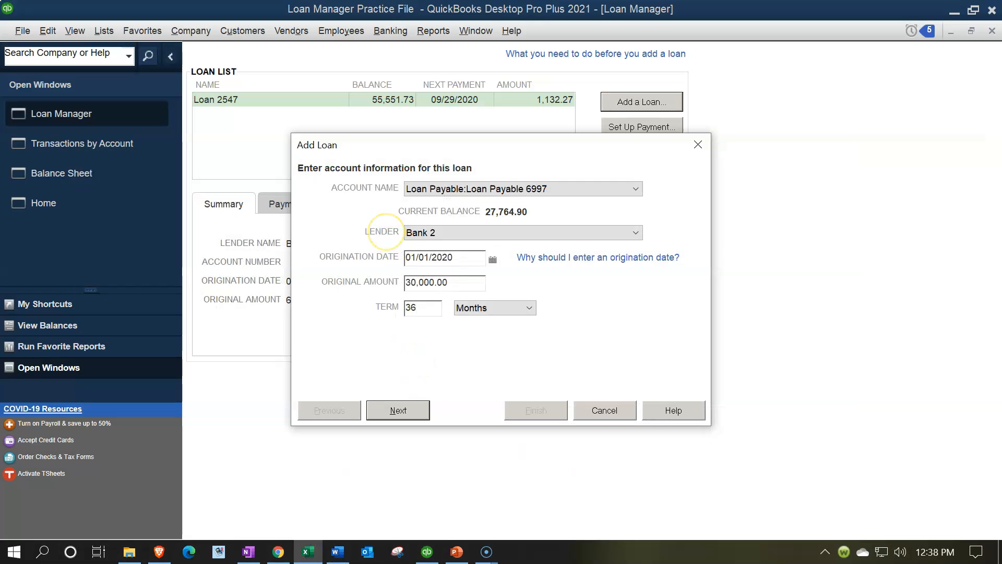
pyautogui.click(528, 308)
pyautogui.click(529, 308)
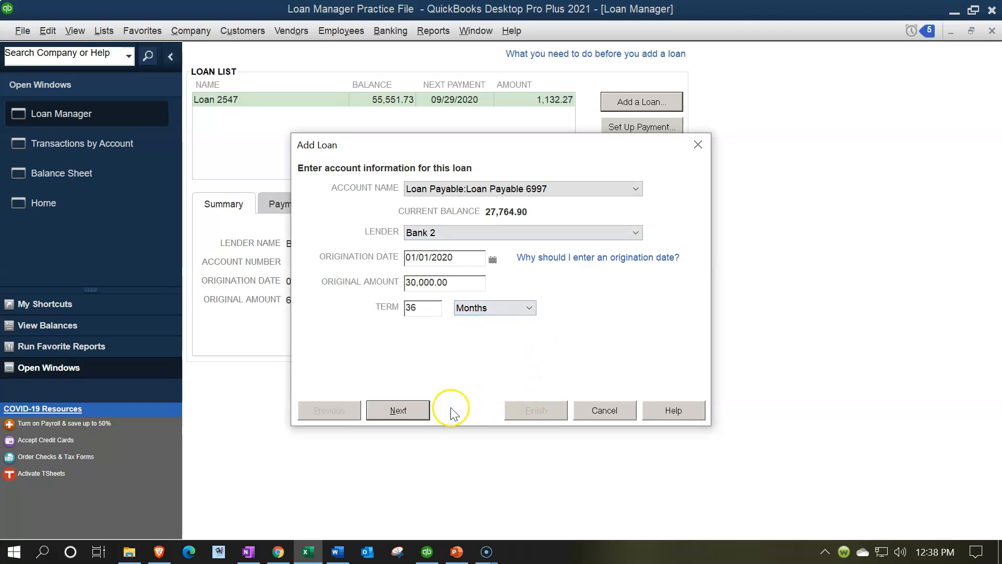
pyautogui.click(420, 414)
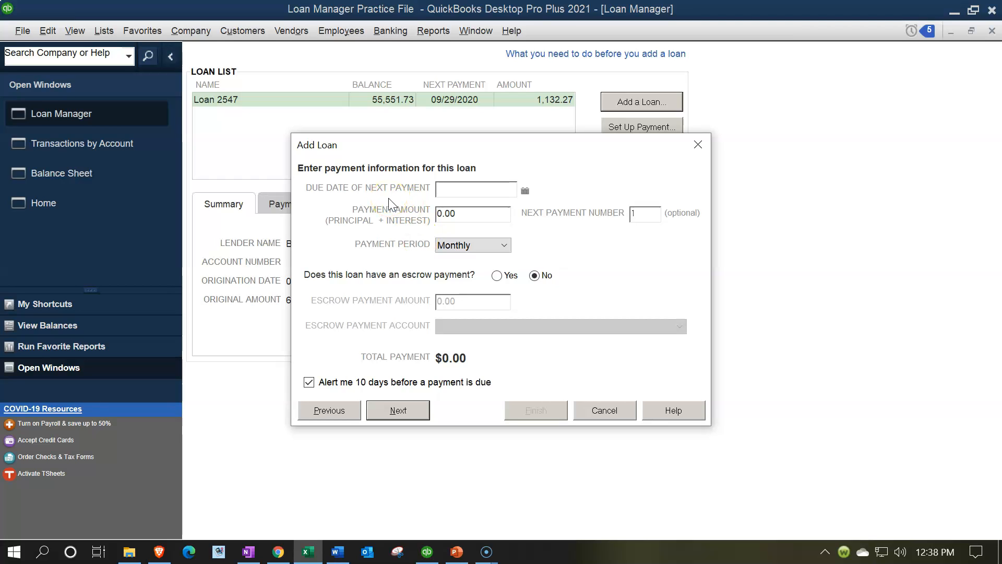
# Set the due date of the next payment to 04/30/2020 and the next payment number to 4, checking the Excel schedule
pyautogui.click(484, 194)
pyautogui.doubleClick(642, 213)
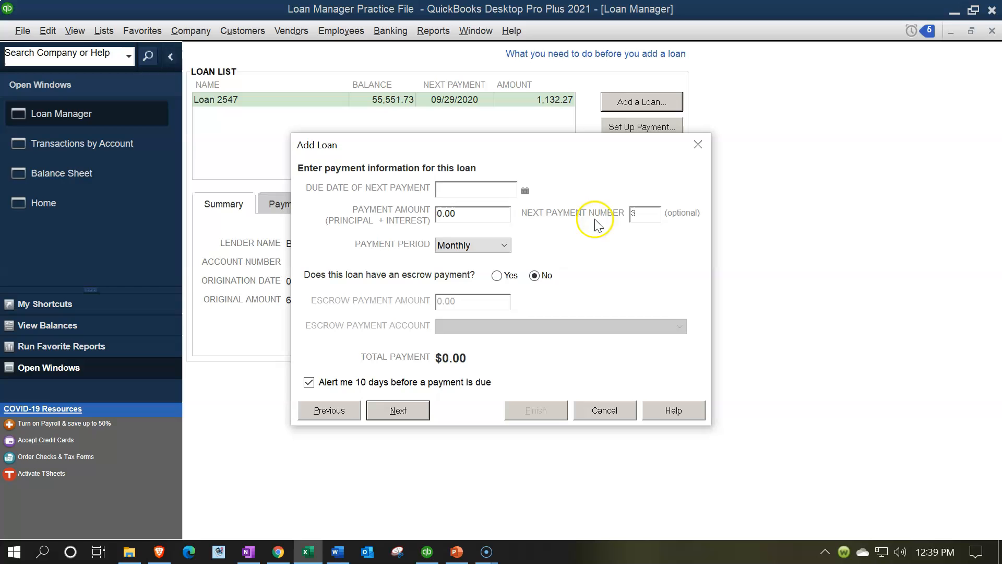
pyautogui.click(474, 191)
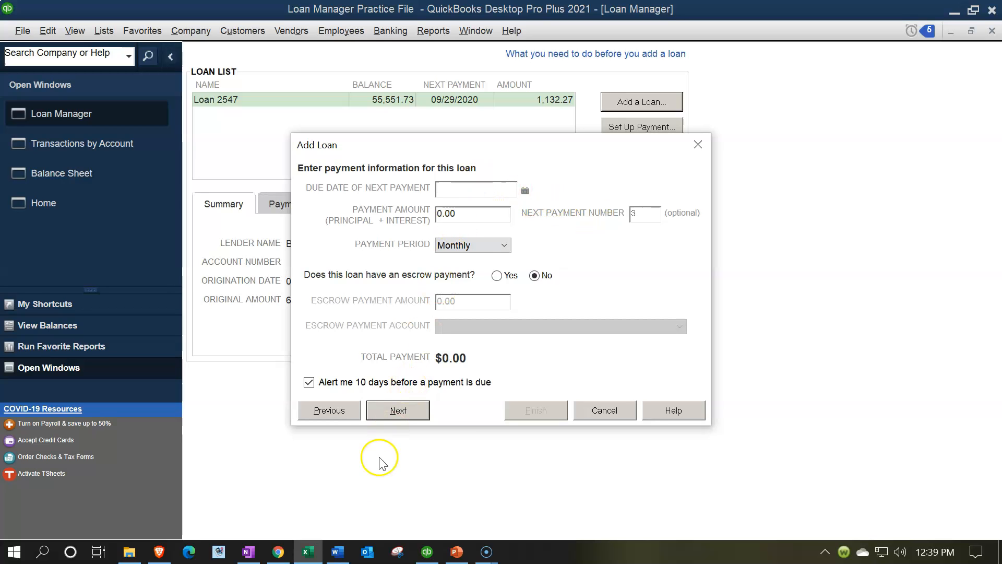
pyautogui.click(308, 552)
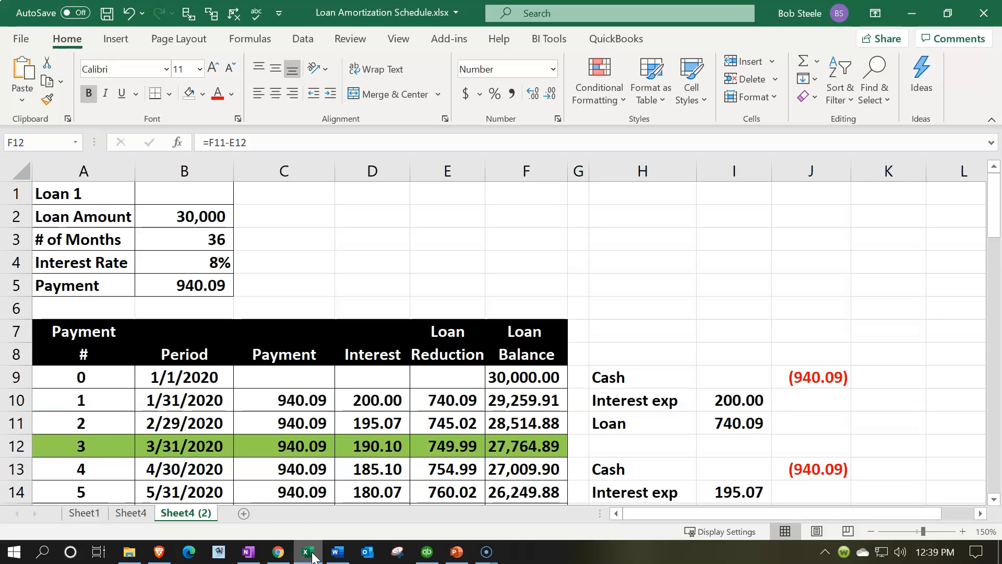
pyautogui.moveTo(308, 556)
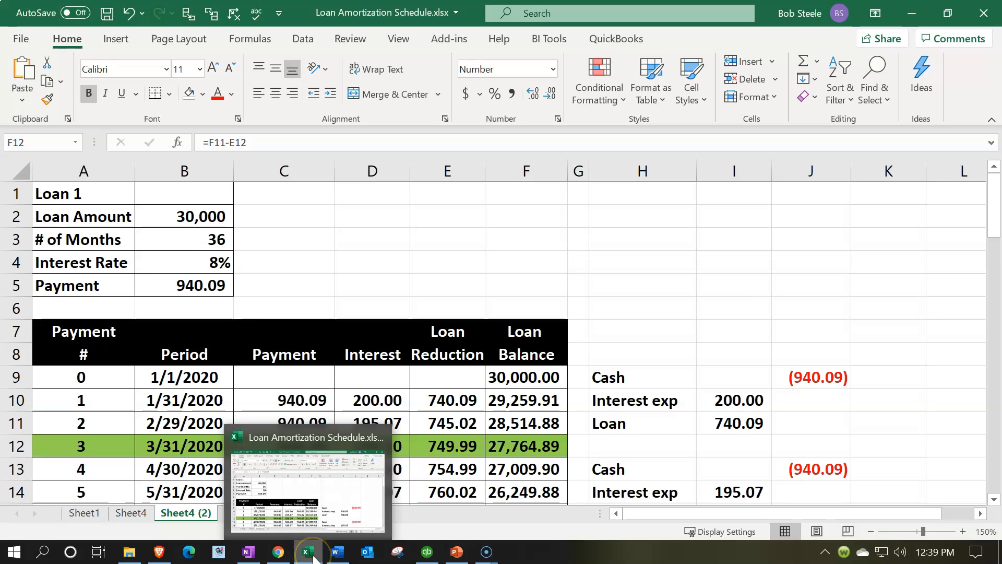
pyautogui.click(313, 555)
pyautogui.write('0')
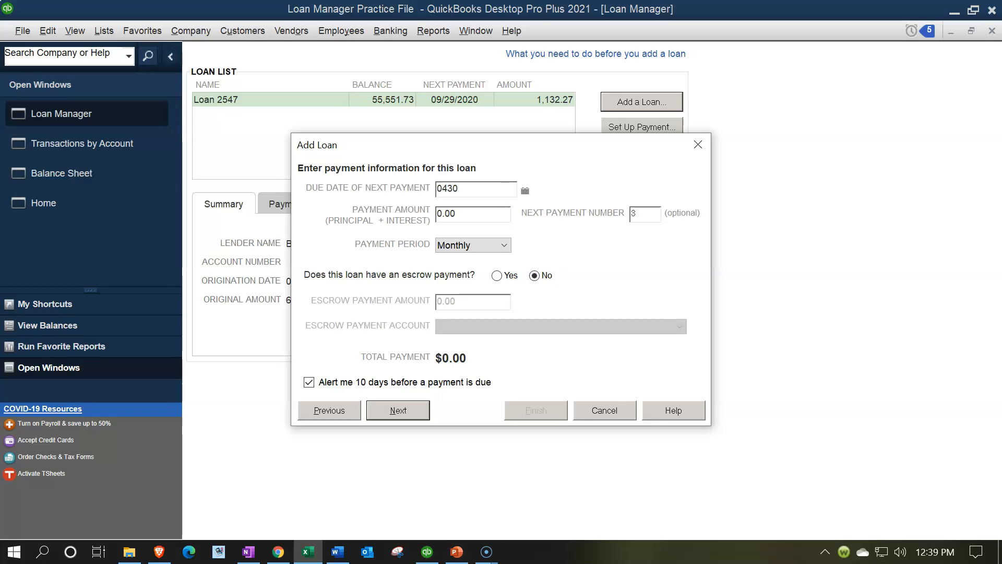
pyautogui.write('4/30/20')
pyautogui.press('Tab')
pyautogui.press('Tab')
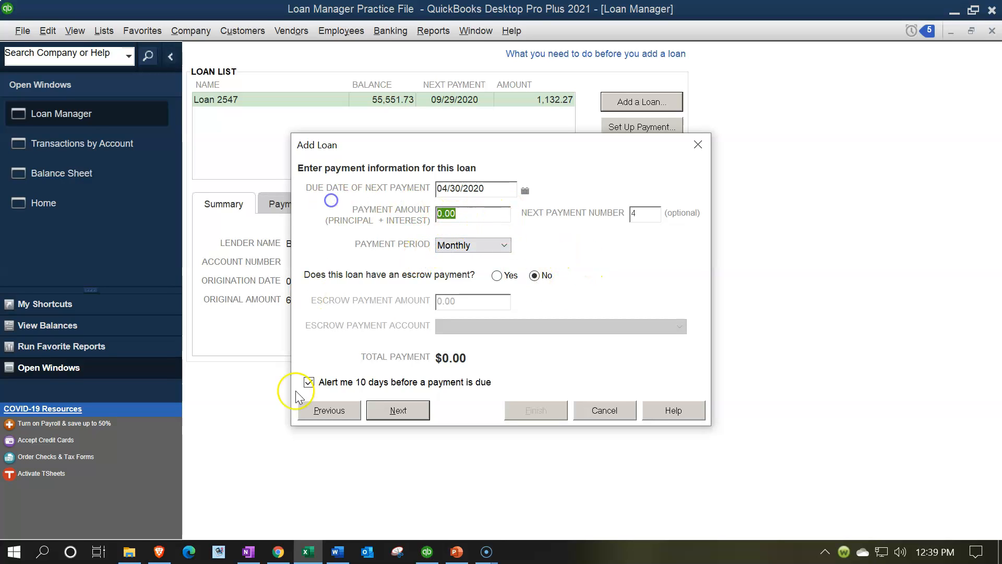
# Set the payment amount to 940.09 from the Excel schedule and continue to the interest information
pyautogui.click(307, 551)
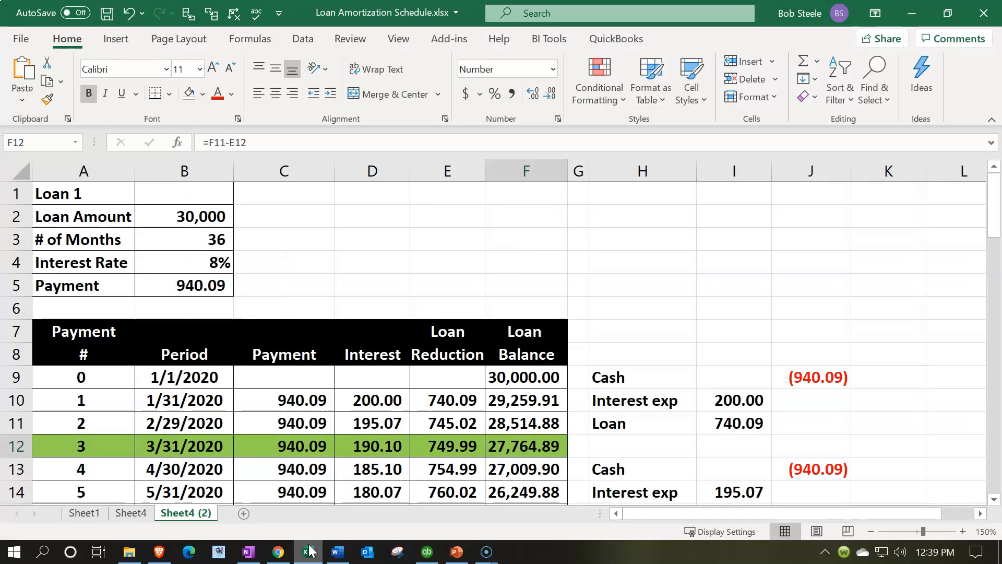
pyautogui.click(312, 551)
pyautogui.write('940.09')
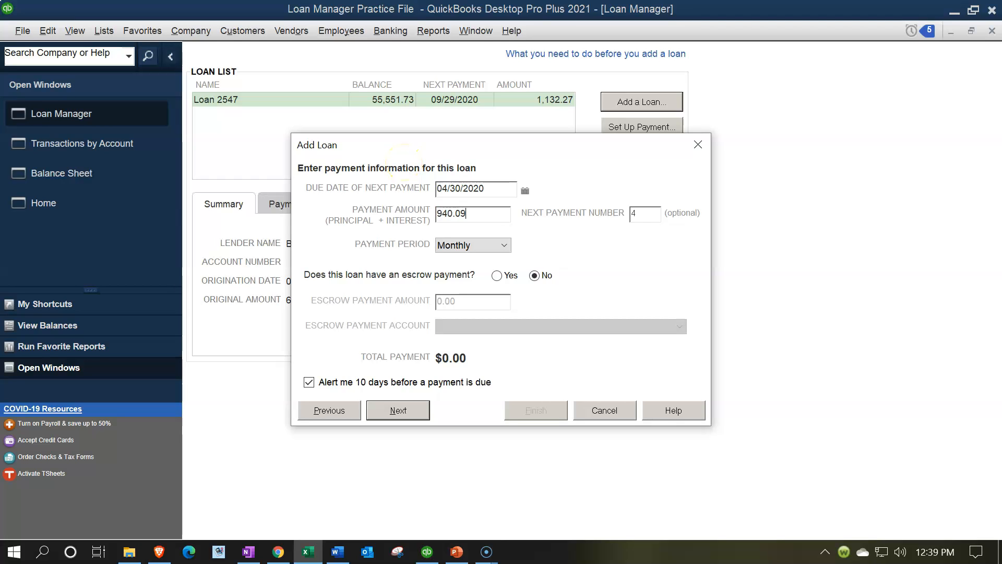
pyautogui.press('Tab')
pyautogui.click(404, 415)
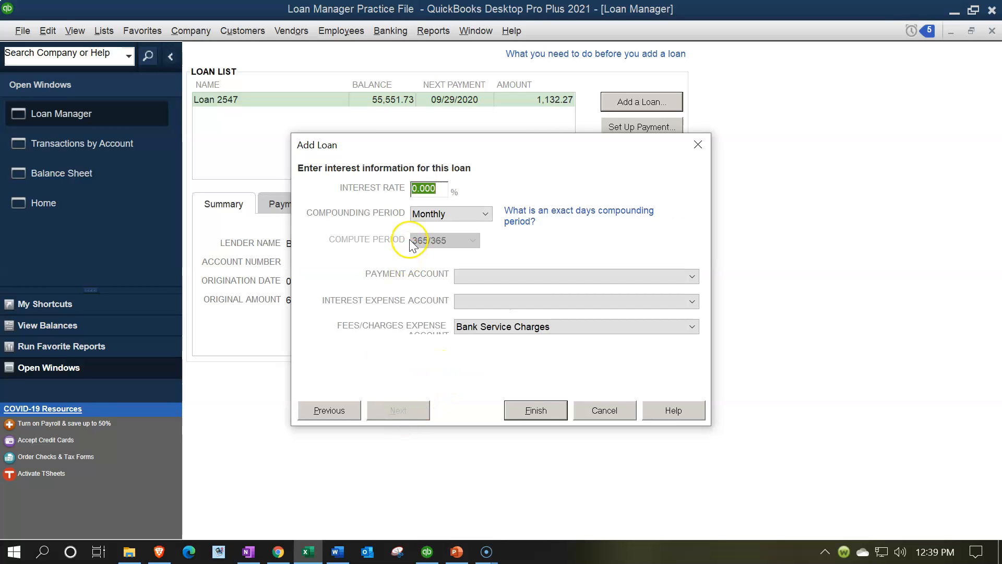
# Set the interest rate to 8%, as in the Excel schedule, and choose Checking as the payment account
pyautogui.click(307, 552)
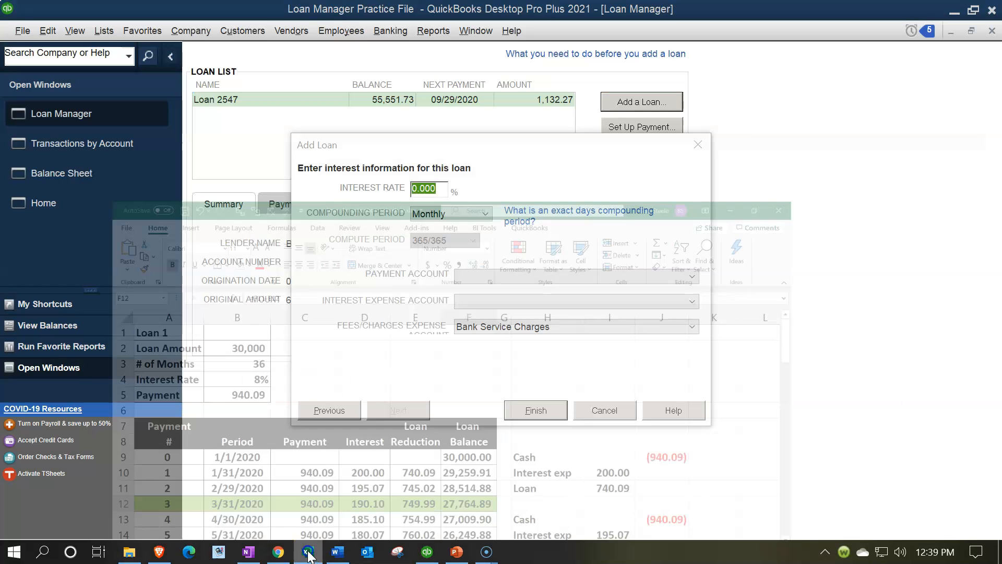
pyautogui.click(307, 551)
pyautogui.write('8')
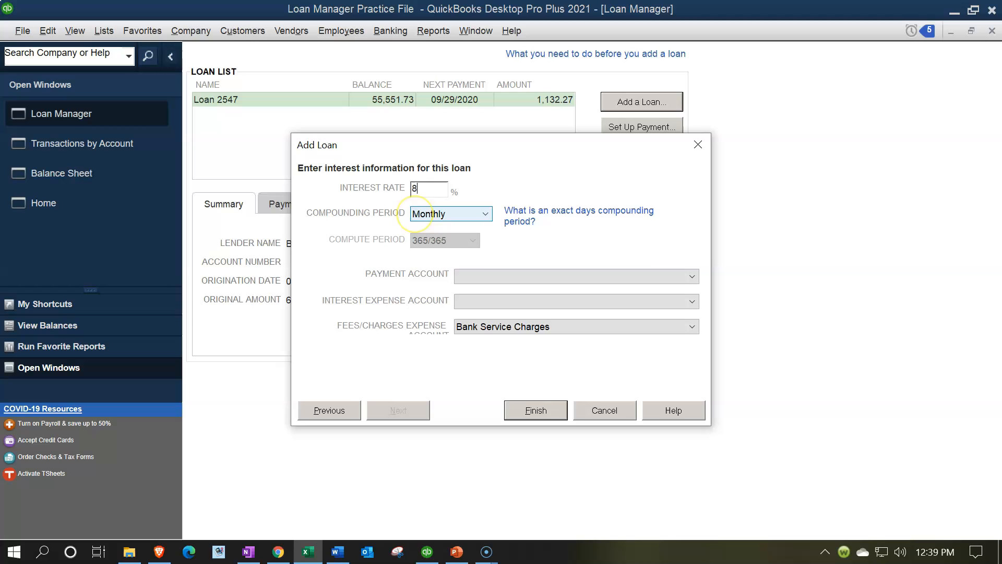
pyautogui.click(471, 274)
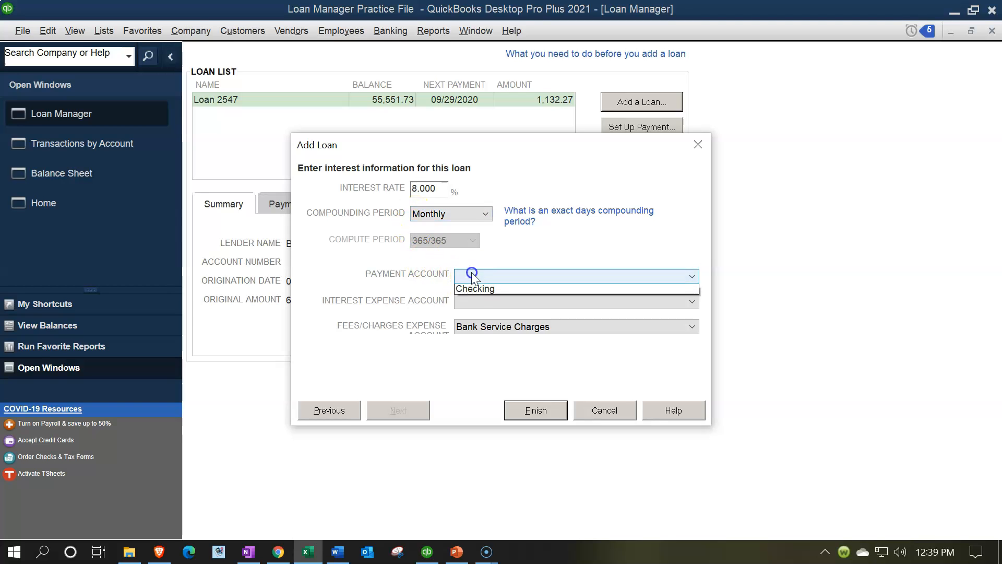
pyautogui.click(484, 289)
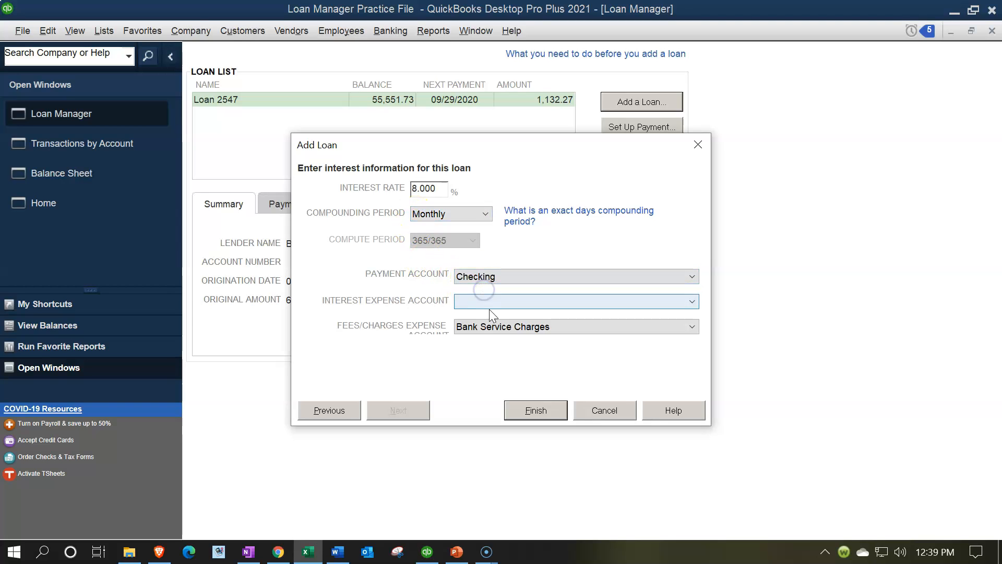
# Choose Interest Expense as the interest expense account and finish adding the loan
pyautogui.click(488, 302)
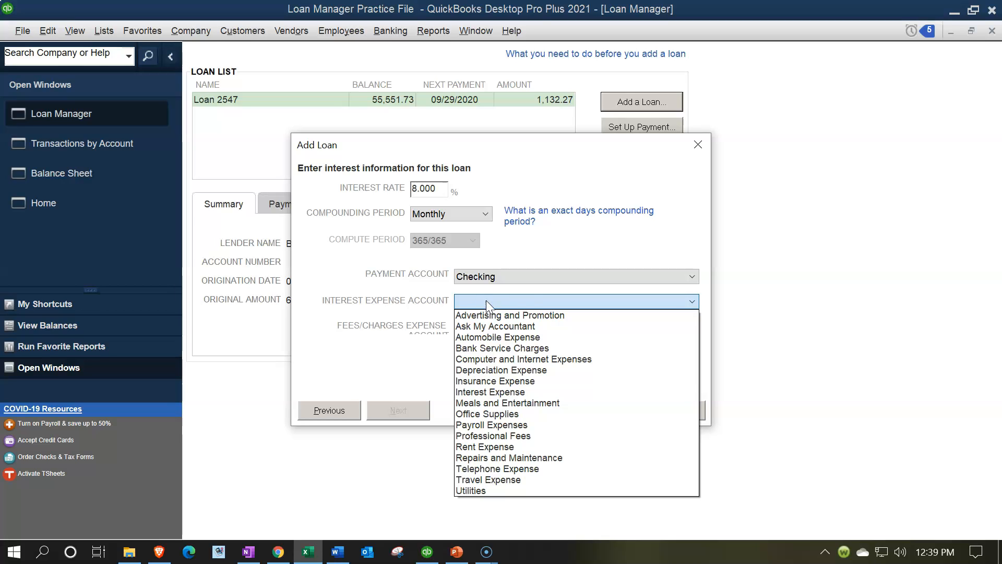
pyautogui.write('i')
pyautogui.click(487, 303)
pyautogui.click(487, 302)
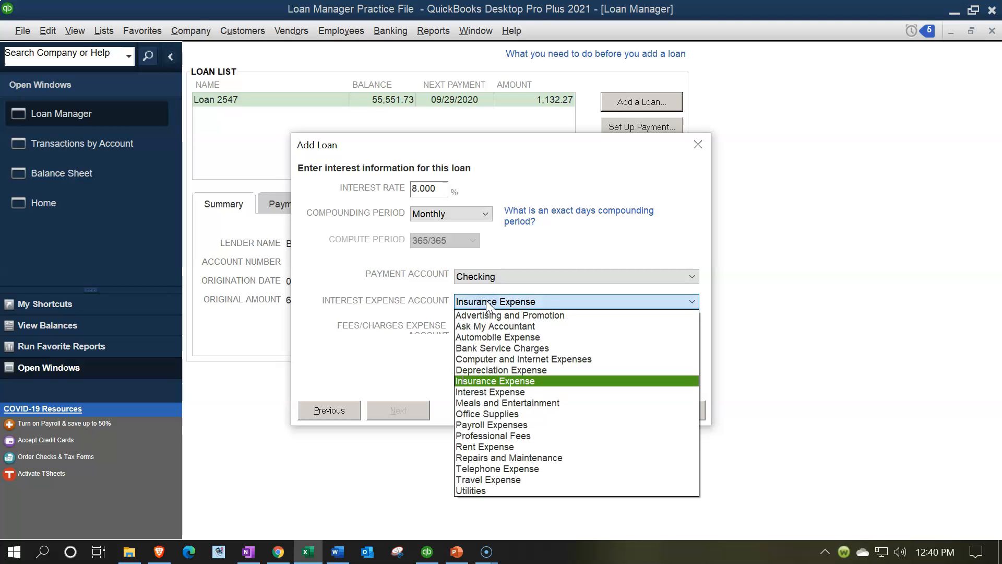
pyautogui.press('Down')
pyautogui.press('Return')
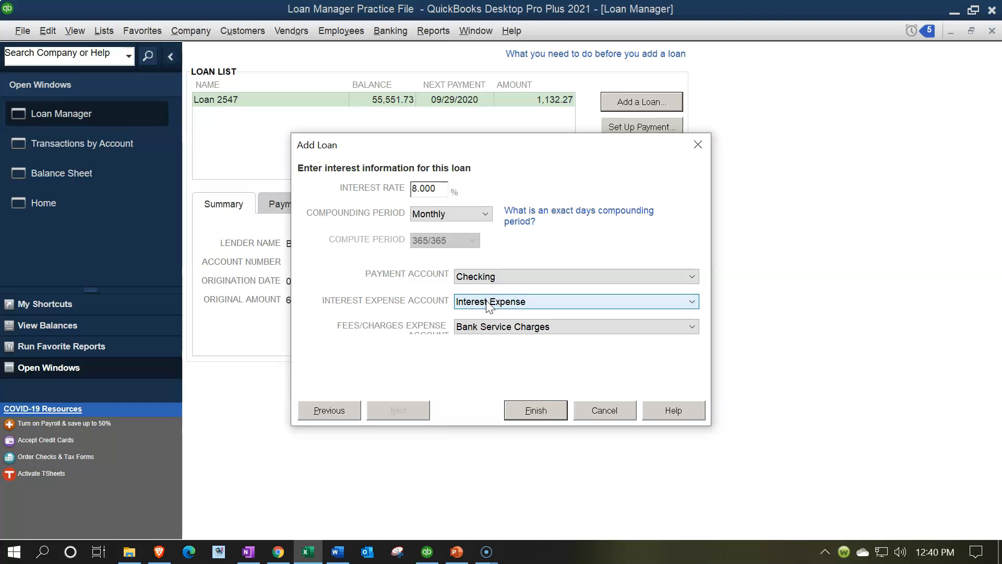
pyautogui.click(358, 282)
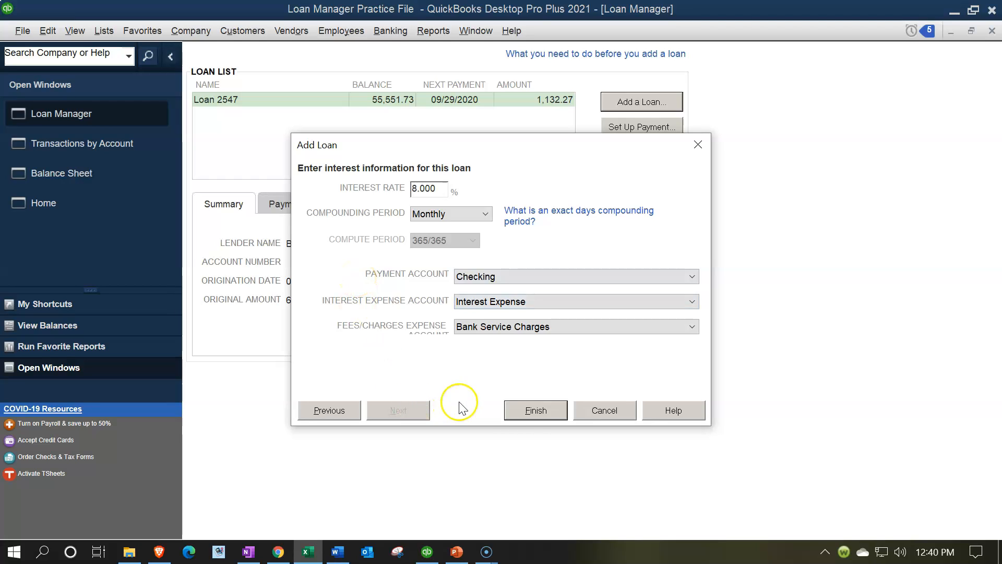
pyautogui.click(527, 417)
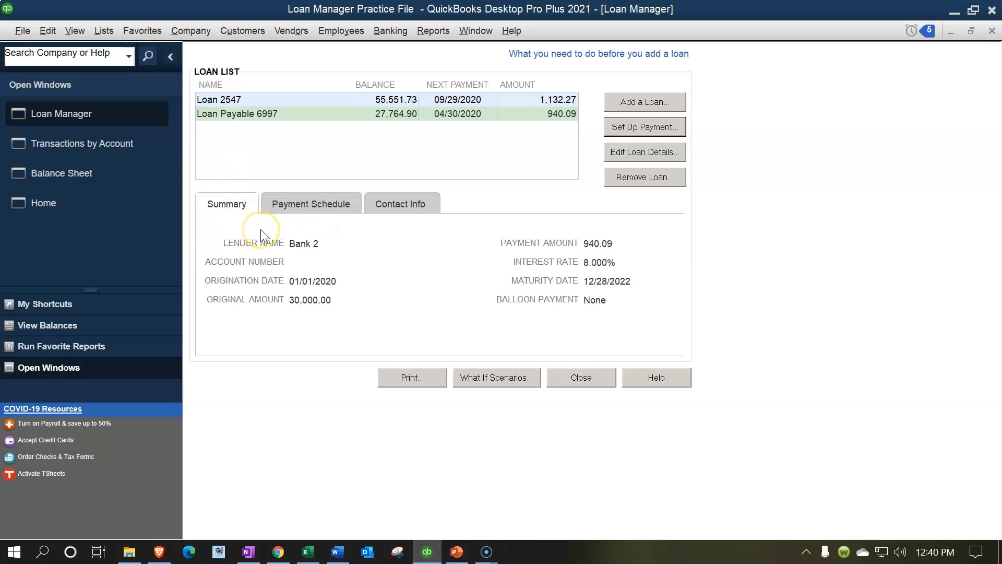
# Compare the new loan's payment schedule in Loan Manager with the Excel amortization schedule from payment 4 onward
pyautogui.click(294, 208)
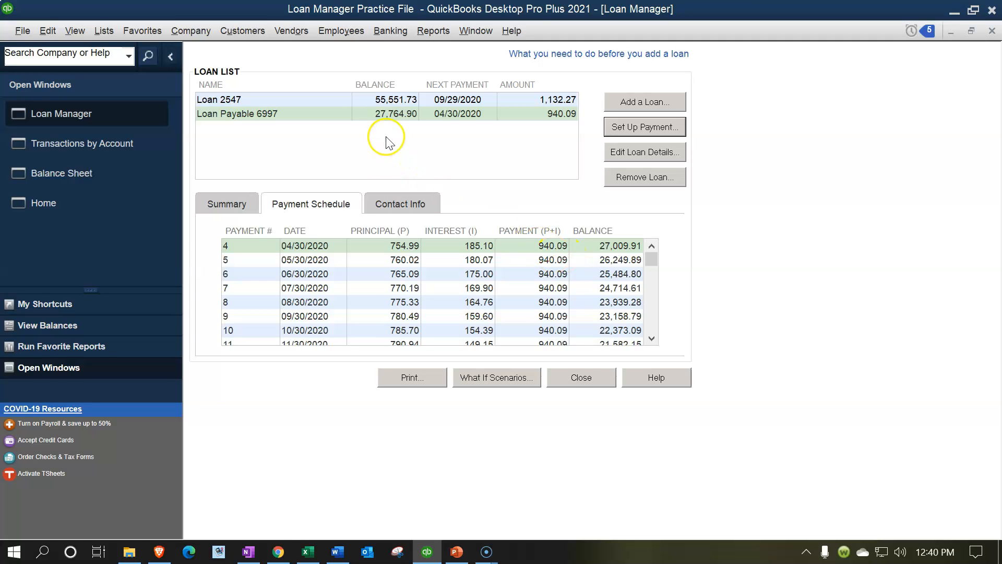
pyautogui.click(307, 552)
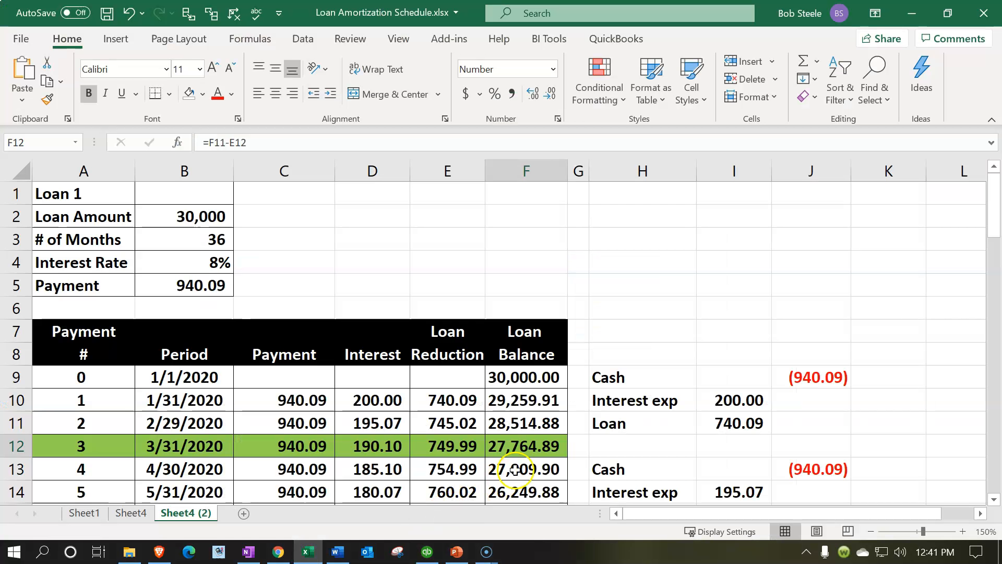
pyautogui.click(522, 455)
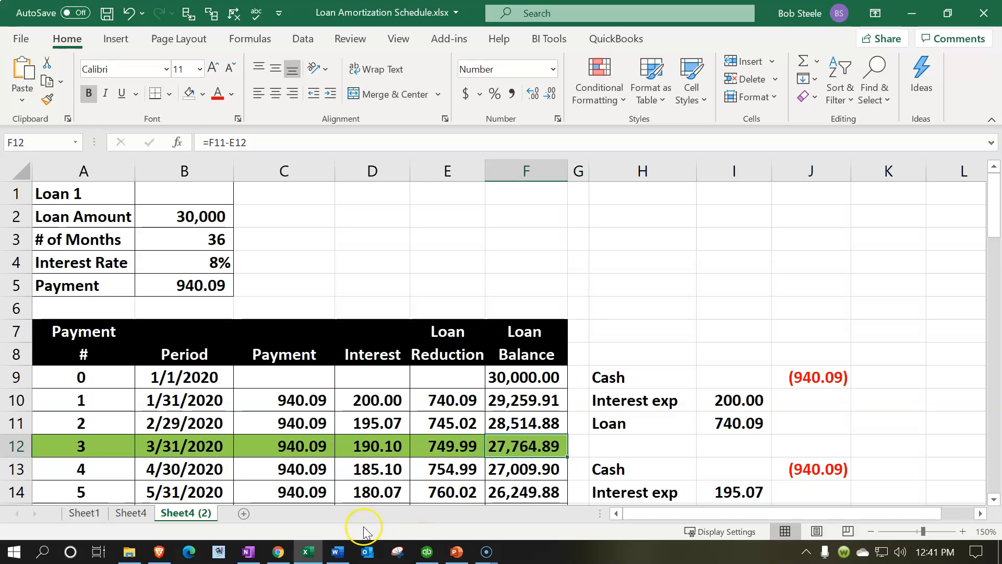
pyautogui.click(318, 543)
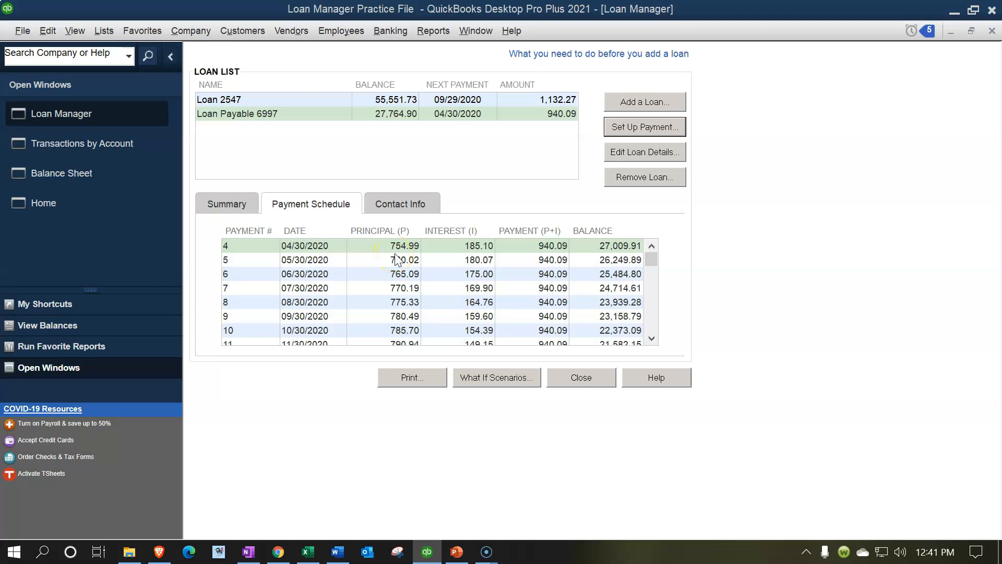
pyautogui.click(308, 551)
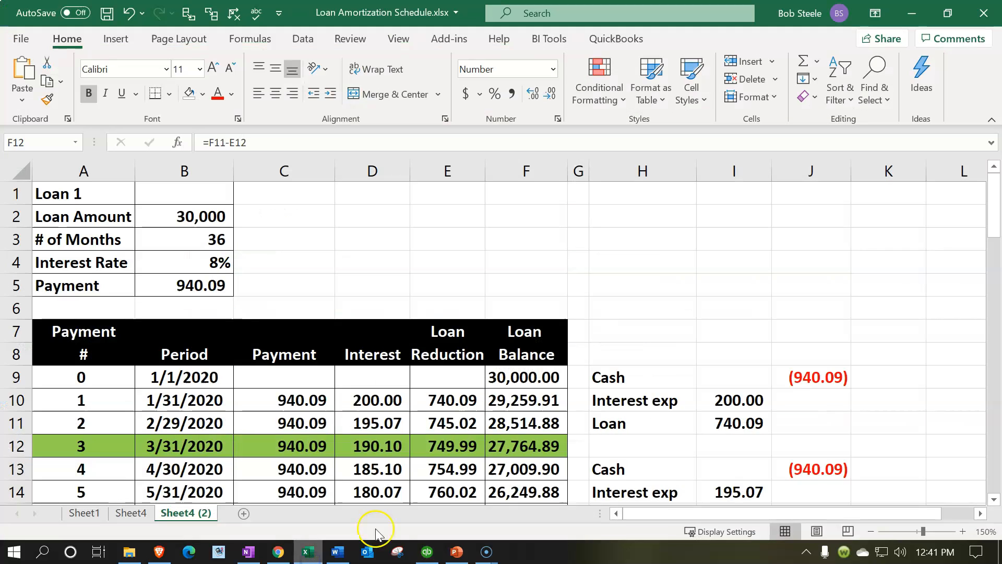
# Compare the loan reduction amounts for payments 3 and 4 in the Excel schedule with the Loan Manager schedule
pyautogui.click(453, 442)
pyautogui.moveTo(311, 554)
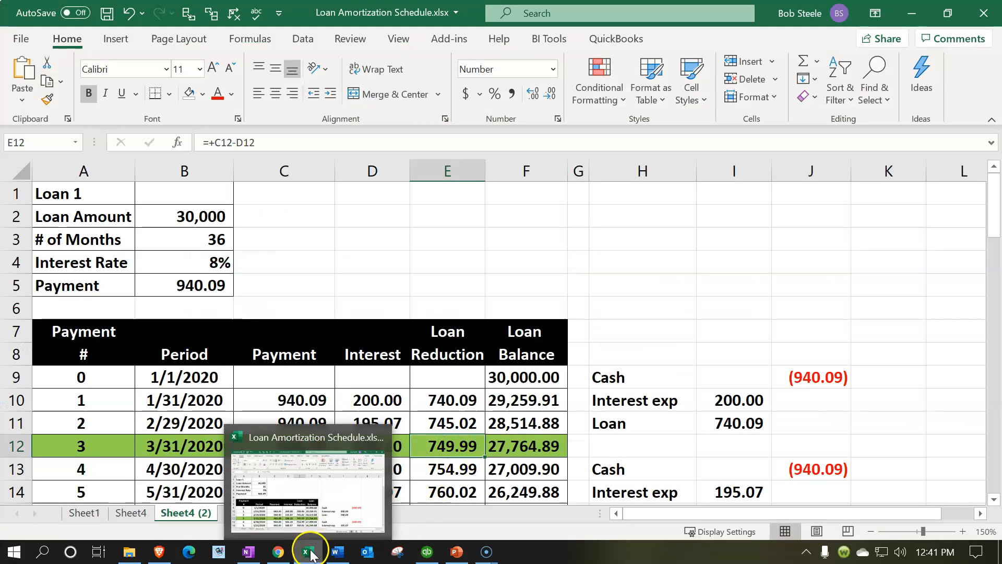
pyautogui.click(501, 402)
pyautogui.click(452, 469)
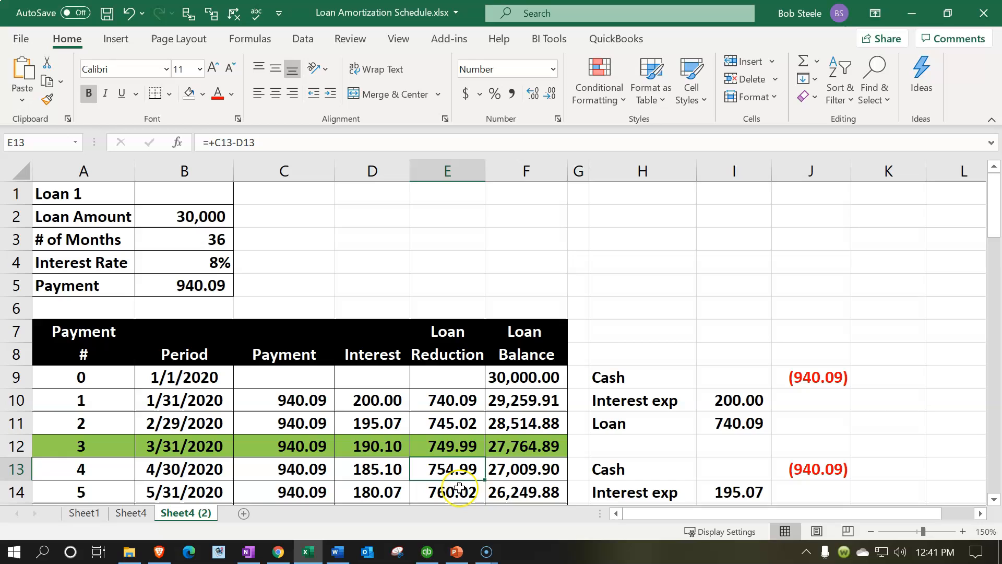
pyautogui.scroll(-1, 459, 488)
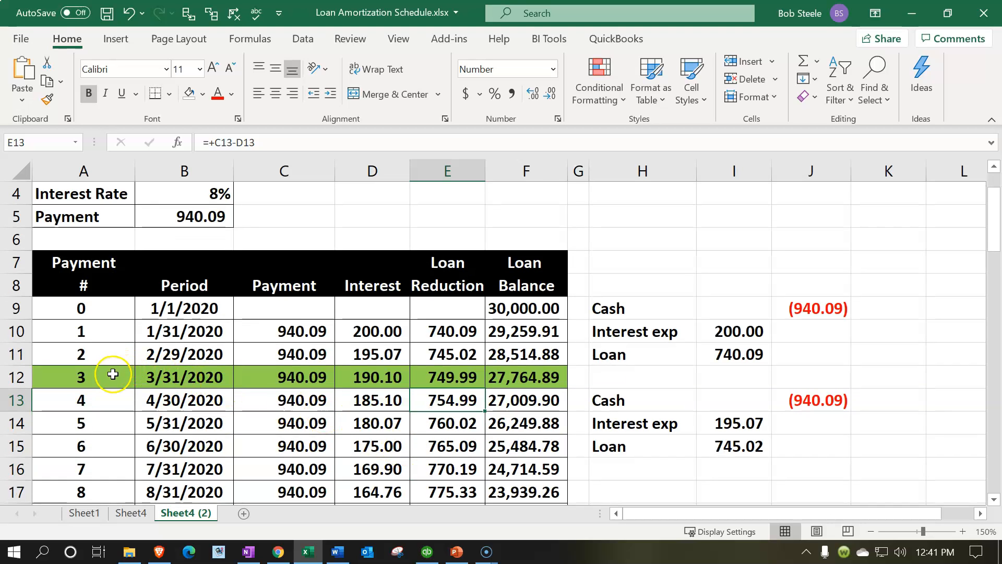
# Remove the green fill from the payment 3 row, A12:F12, of the Excel amortization schedule
pyautogui.moveTo(124, 378); pyautogui.dragTo(210, 385)
pyautogui.click(514, 380)
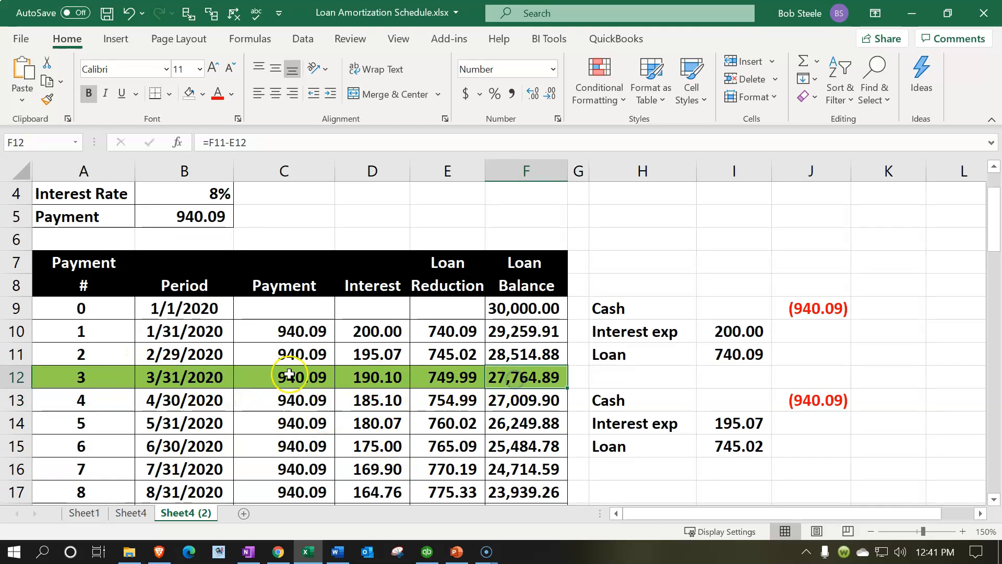
pyautogui.moveTo(134, 377); pyautogui.dragTo(498, 380)
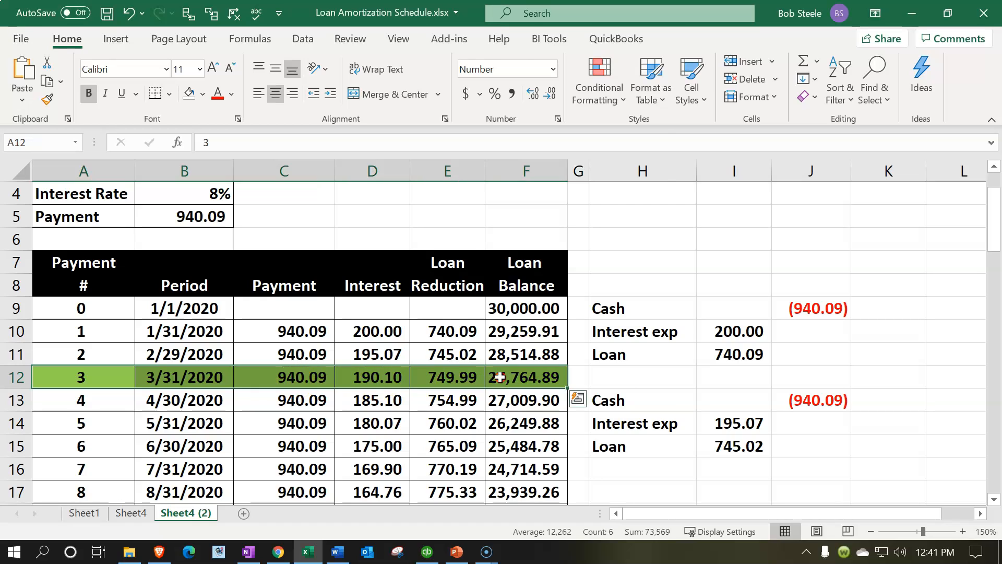
pyautogui.rightClick(501, 381)
pyautogui.click(560, 63)
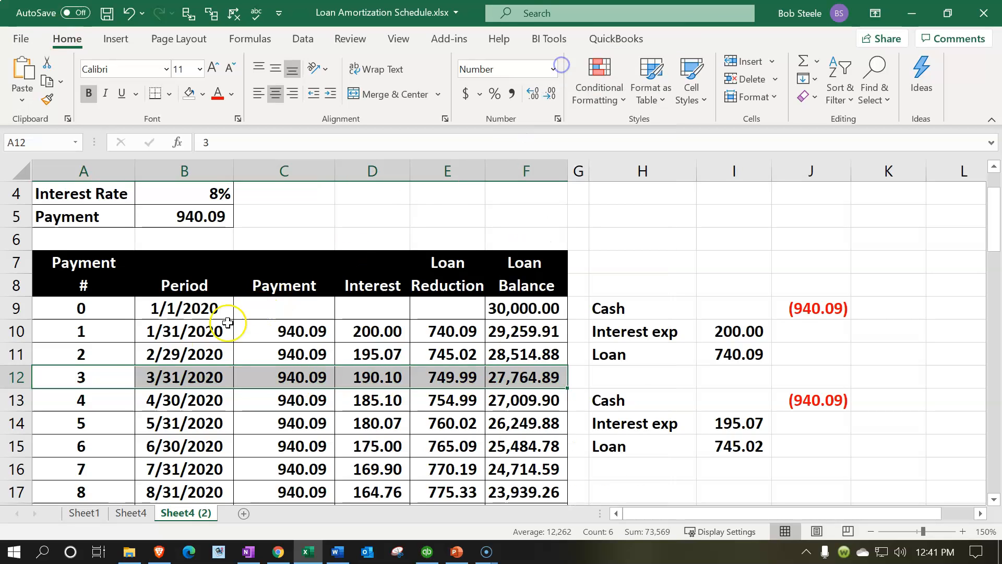
# Fill the payment 4 row, A13:F13, of the Excel schedule with green
pyautogui.moveTo(103, 395); pyautogui.dragTo(503, 400)
pyautogui.rightClick(503, 400)
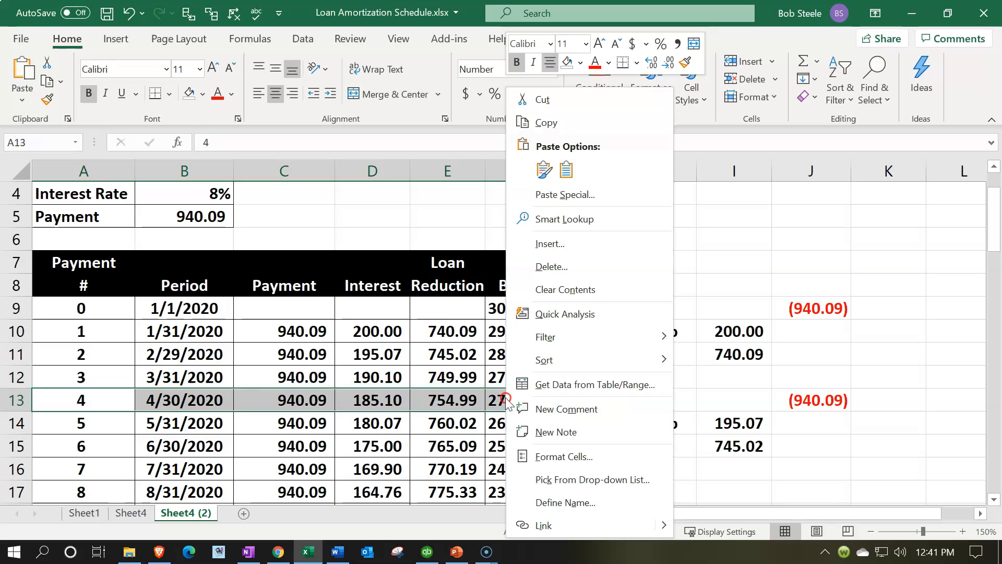
pyautogui.click(580, 62)
pyautogui.click(624, 211)
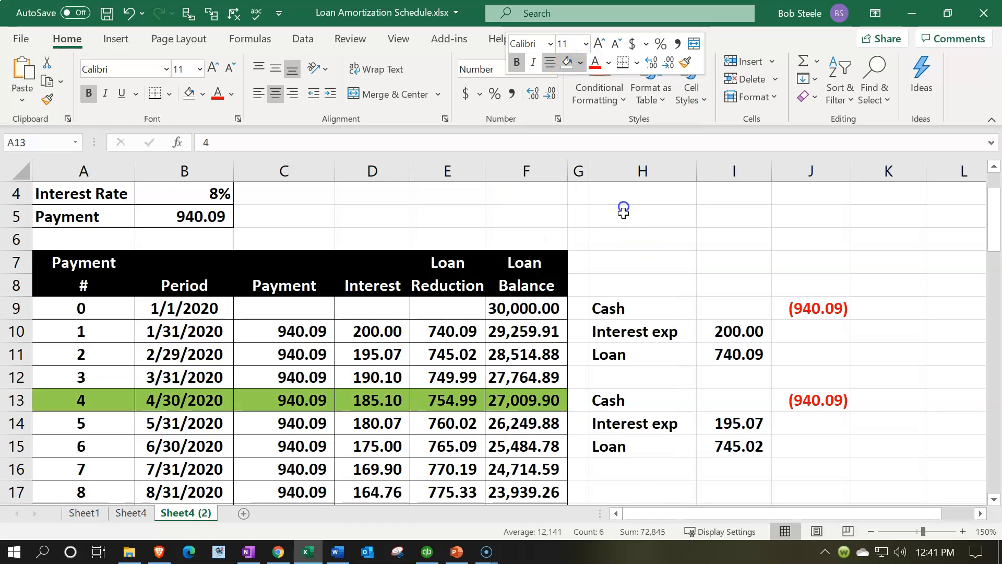
pyautogui.click(509, 407)
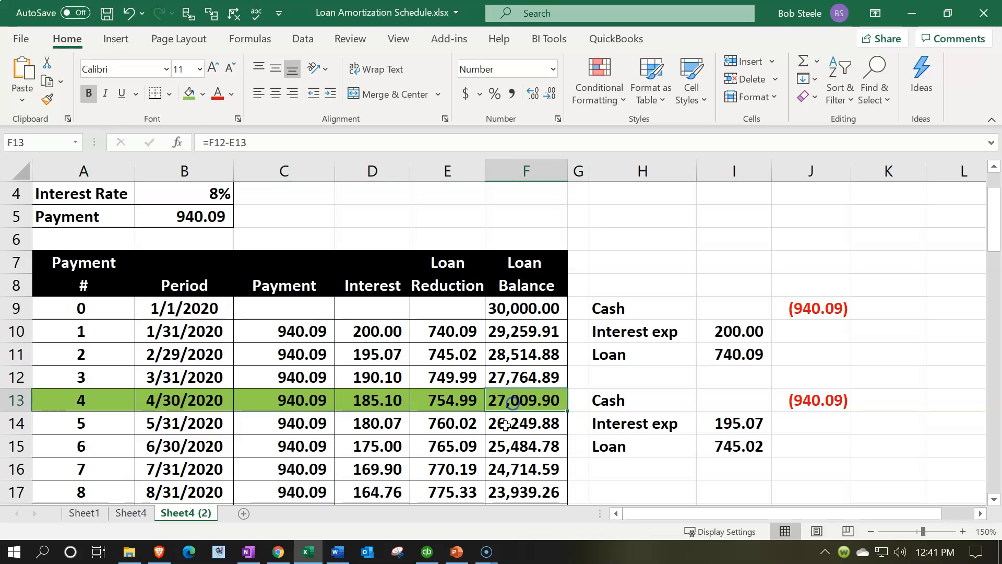
# Switch to QuickBooks and set up regular payment 4 on the Bank 2 loan, choosing to enter a bill
pyautogui.click(305, 553)
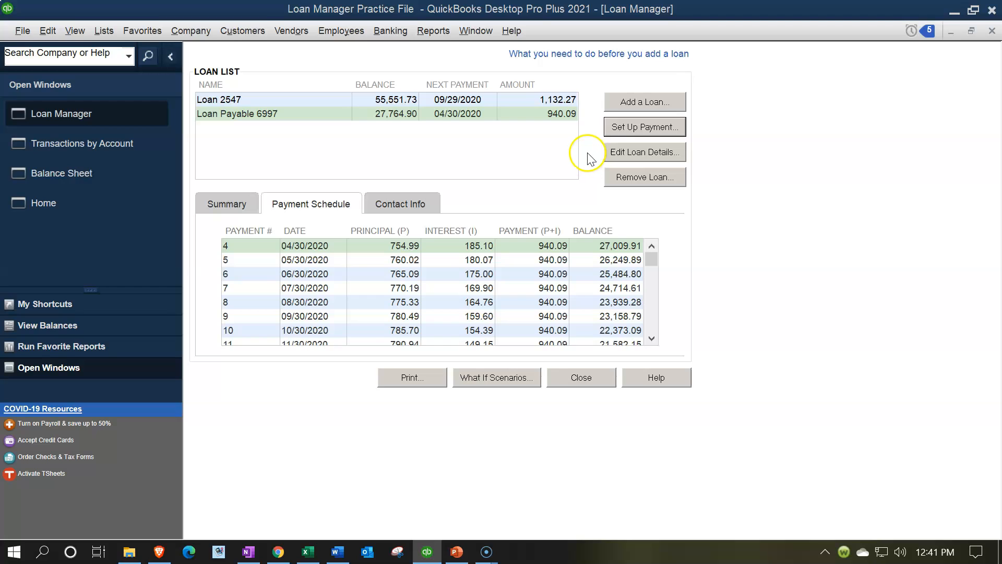
pyautogui.click(624, 129)
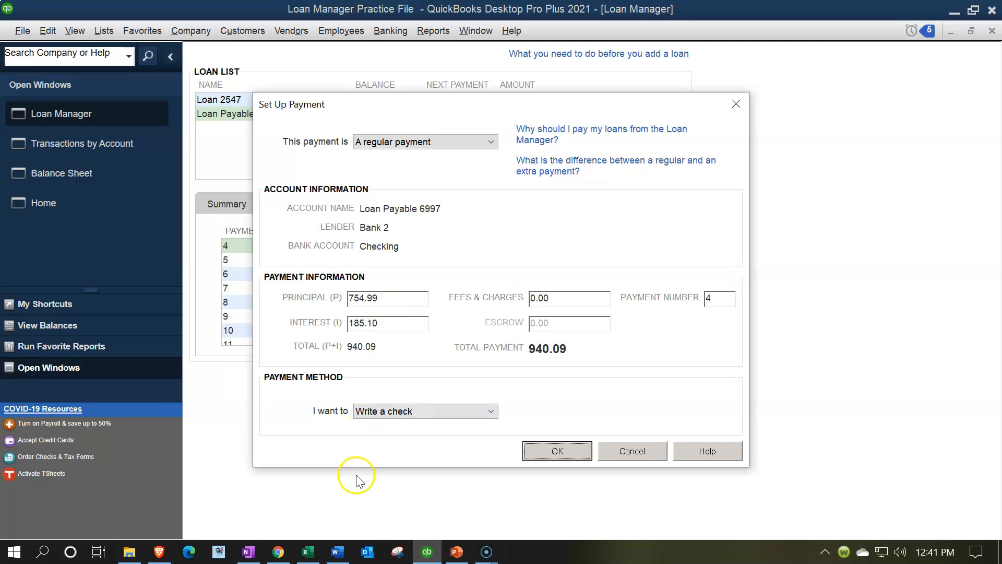
pyautogui.click(309, 552)
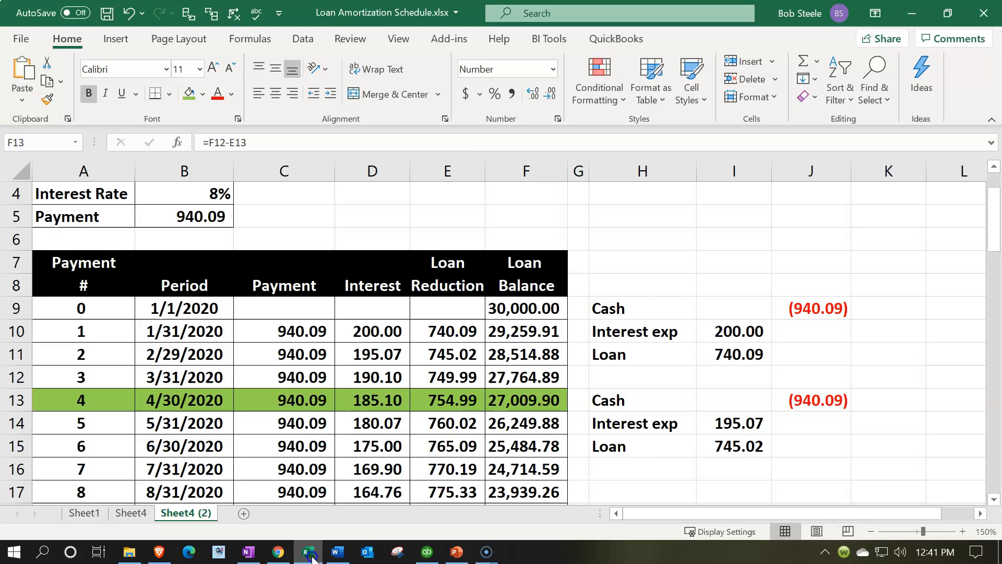
pyautogui.click(312, 557)
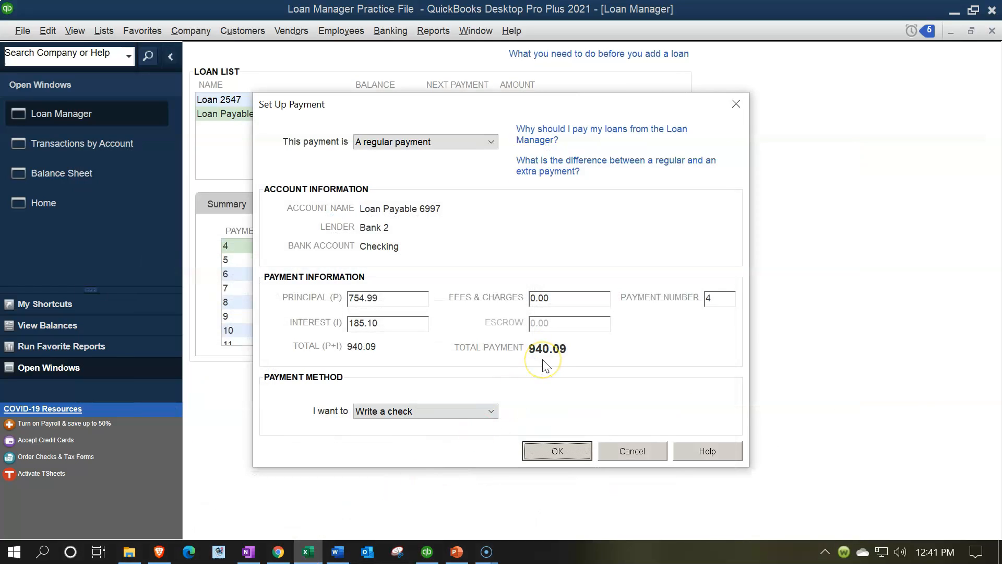
pyautogui.click(471, 412)
pyautogui.click(410, 436)
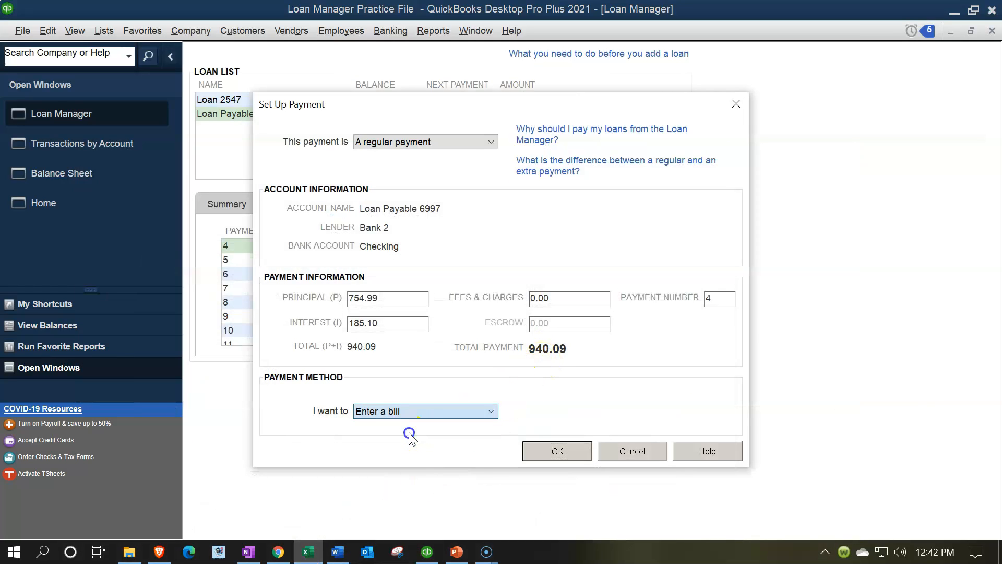
pyautogui.click(548, 450)
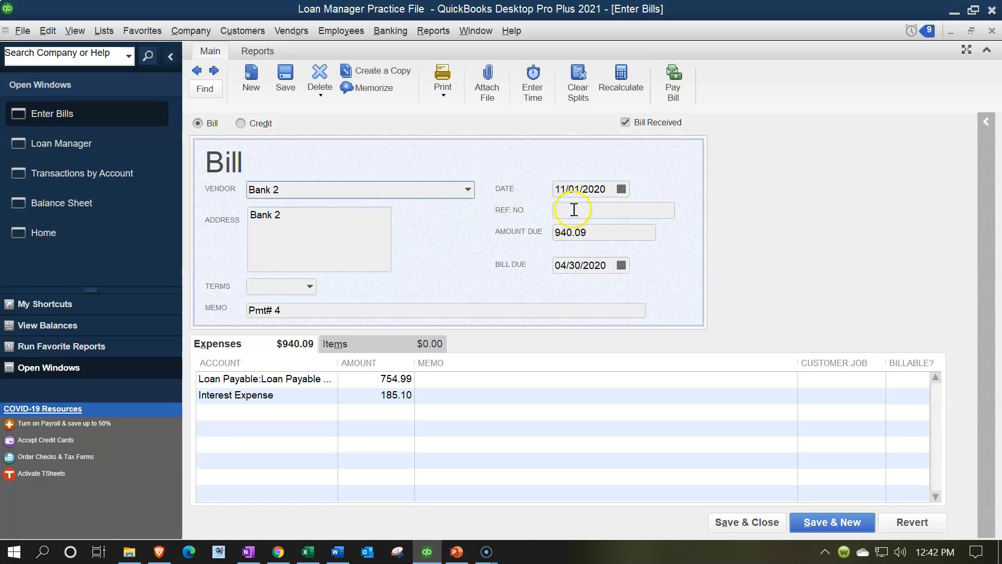
# Set the Bank 2 bill's date and due date to 04/30/2020, then save and close the bill
pyautogui.click(605, 189)
pyautogui.write('04')
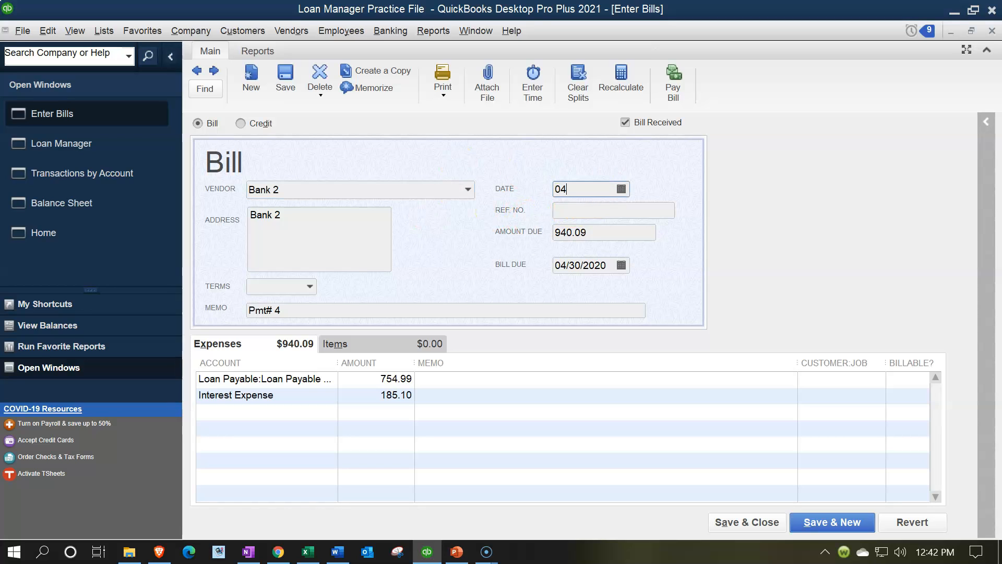
pyautogui.write('/30/20')
pyautogui.press('Tab')
pyautogui.press('Tab')
pyautogui.press('Tab')
pyautogui.write('043020')
pyautogui.press('Tab')
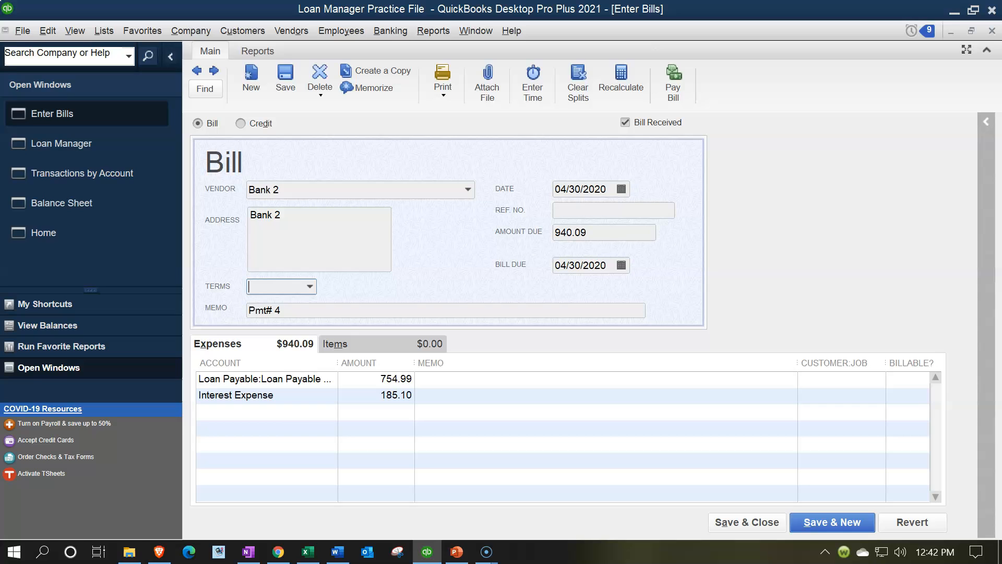
pyautogui.click(755, 522)
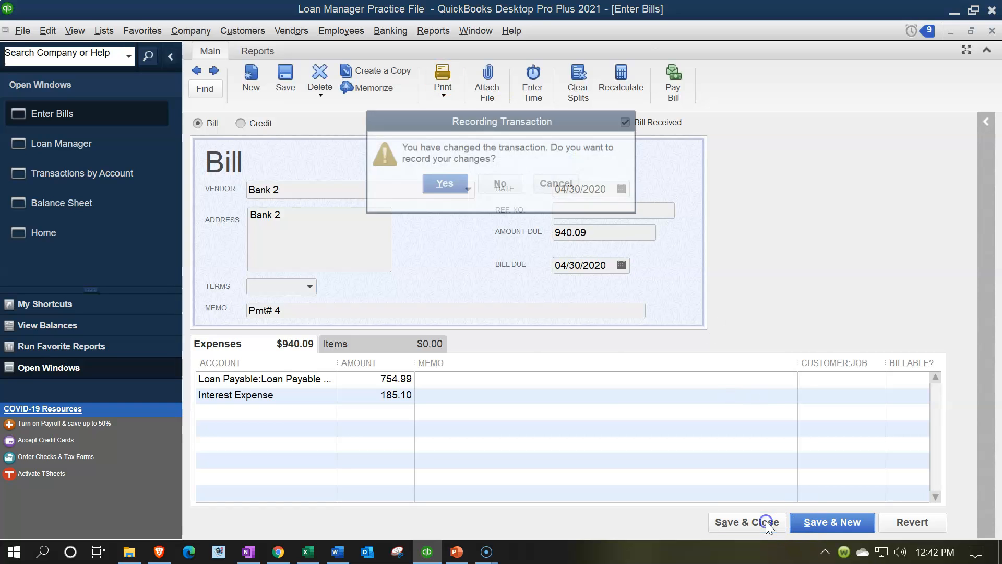
pyautogui.click(475, 274)
pyautogui.press('Escape')
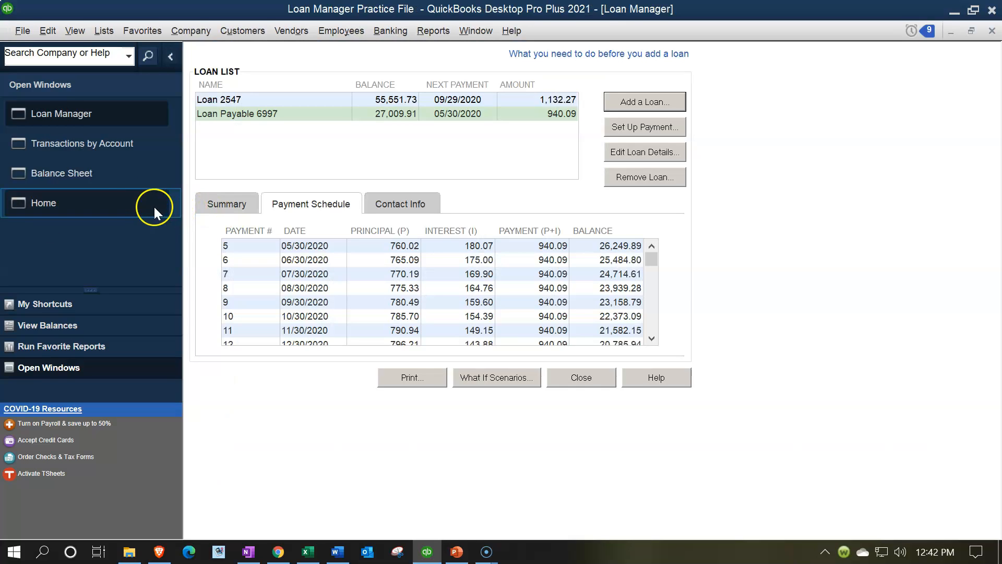
# From the loan's transaction report, change the 01/31/2020 check's Insurance Expense line to Interest Expense and save the check
pyautogui.click(95, 171)
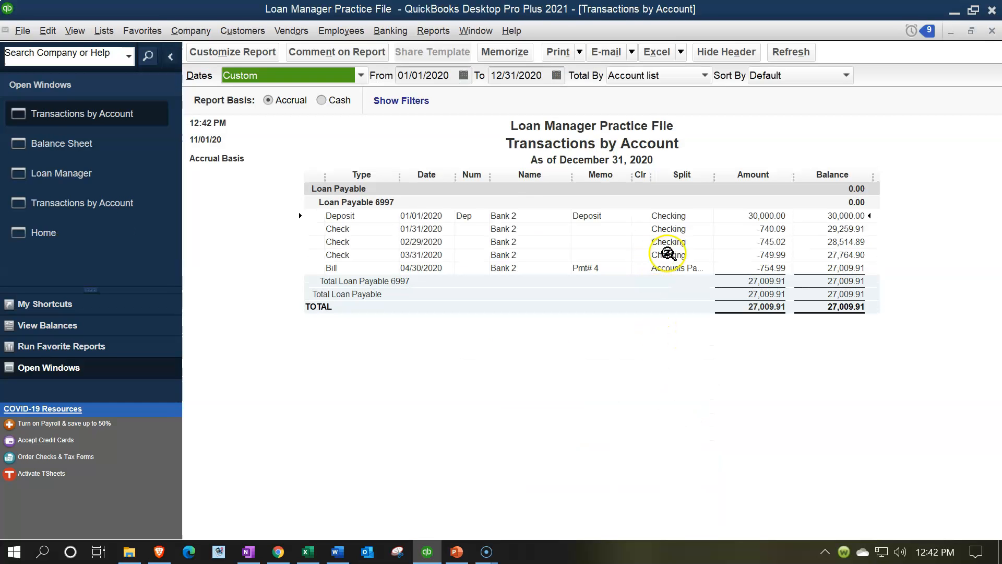
pyautogui.click(771, 268)
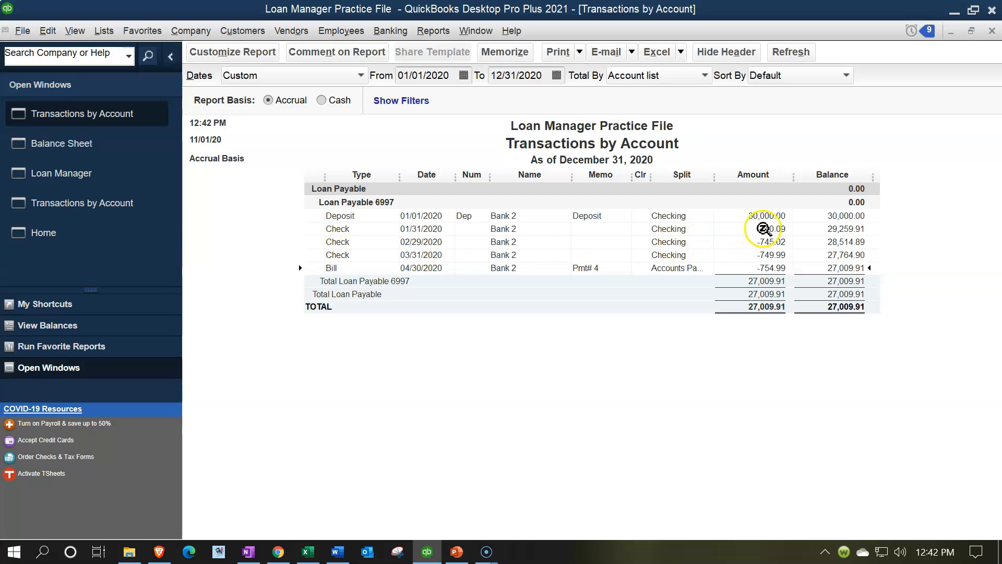
pyautogui.doubleClick(762, 229)
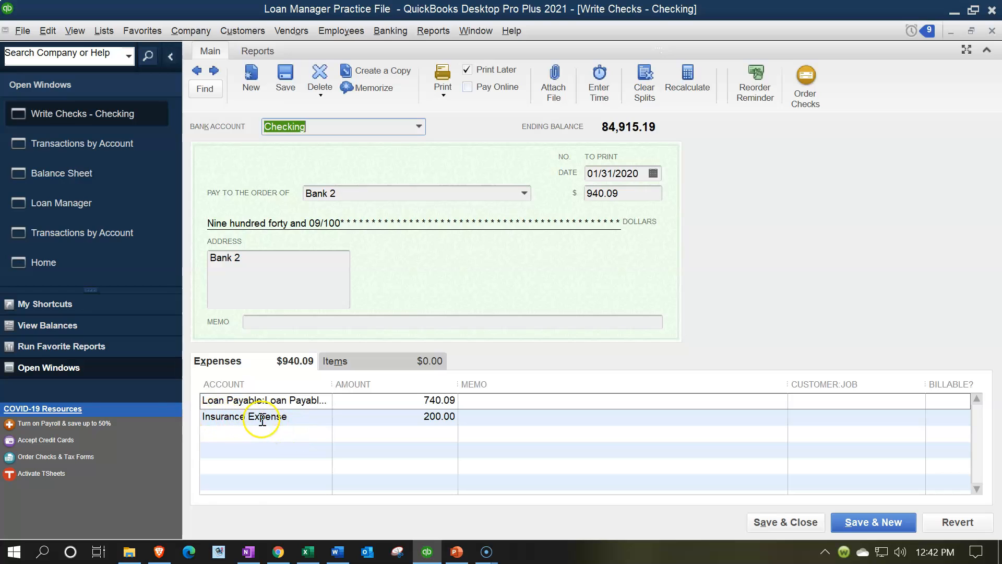
pyautogui.click(307, 417)
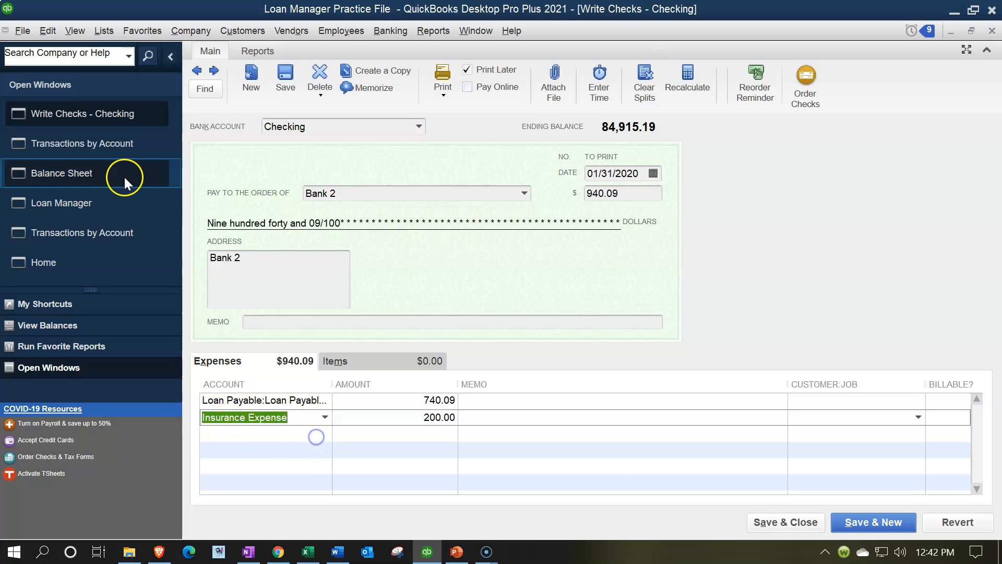
pyautogui.write('Interest')
pyautogui.press('Tab')
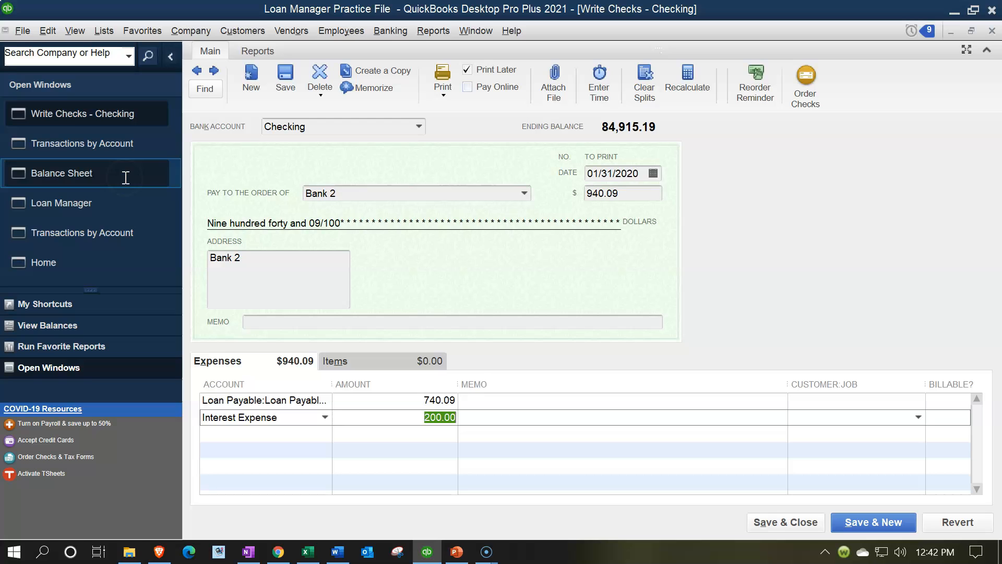
pyautogui.click(804, 522)
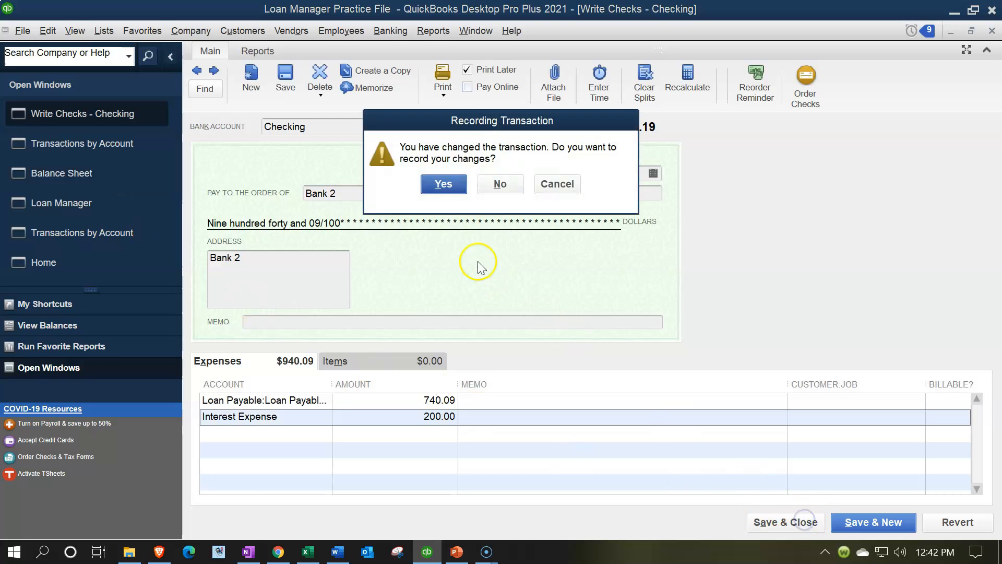
pyautogui.click(444, 183)
pyautogui.click(482, 274)
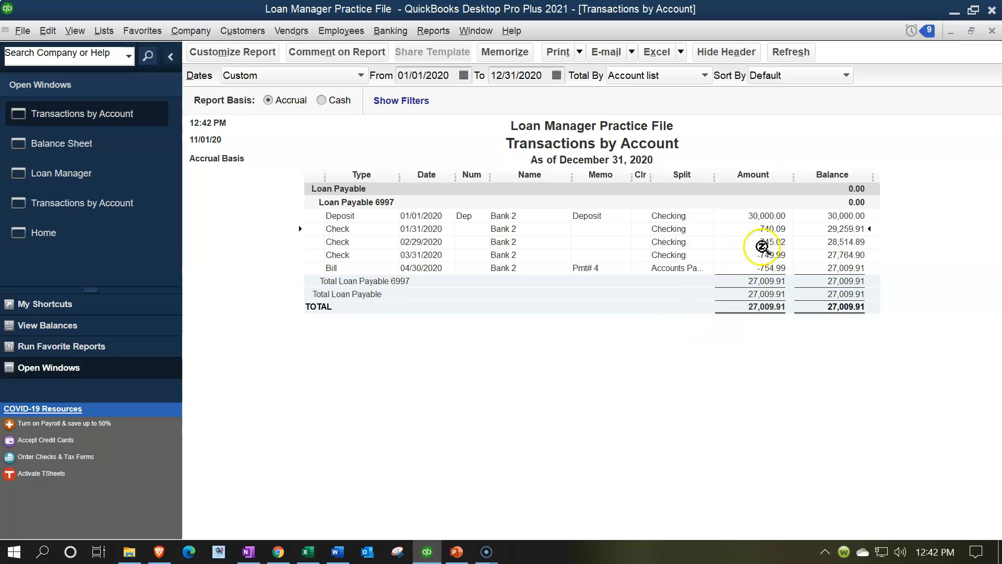
# Change the Insurance Expense line of the 02/29/2020 Bank 2 check to Interest Expense and save the check
pyautogui.doubleClick(762, 244)
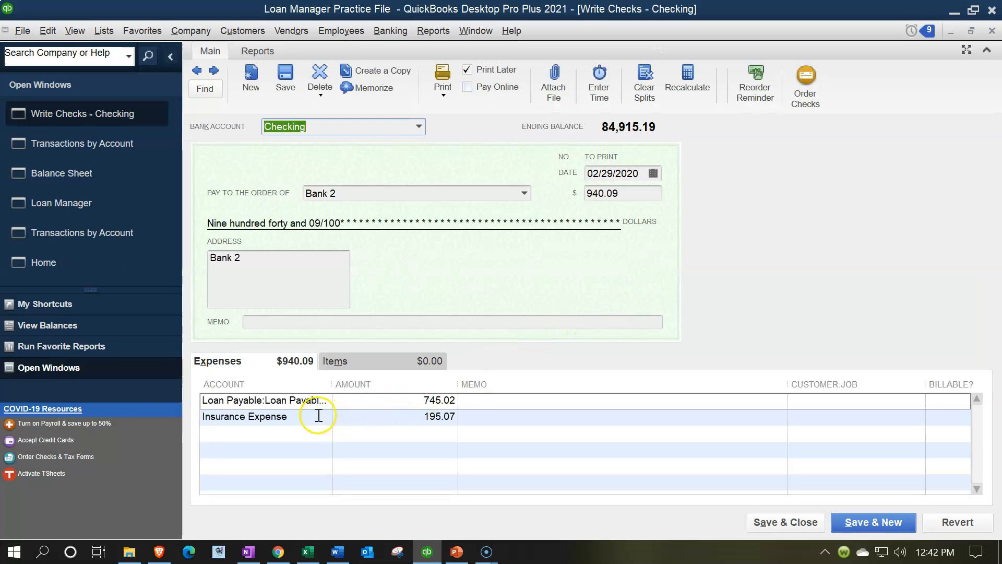
pyautogui.click(318, 416)
pyautogui.moveTo(288, 417); pyautogui.dragTo(196, 411)
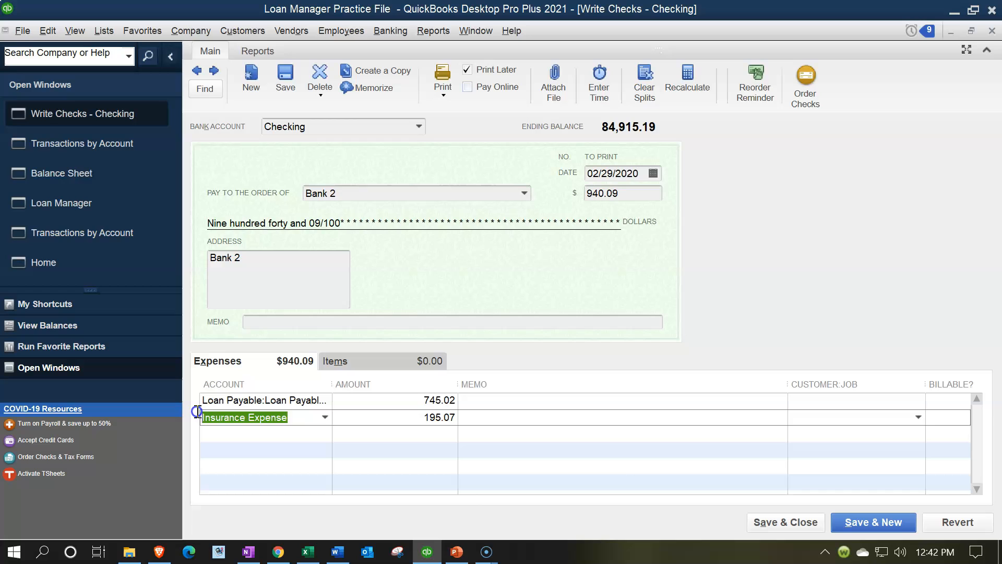
pyautogui.write('Interest')
pyautogui.press('Tab')
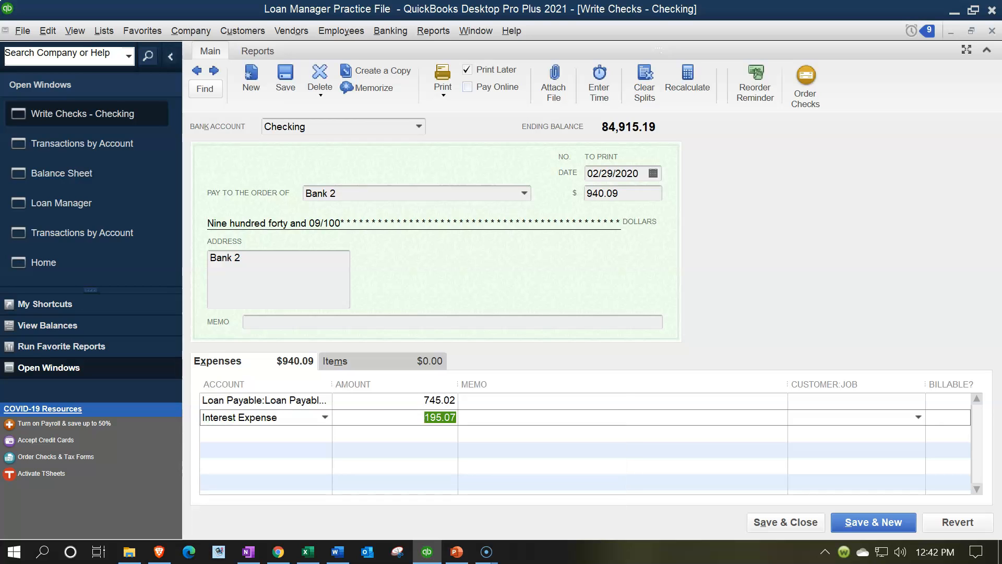
pyautogui.click(787, 520)
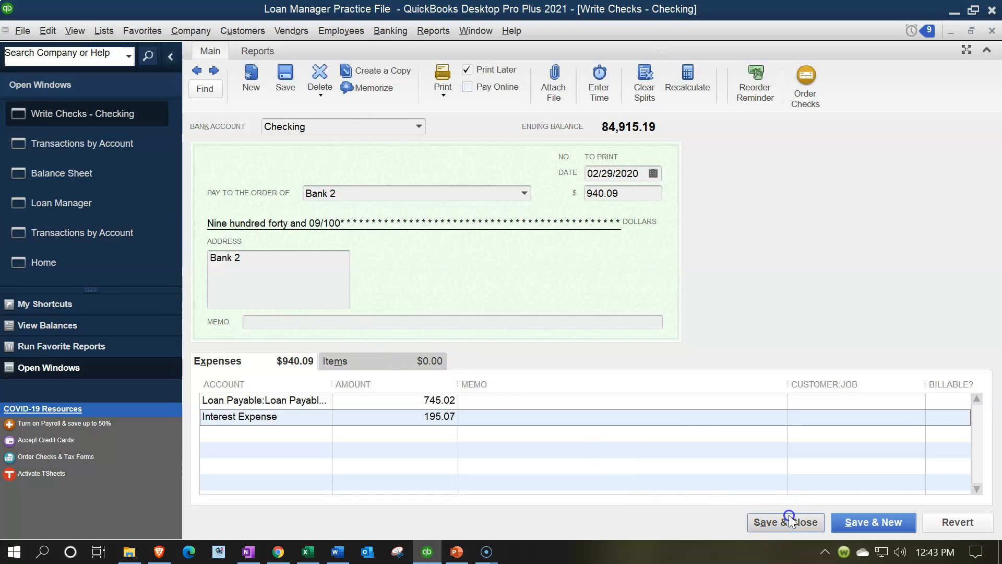
pyautogui.click(444, 184)
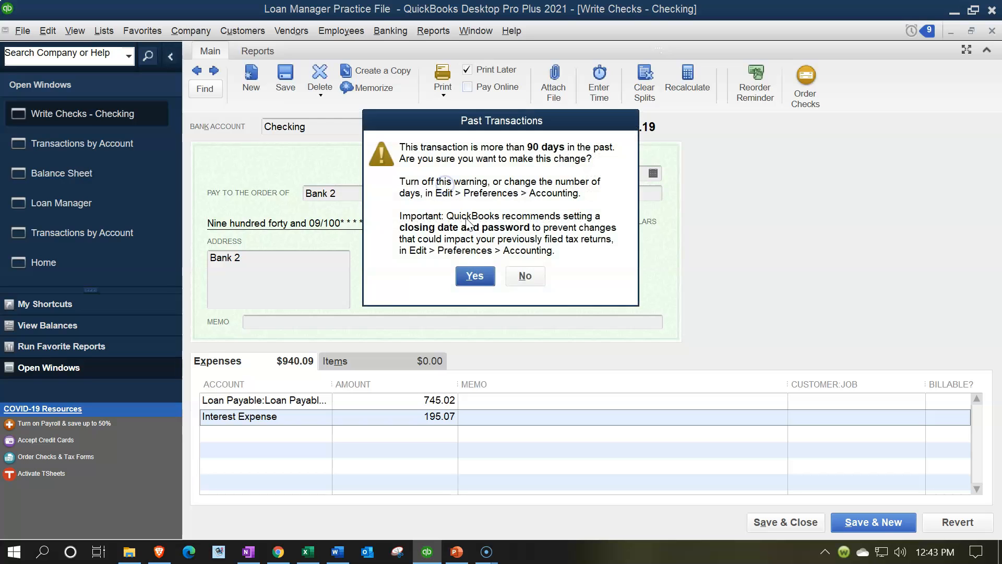
pyautogui.click(476, 276)
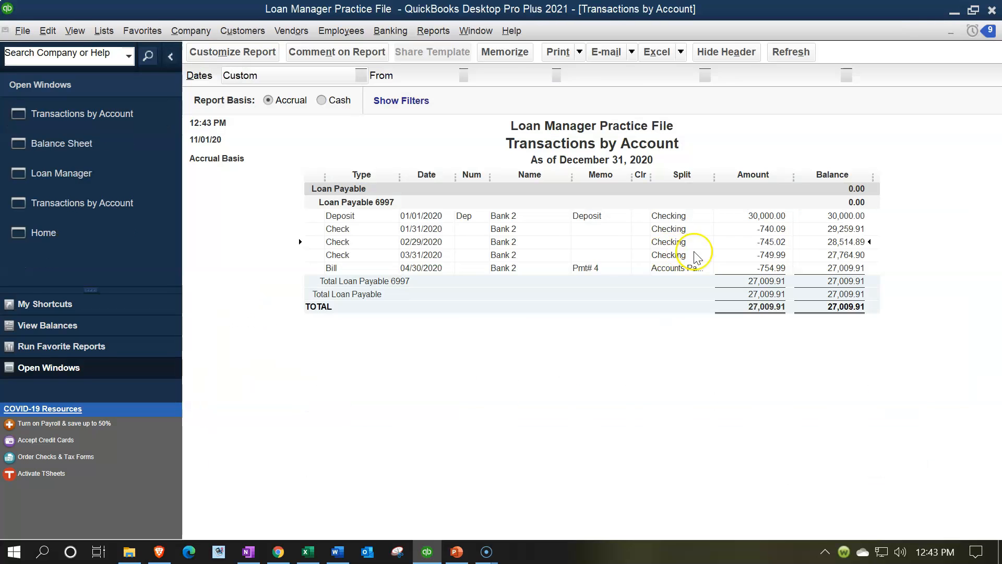
# Change the Insurance Expense line of the 03/31/2020 Bank 2 check to Interest Expense and save the check
pyautogui.doubleClick(765, 258)
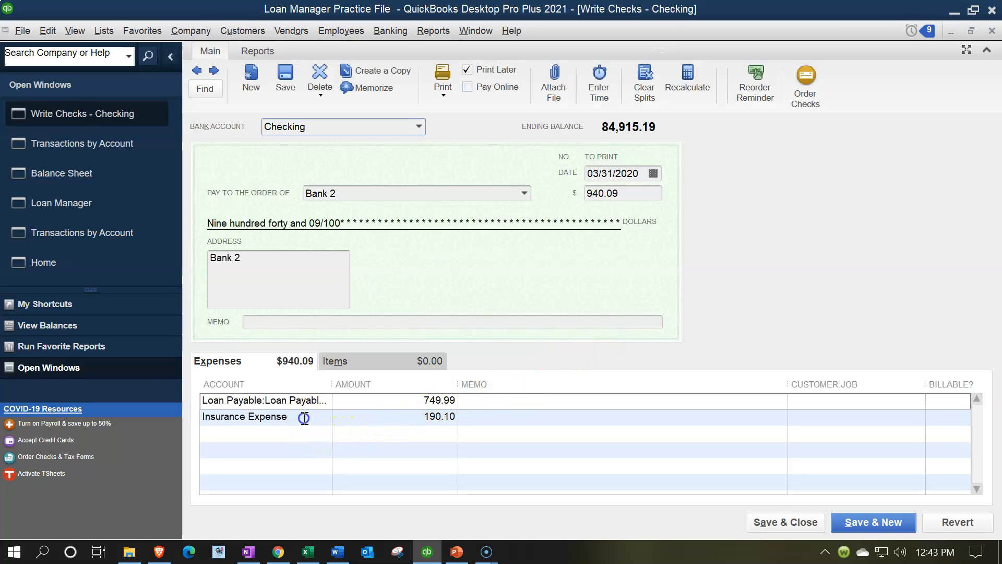
pyautogui.click(304, 417)
pyautogui.write('Interest')
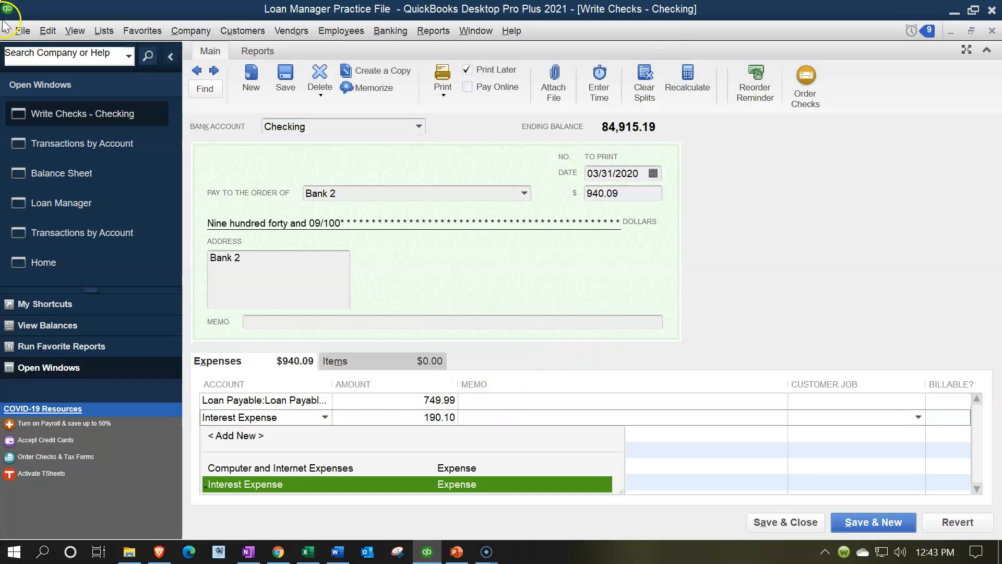
pyautogui.press('Tab')
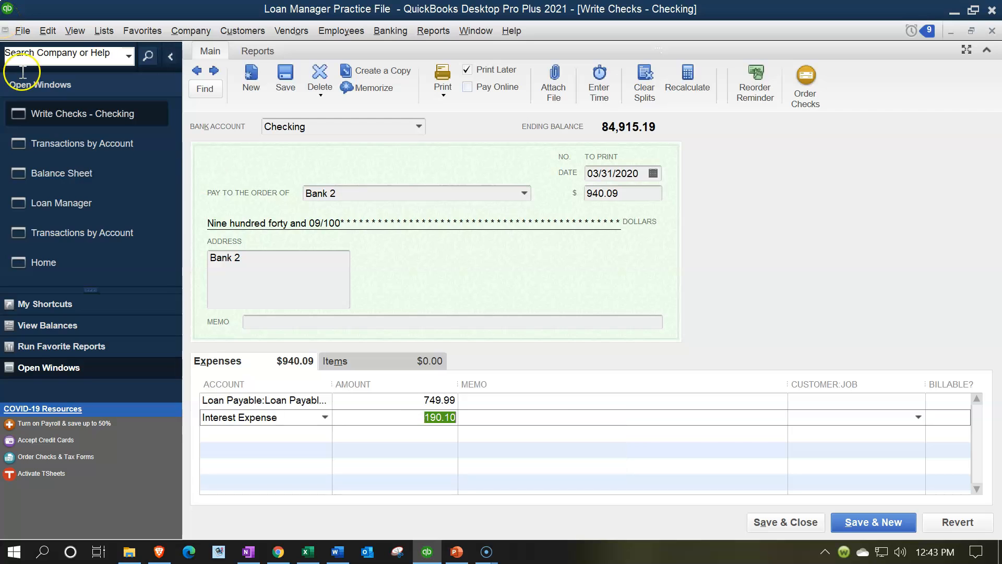
pyautogui.click(786, 522)
pyautogui.click(449, 185)
pyautogui.click(473, 273)
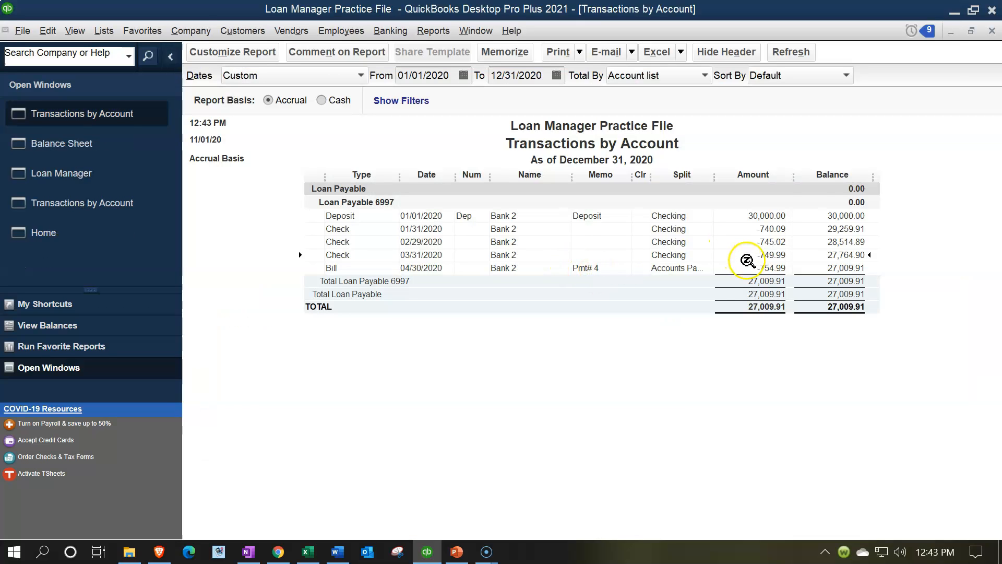
# Close the transaction report and compare the Bank 2 loan's Balance Sheet balance with the Excel balance after payment 4
pyautogui.click(992, 31)
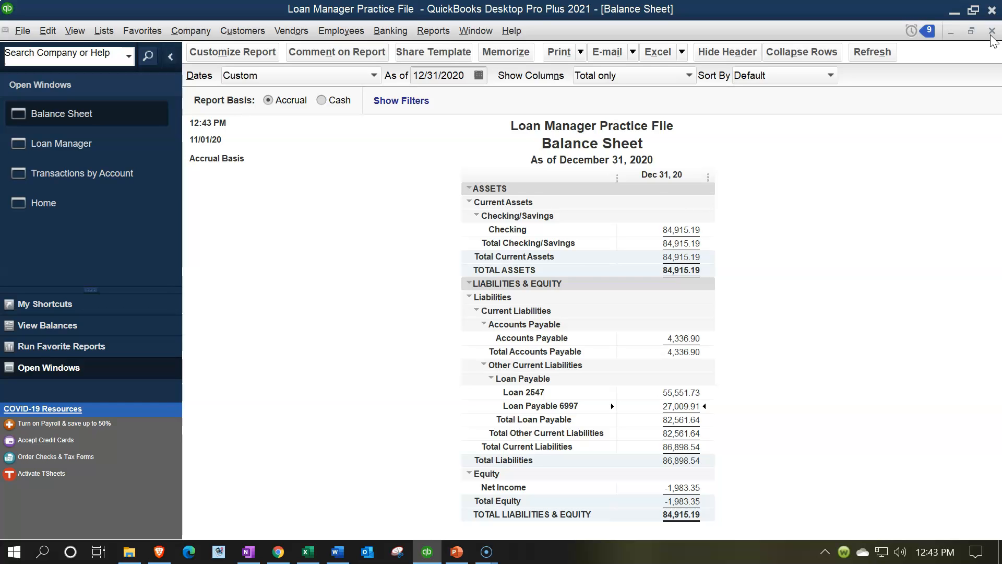
pyautogui.click(312, 553)
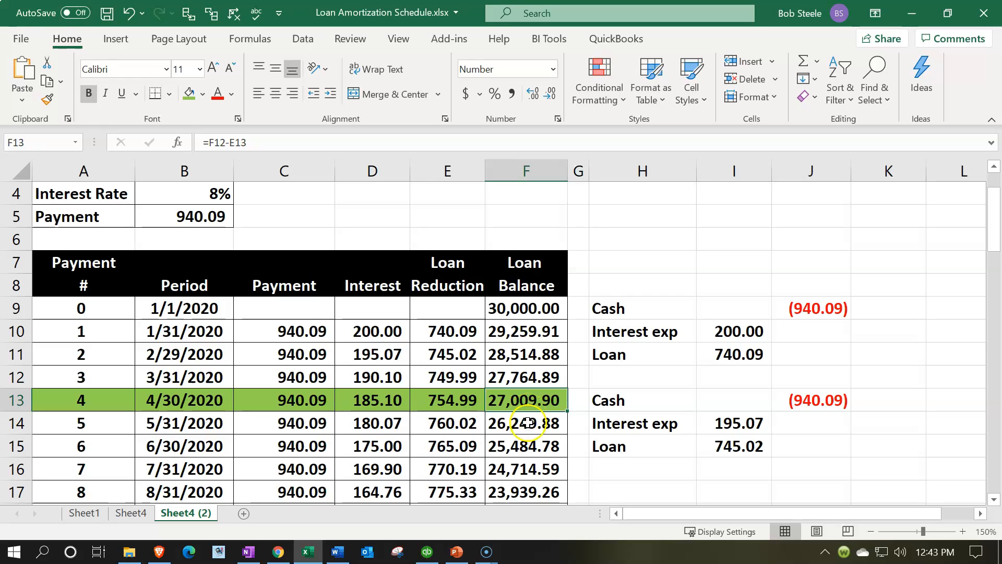
pyautogui.click(908, 22)
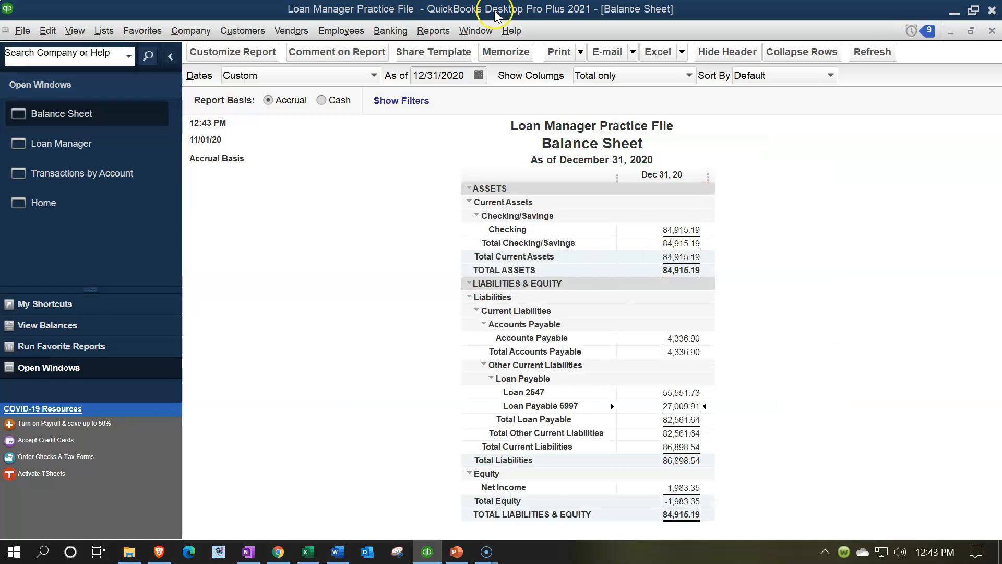